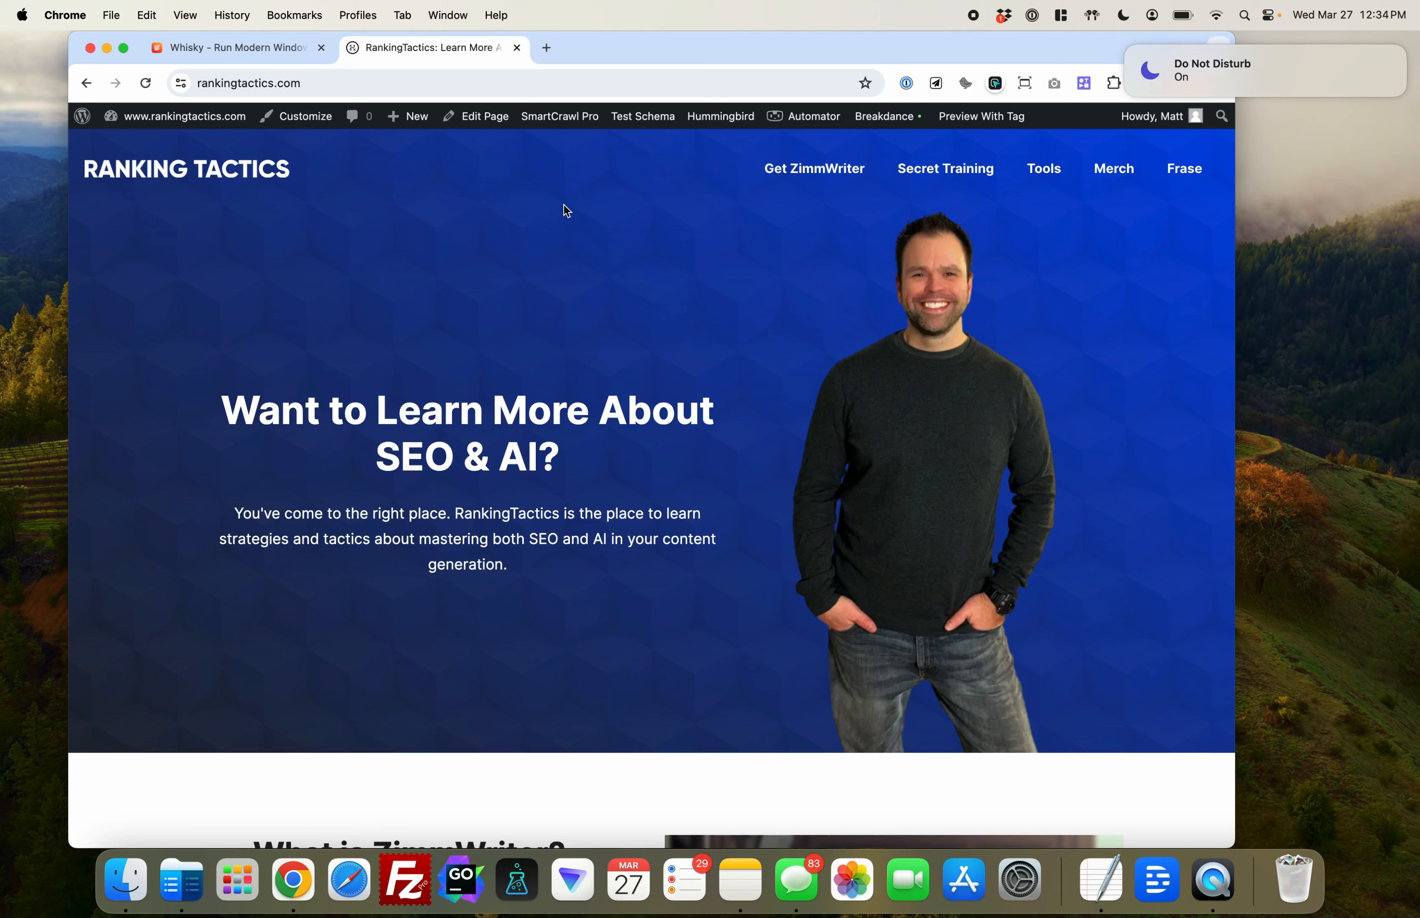
# Open the Secret Training page on rankingtactics.com and find the alternate ZimmWriter version offered for Mac
pyautogui.click(1126, 47)
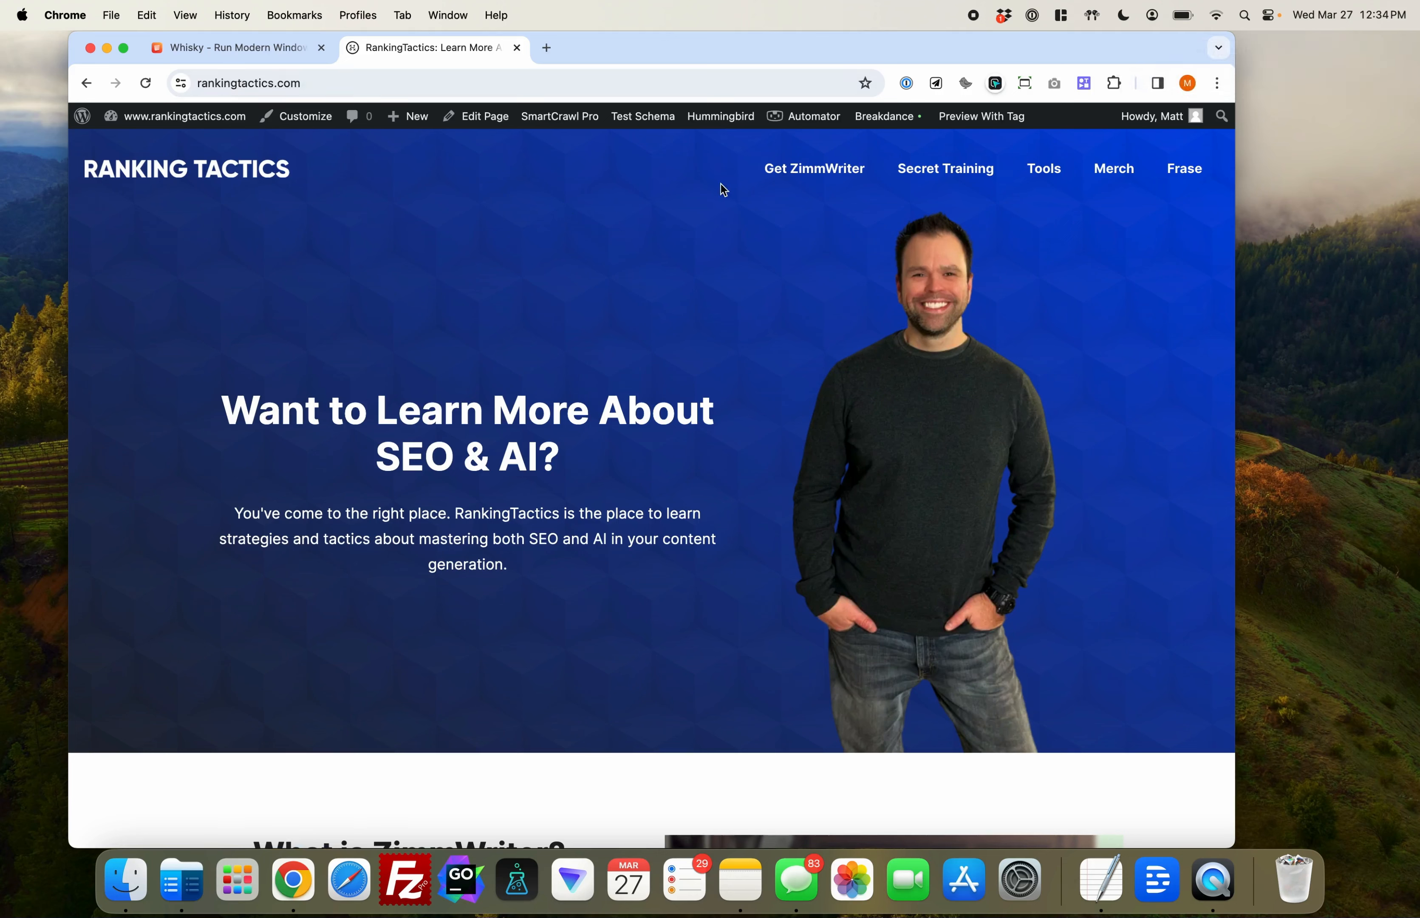
pyautogui.click(960, 173)
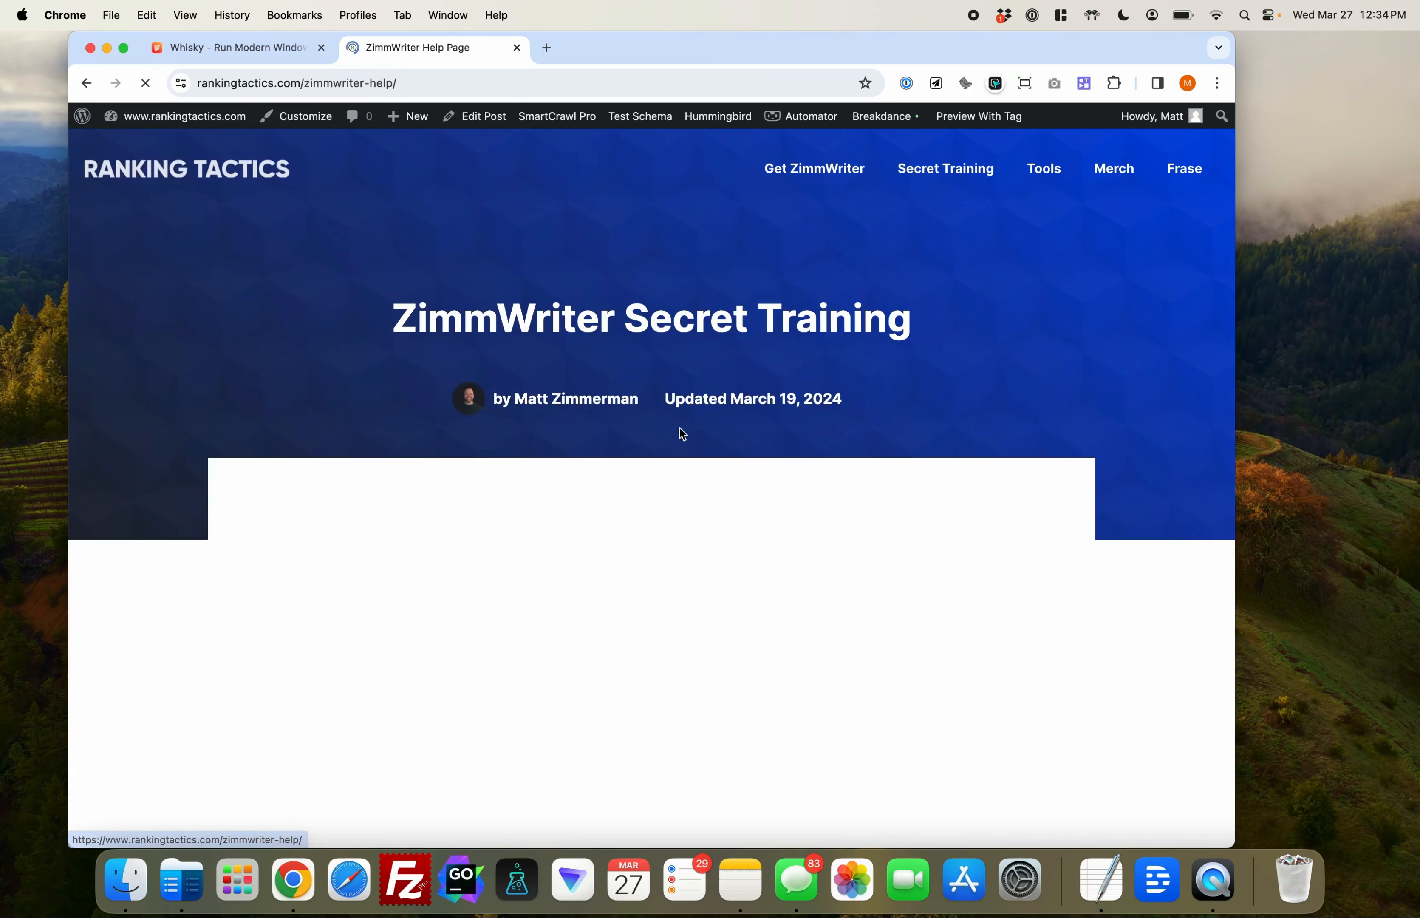
pyautogui.scroll(-5, 661, 617)
pyautogui.scroll(-7, 666, 624)
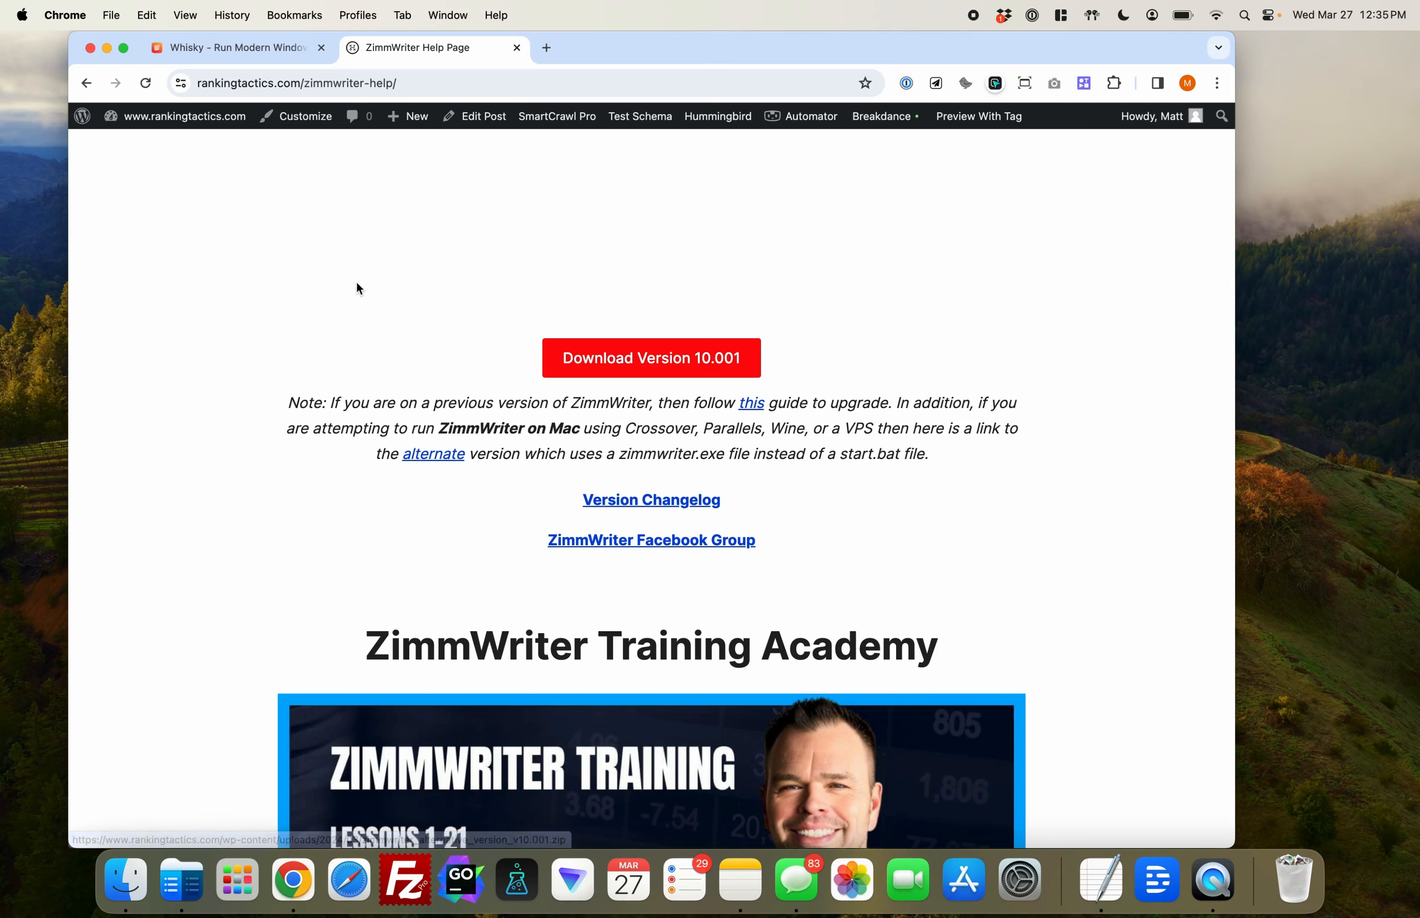
# Download the latest Whisky release from the getwhisky.app page
pyautogui.click(256, 48)
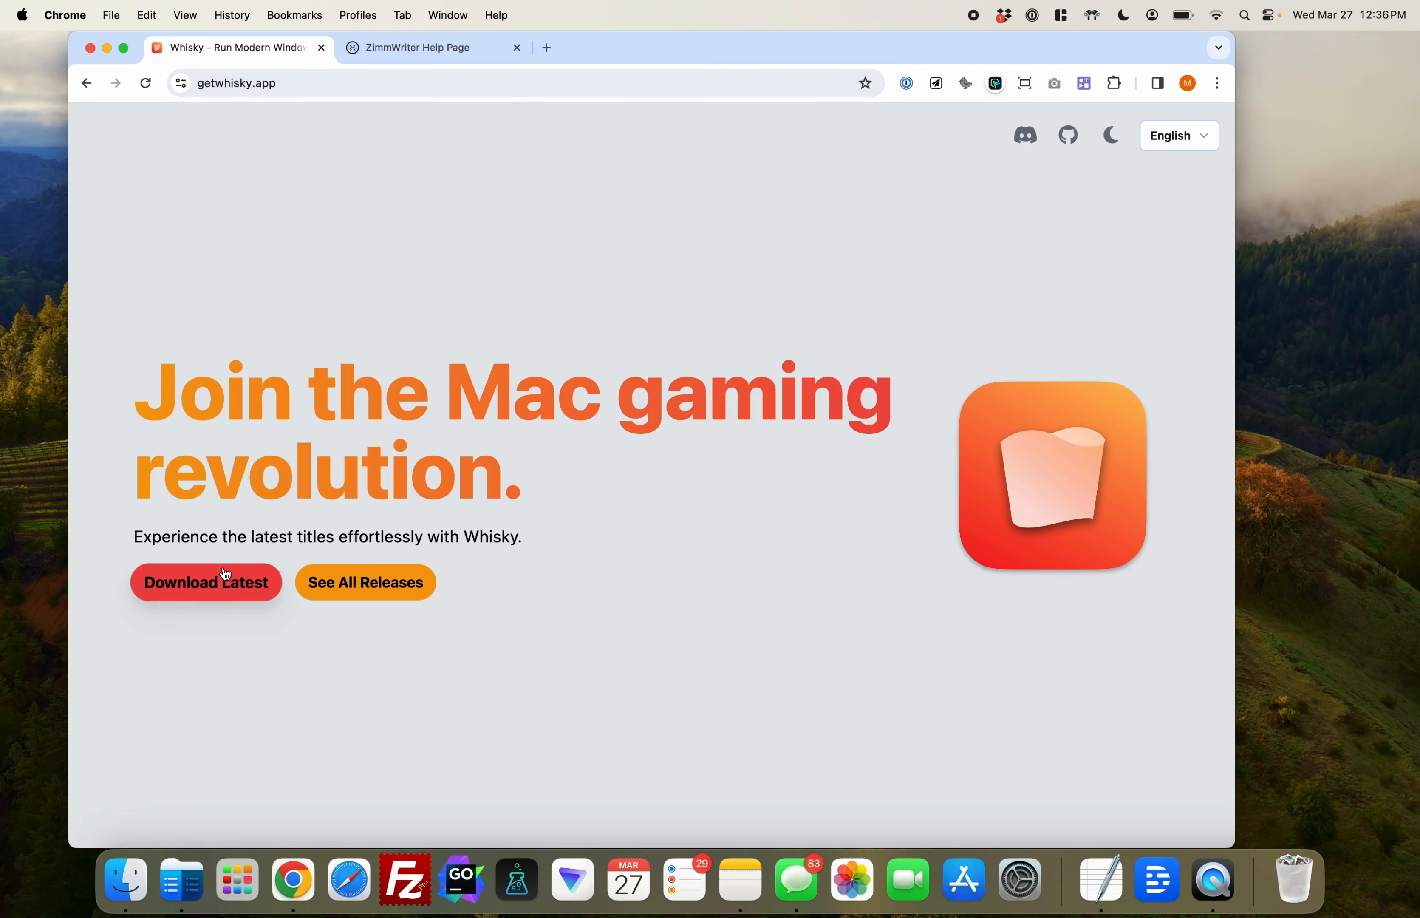
pyautogui.click(107, 48)
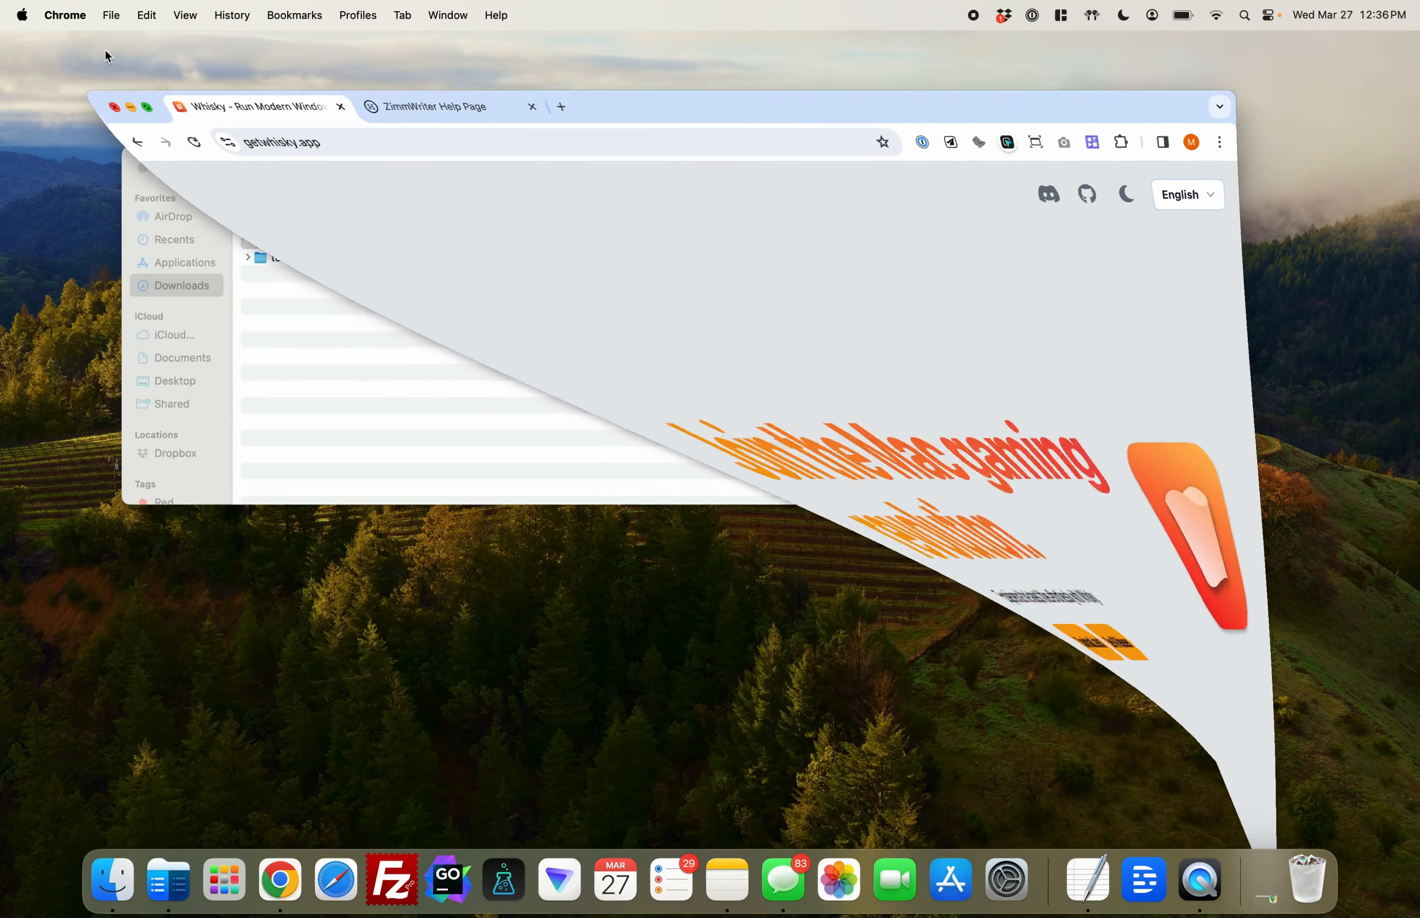
pyautogui.click(620, 416)
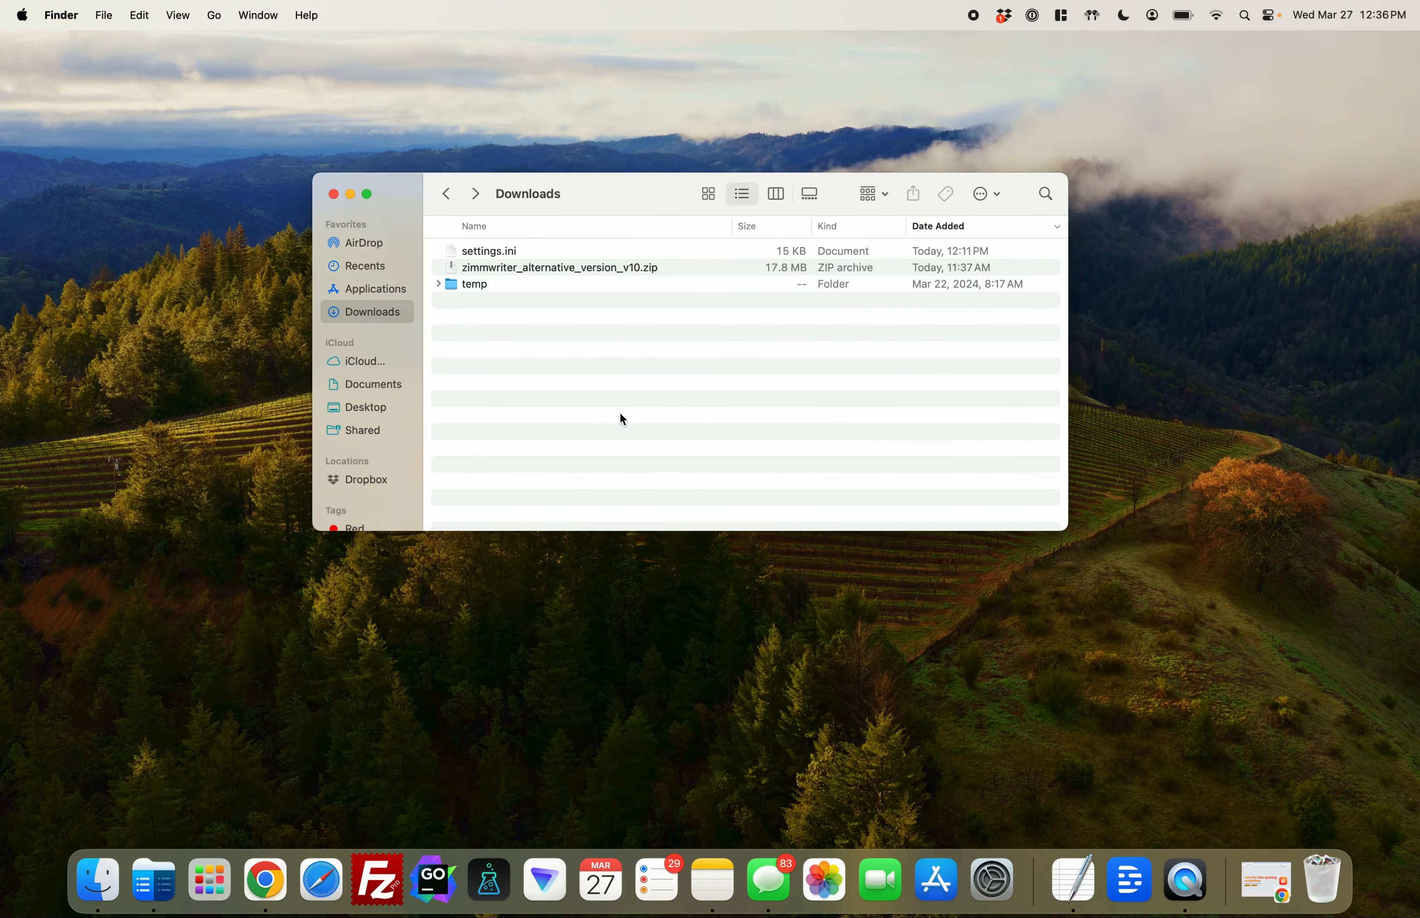
pyautogui.click(265, 880)
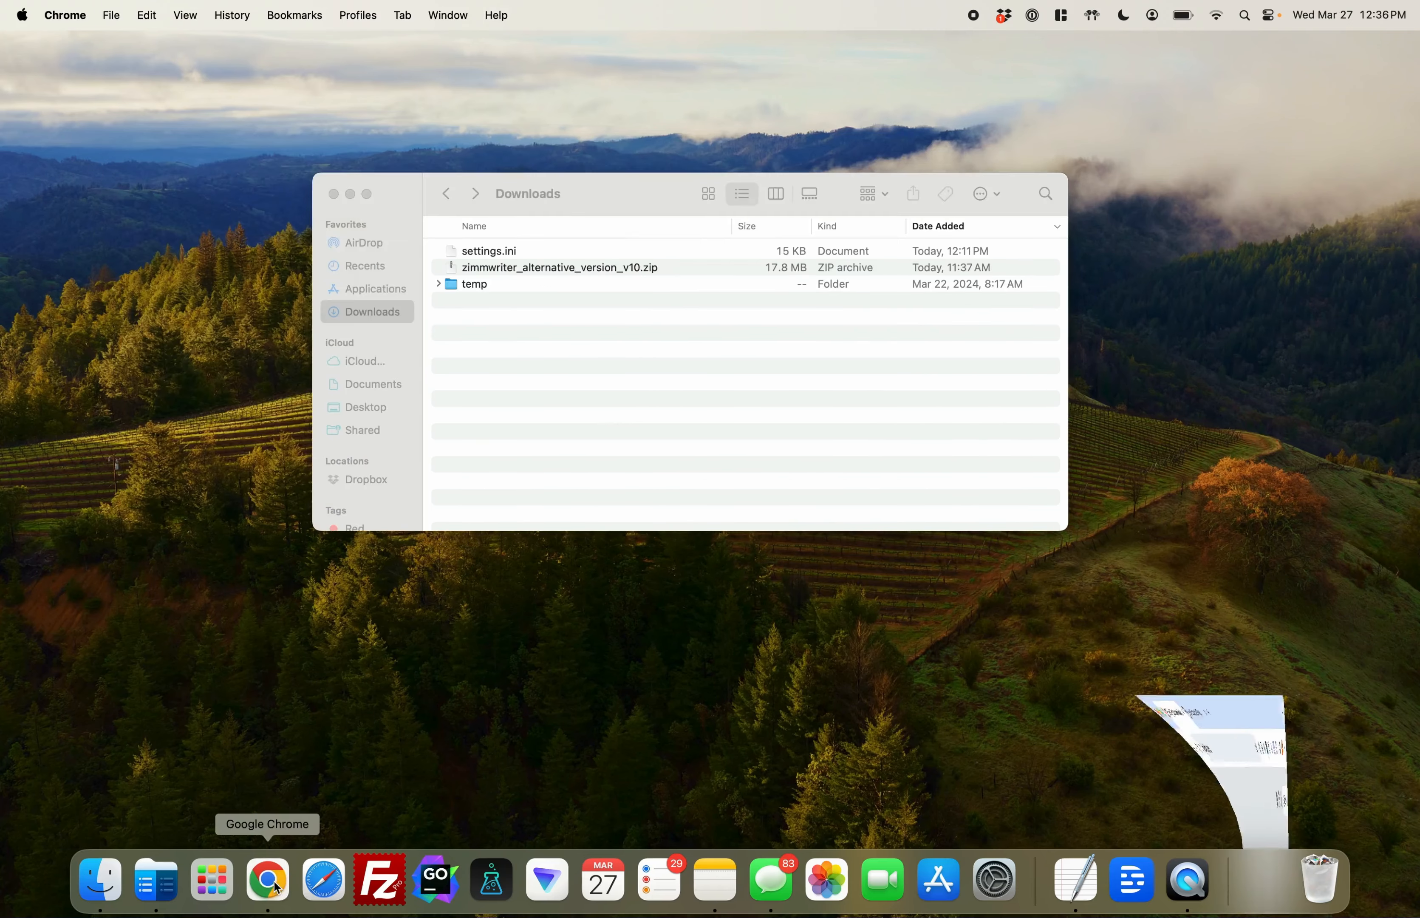
pyautogui.click(209, 588)
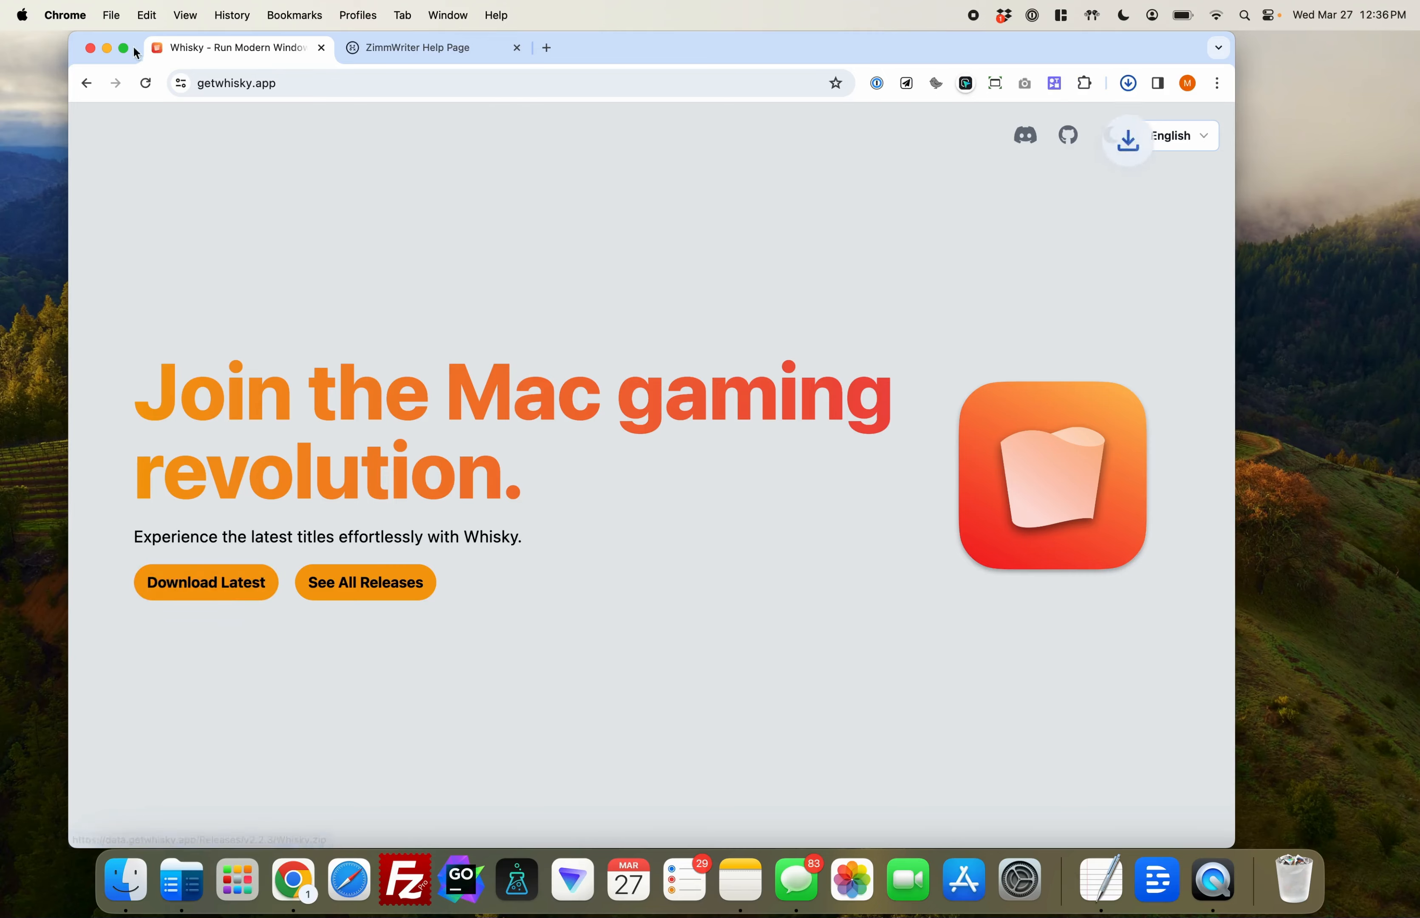
# Extract Whisky.zip in the Downloads folder and move the Whisky application into Applications
pyautogui.click(107, 49)
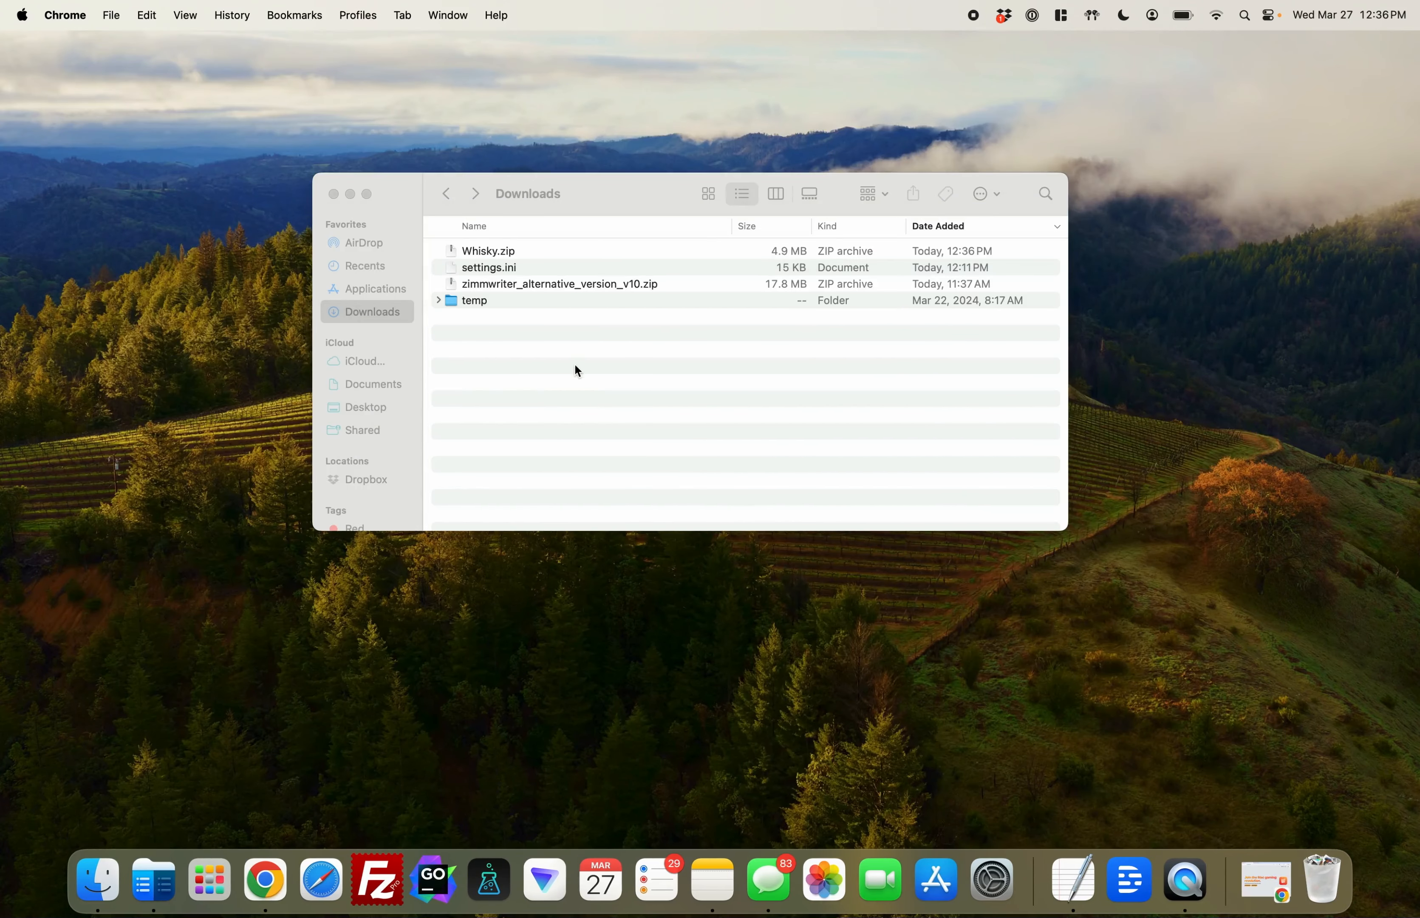
pyautogui.doubleClick(500, 252)
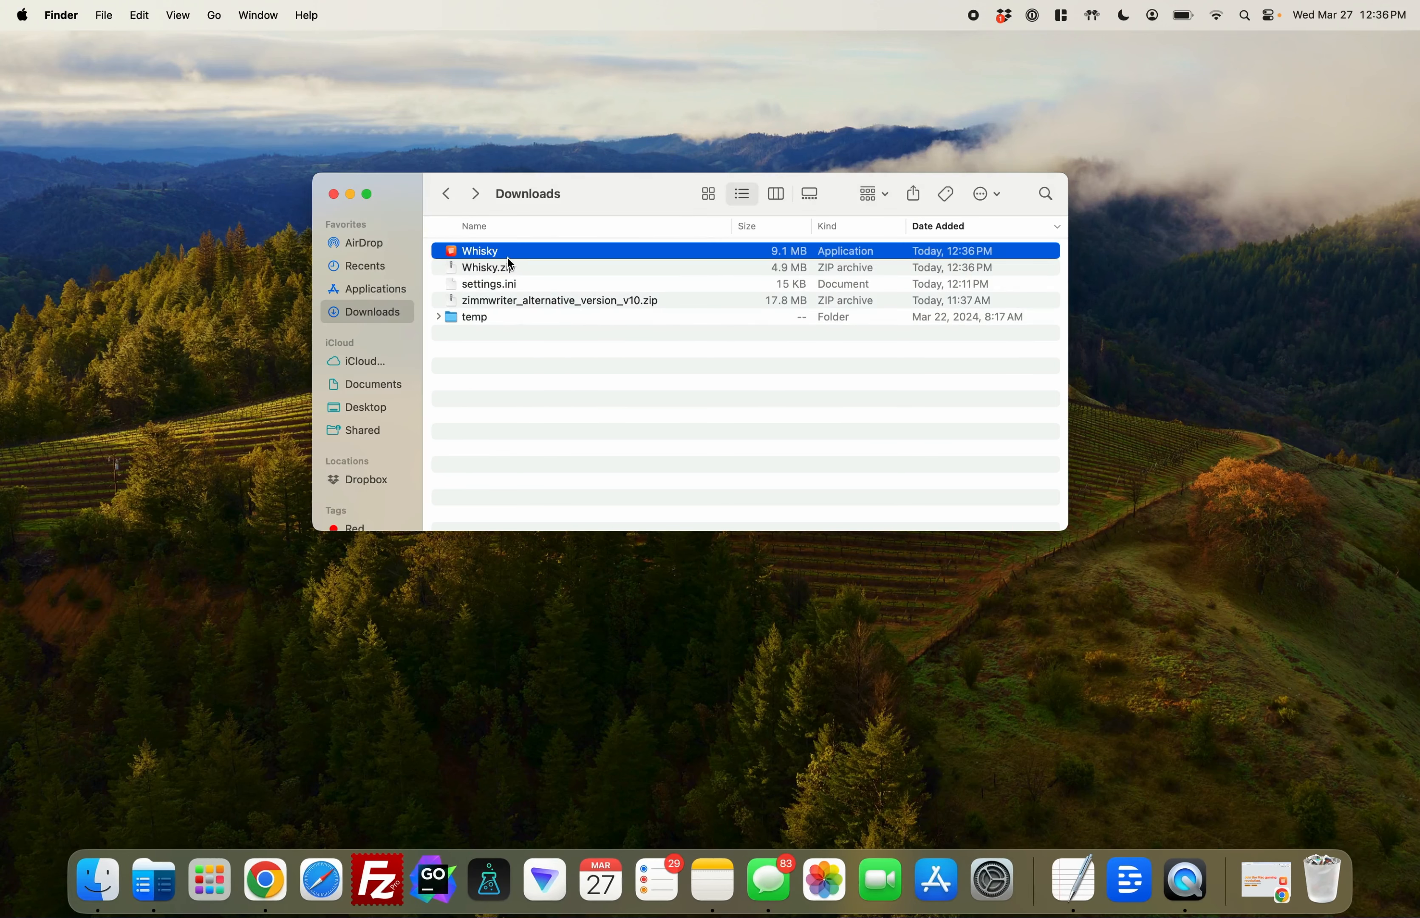
pyautogui.click(477, 250)
pyautogui.click(484, 269)
pyautogui.click(484, 252)
pyautogui.moveTo(484, 260); pyautogui.dragTo(400, 293)
# Launch Whisky from the installed applications and allow the downloaded app to open
pyautogui.click(219, 872)
pyautogui.click(1008, 617)
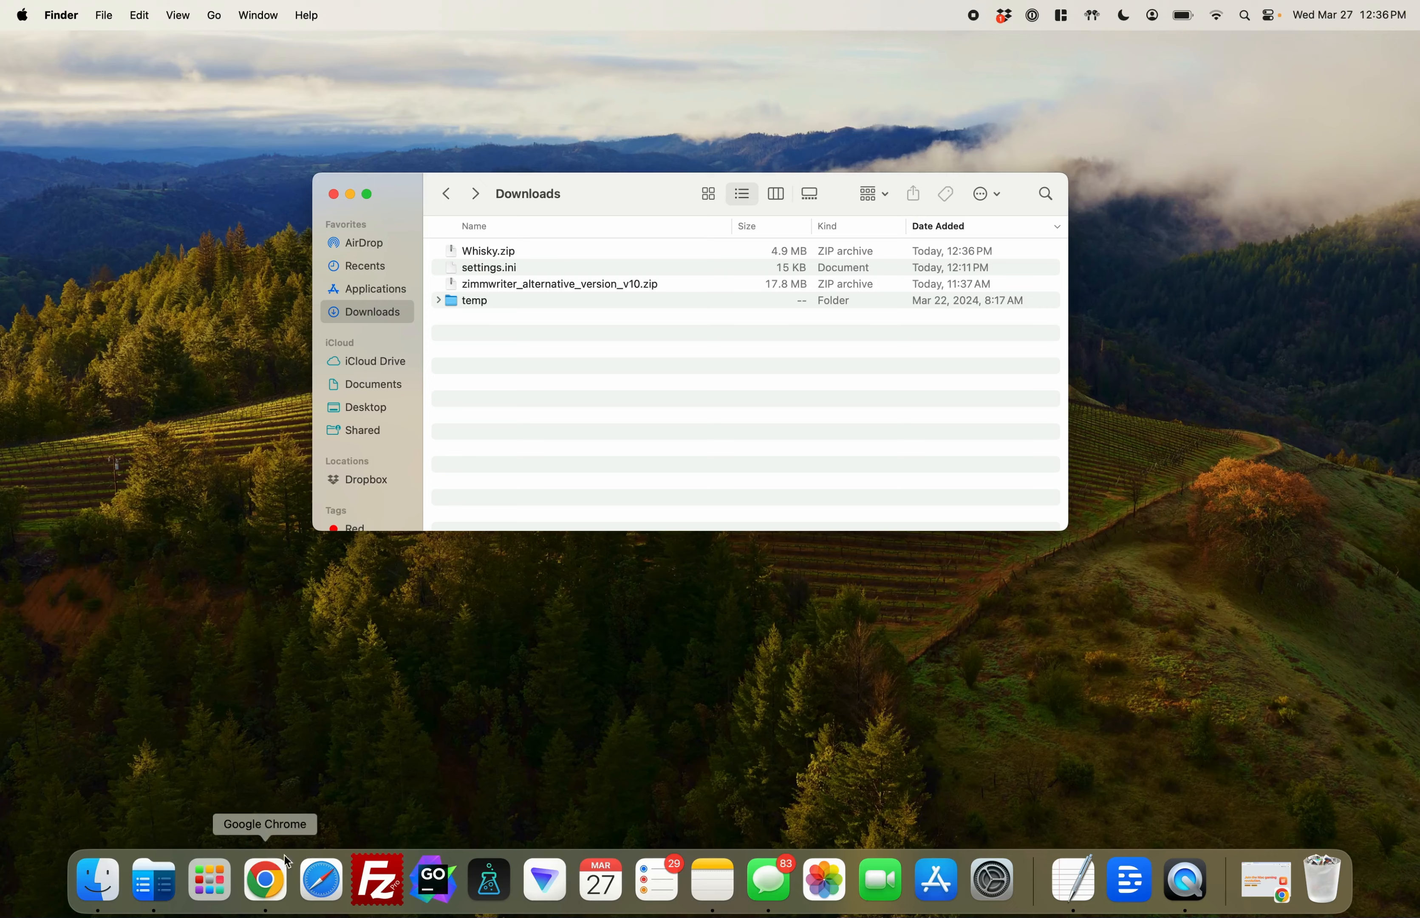
pyautogui.click(216, 876)
pyautogui.click(1038, 579)
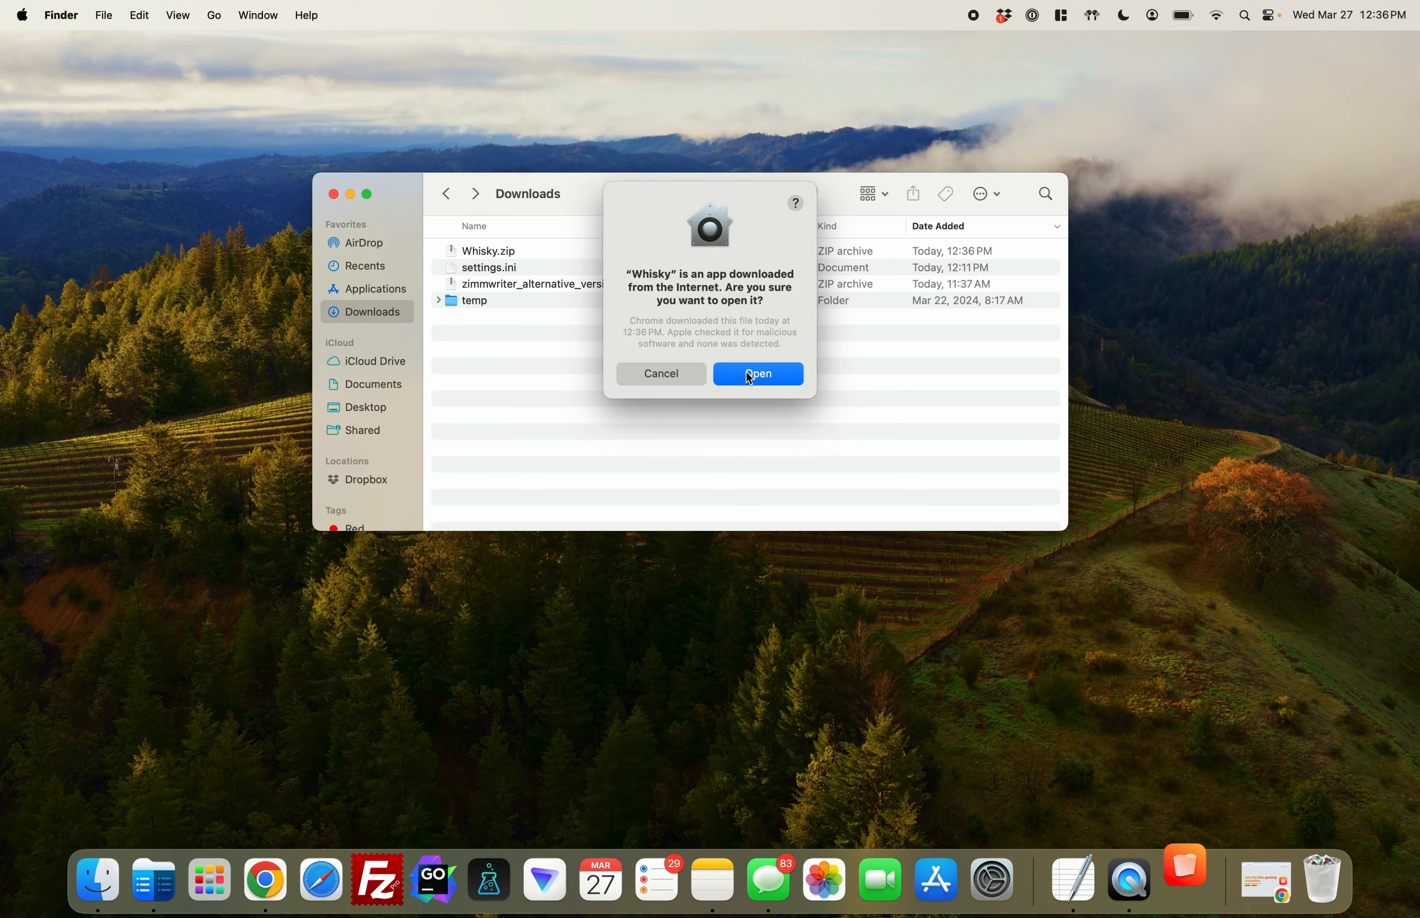
pyautogui.click(755, 376)
# Create a new Whisky bottle named ZimmWriter with Windows 10 and the default bottle path
pyautogui.moveTo(659, 280); pyautogui.dragTo(689, 315)
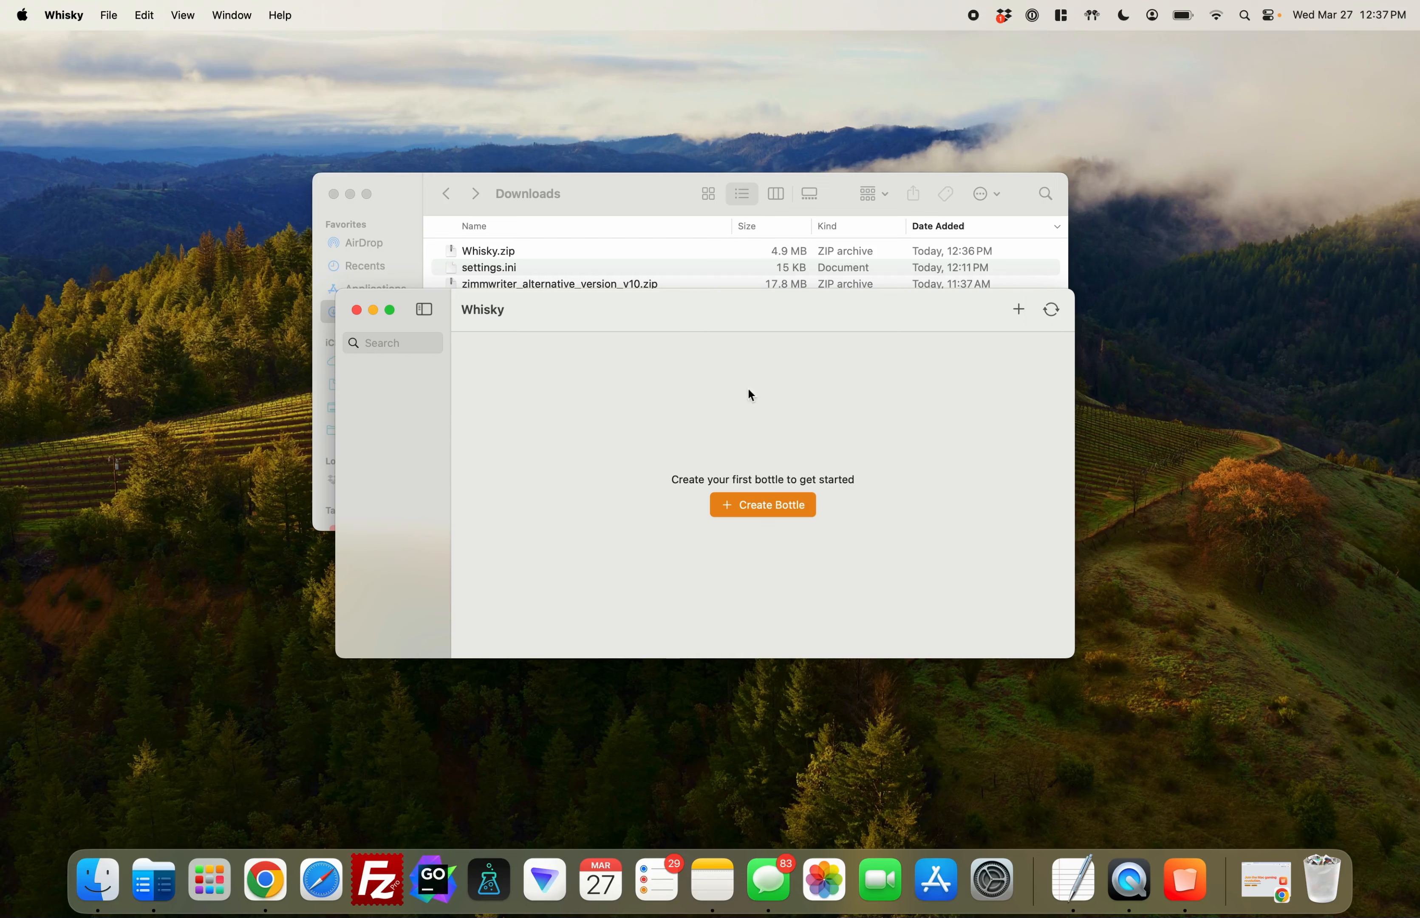
pyautogui.moveTo(722, 296); pyautogui.dragTo(713, 288)
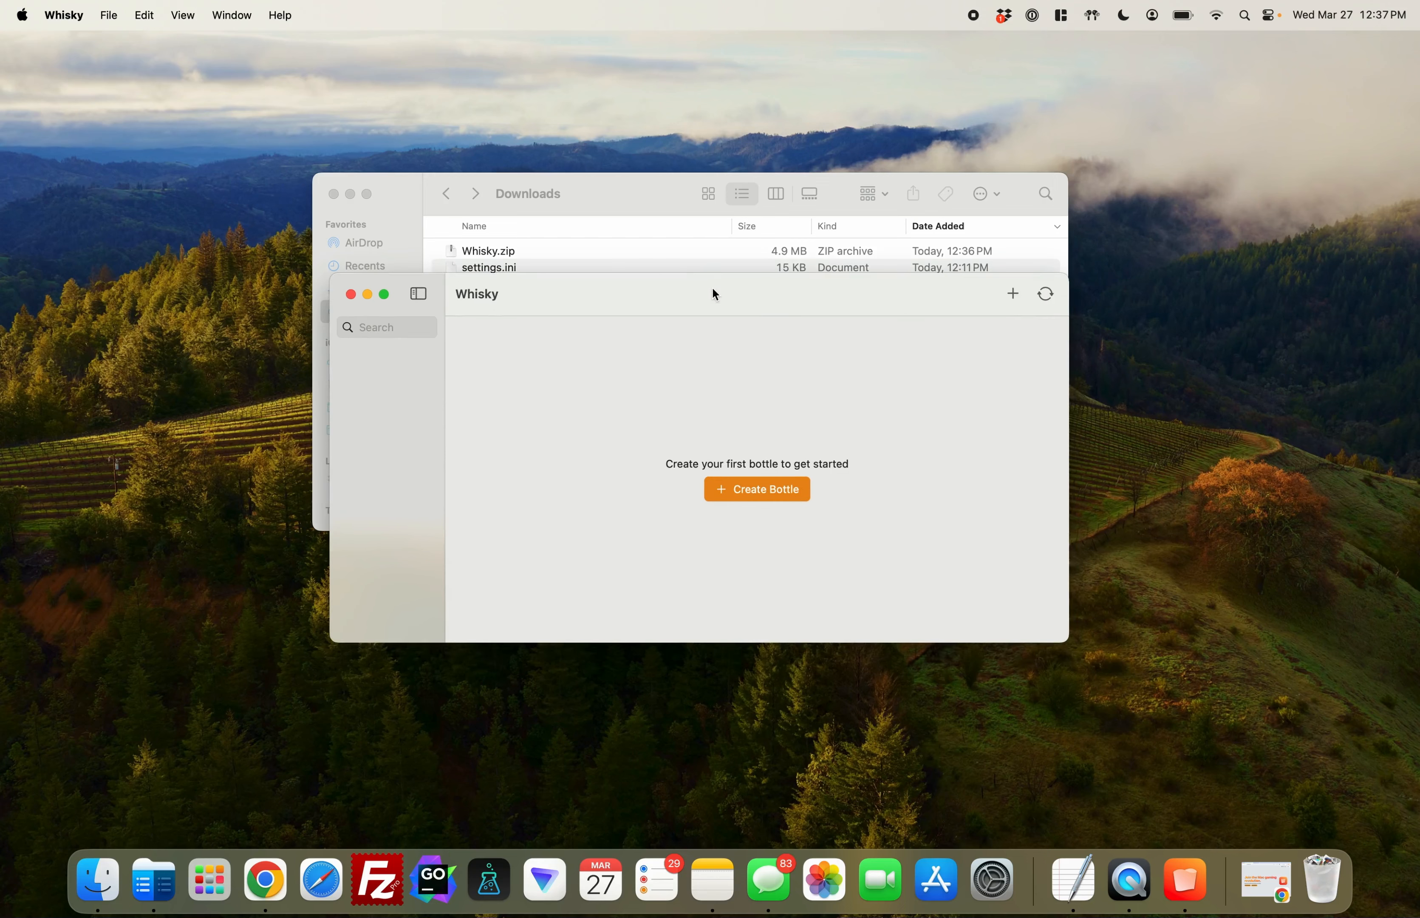
pyautogui.click(757, 492)
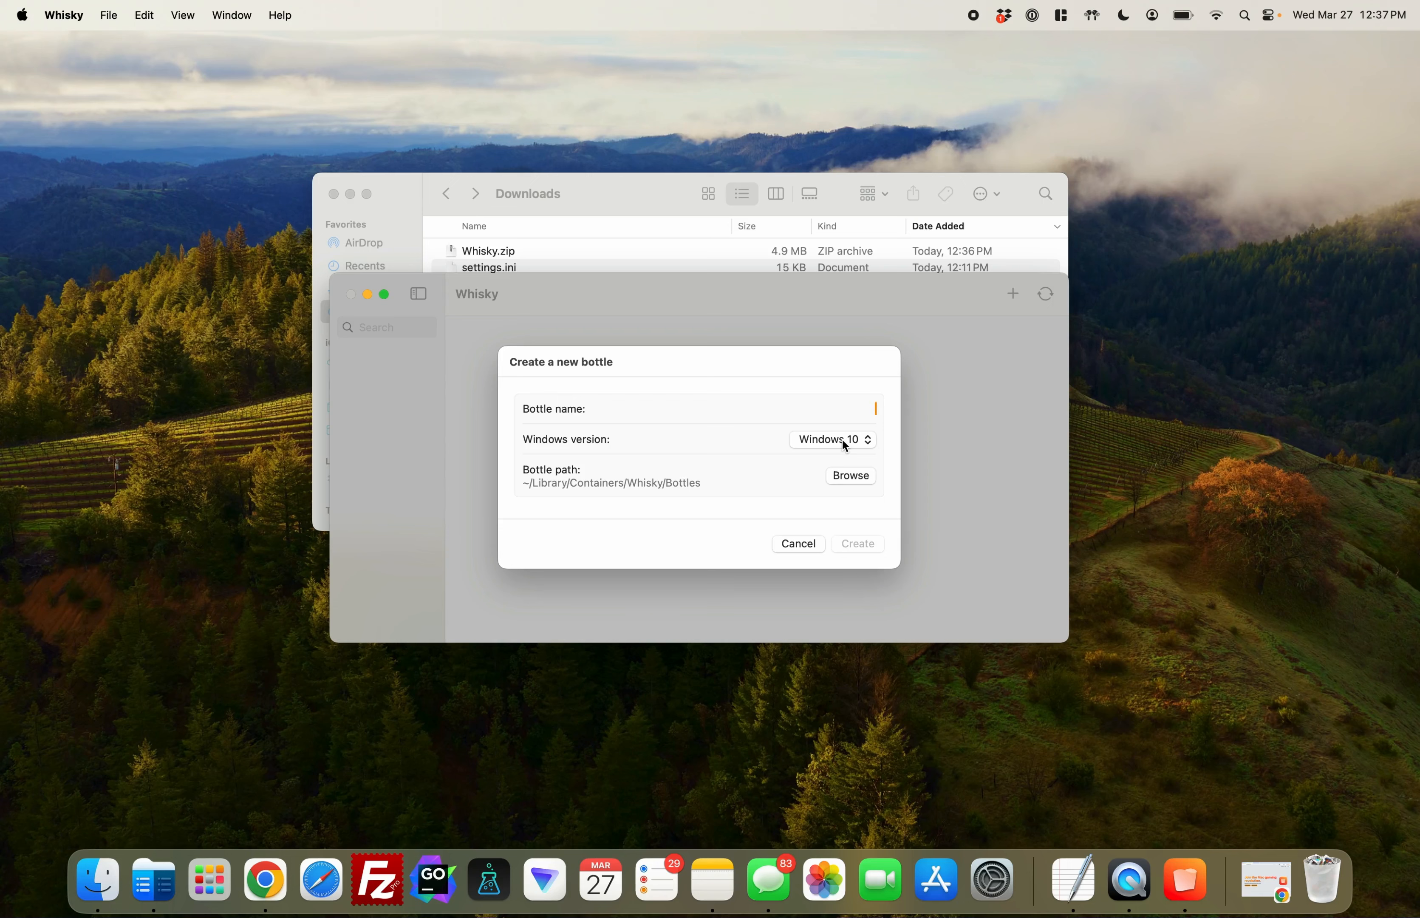
pyautogui.write('ZimmWriter')
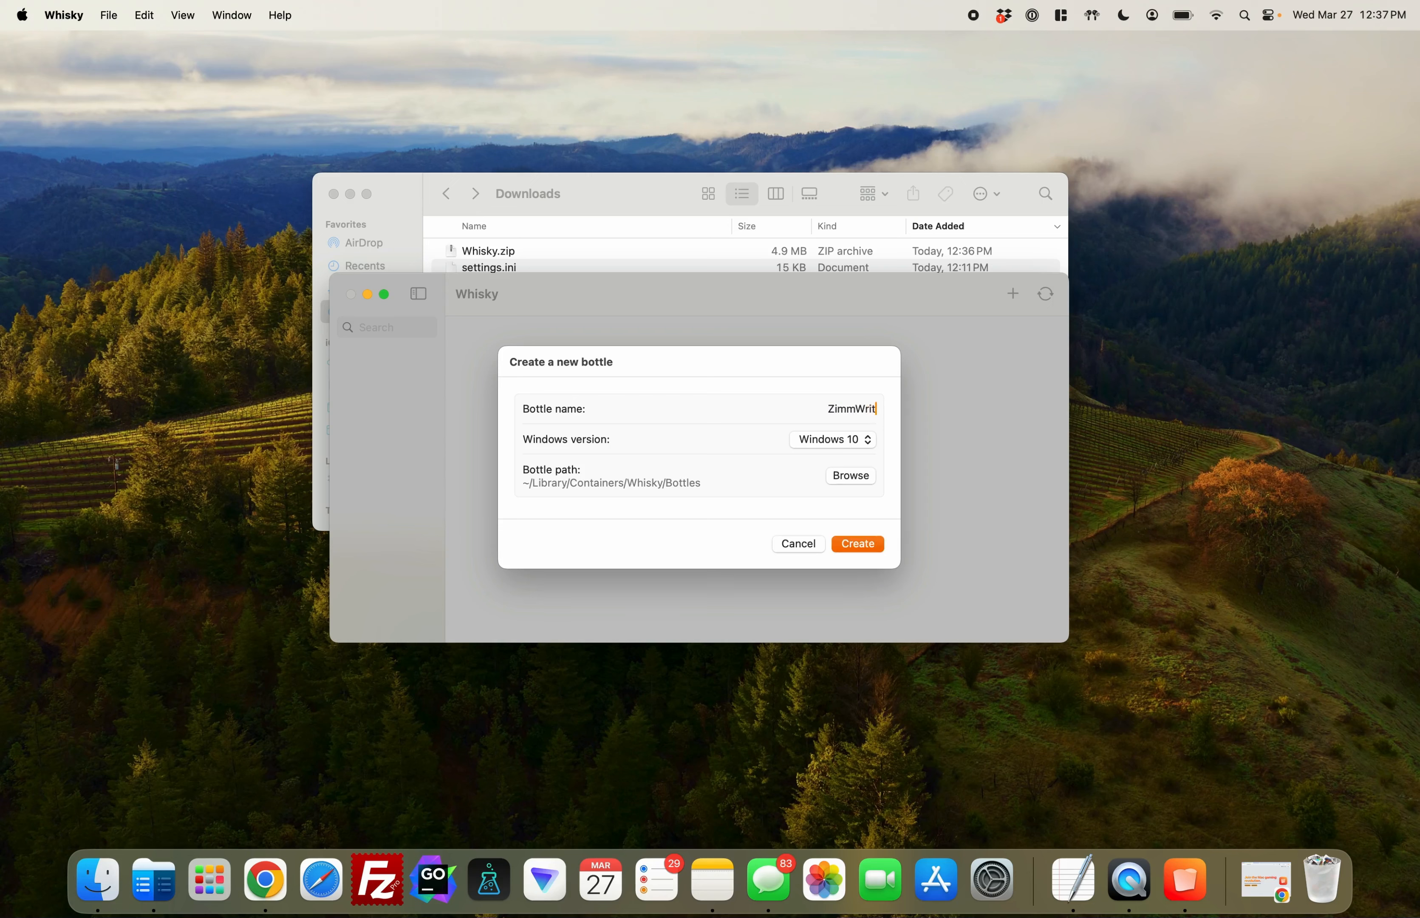
pyautogui.click(866, 549)
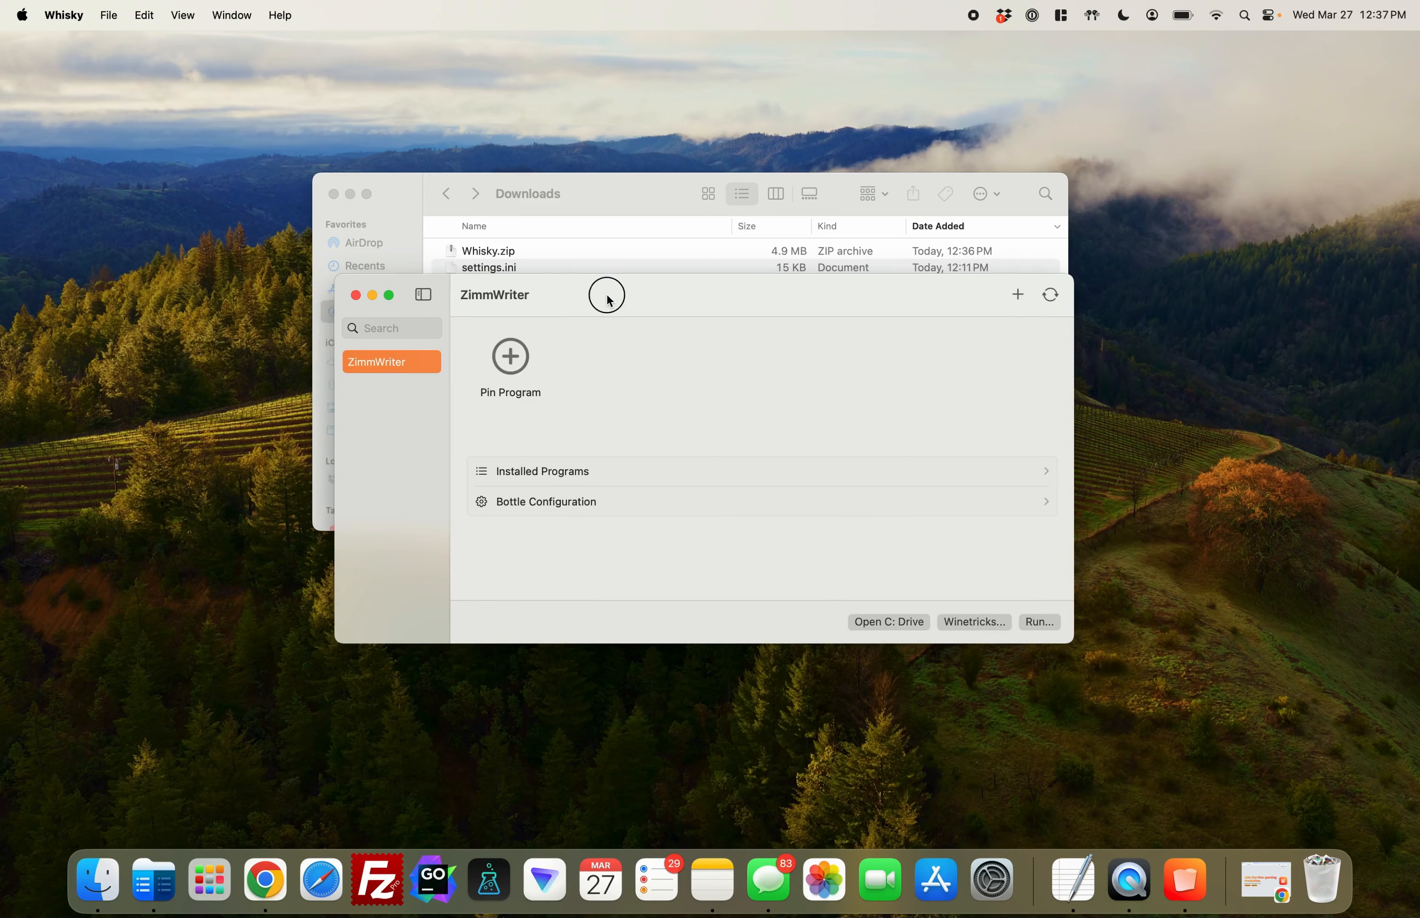
# Separate the Whisky and Downloads windows and extract zimmwriter_alternative_version_v10.zip in Downloads
pyautogui.moveTo(599, 292); pyautogui.dragTo(672, 338)
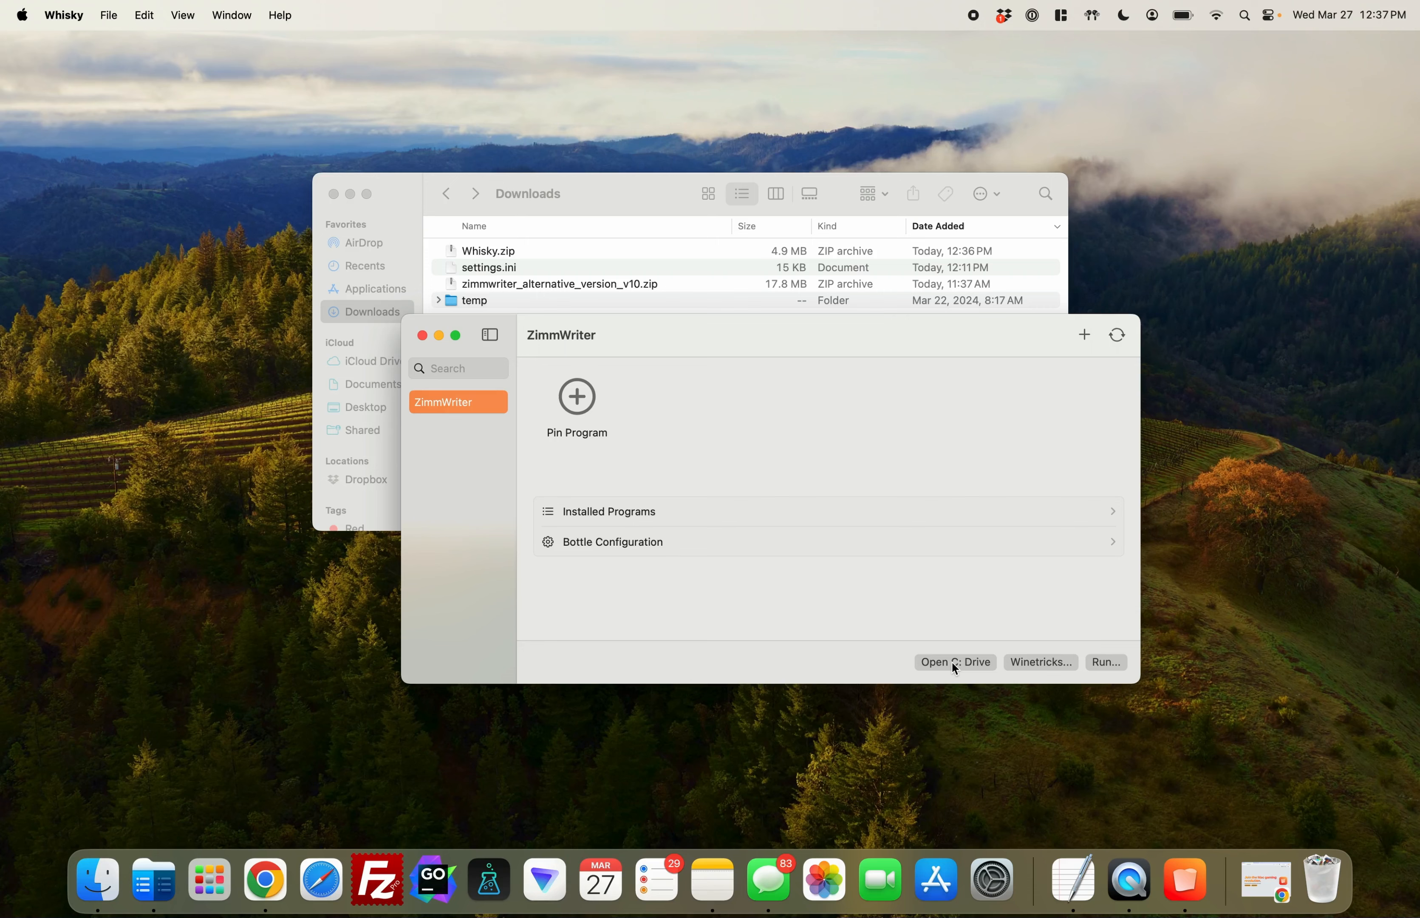
pyautogui.moveTo(658, 203); pyautogui.dragTo(386, 149)
pyautogui.click(288, 234)
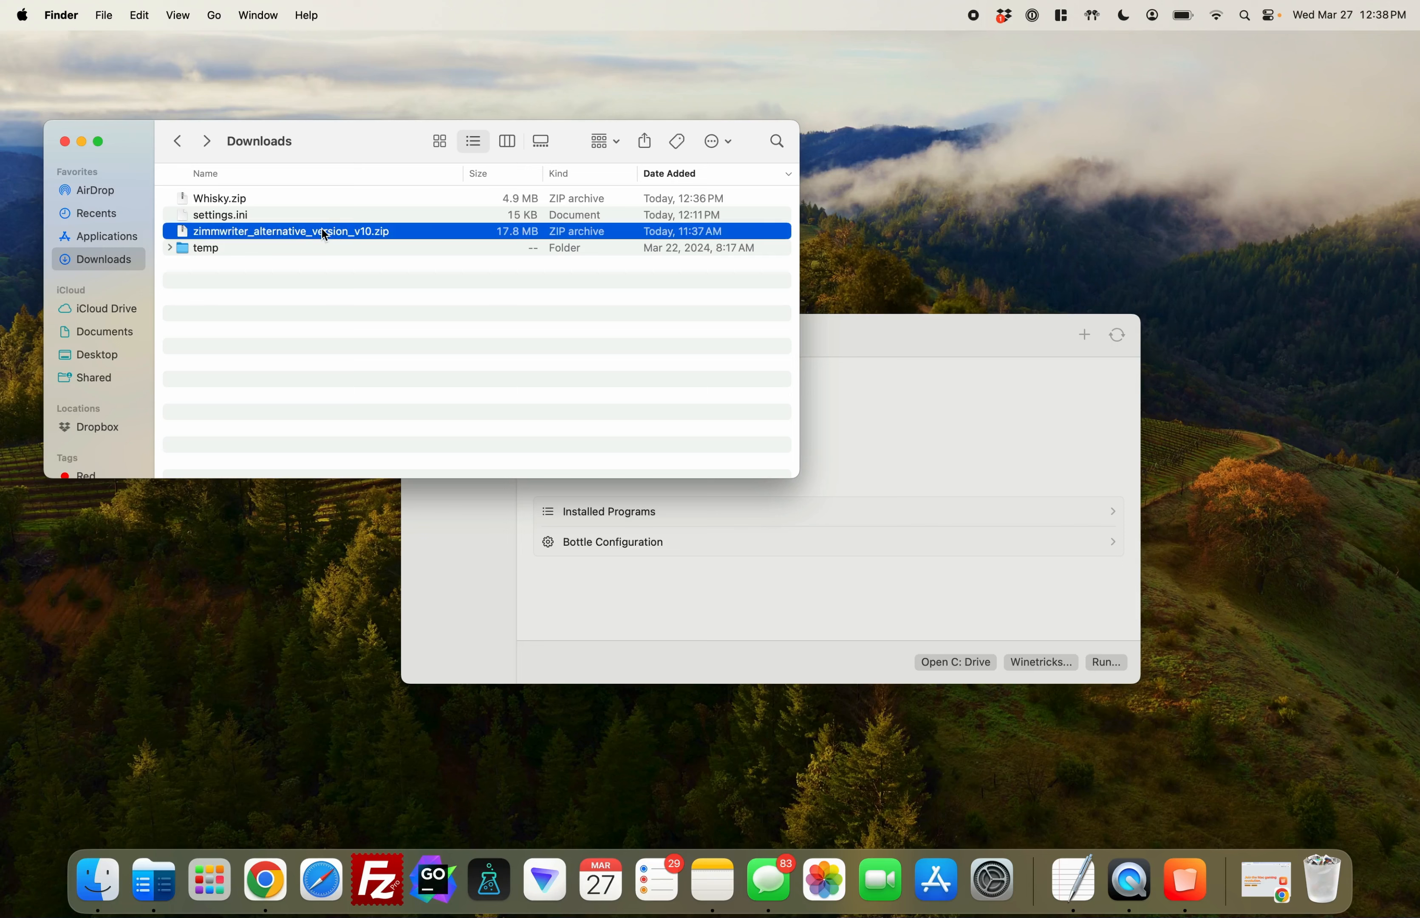
pyautogui.doubleClick(303, 231)
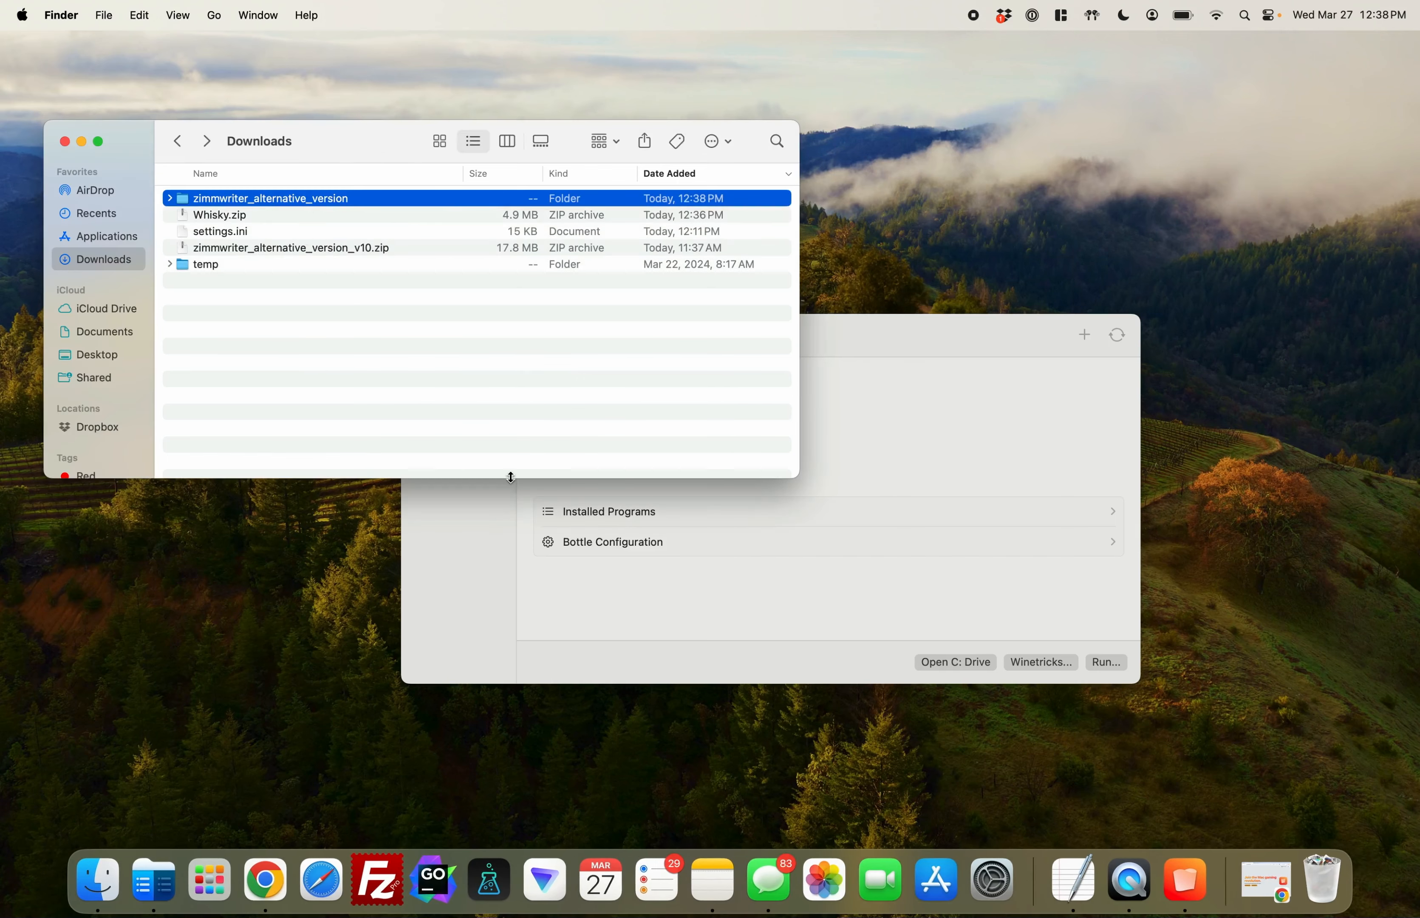
# Open the ZimmWriter bottle's C: drive and place its window beside the Mac Downloads window
pyautogui.click(732, 604)
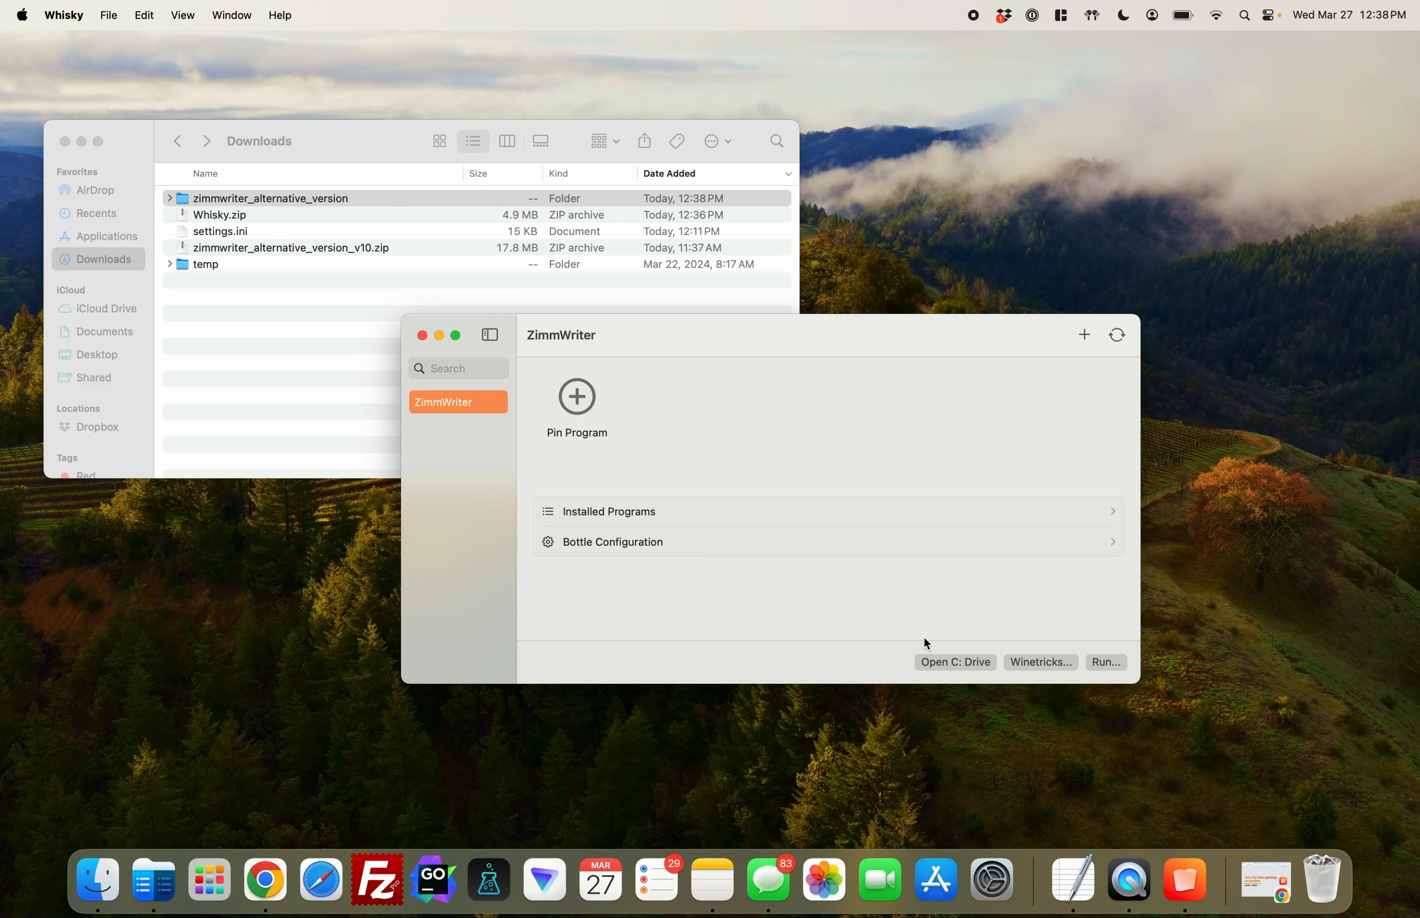
pyautogui.click(957, 661)
pyautogui.moveTo(401, 156); pyautogui.dragTo(968, 133)
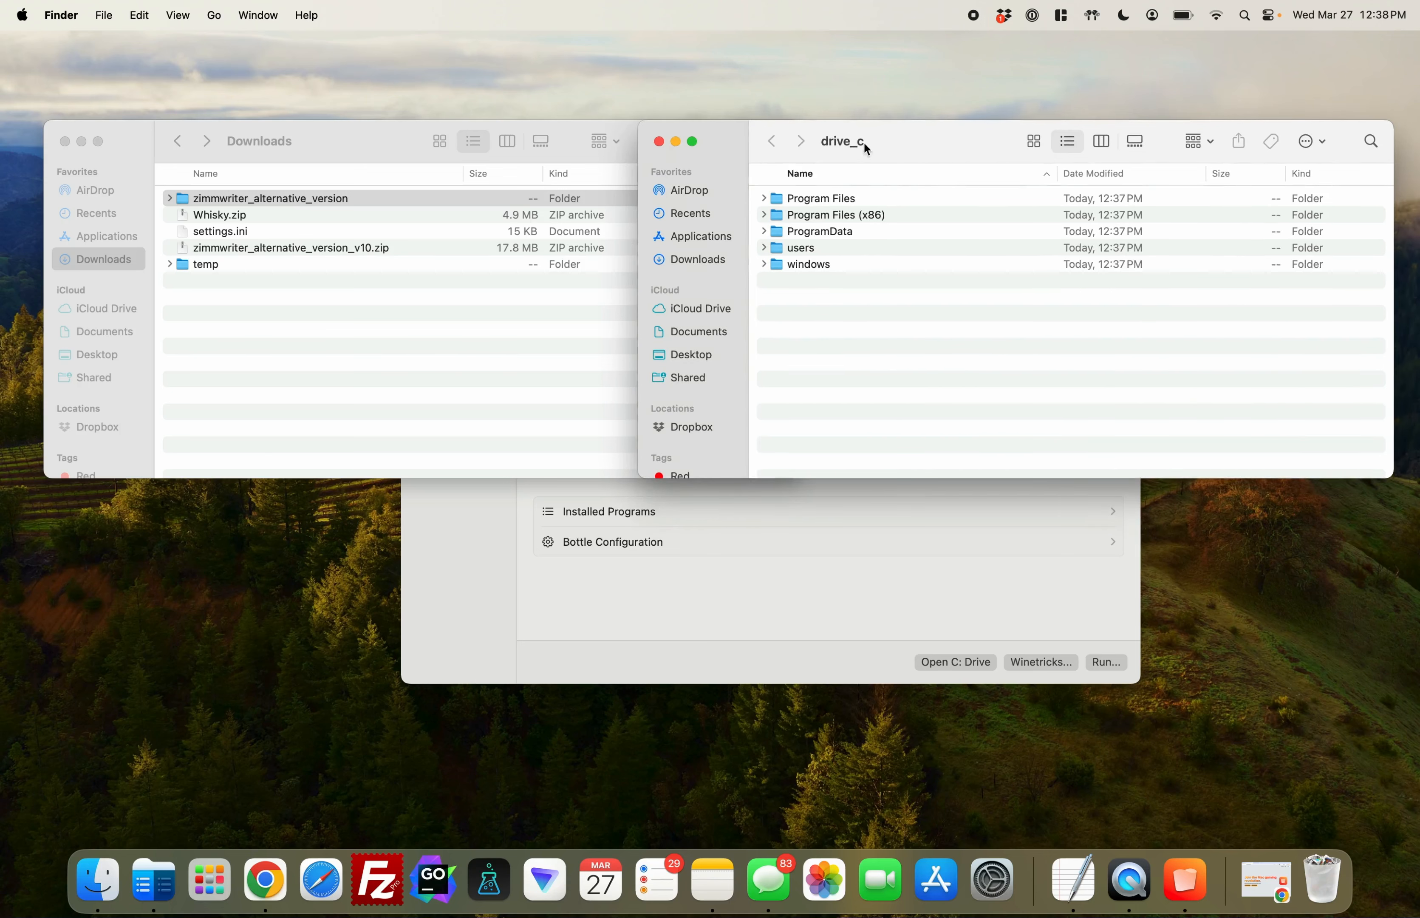
pyautogui.moveTo(397, 154); pyautogui.dragTo(345, 149)
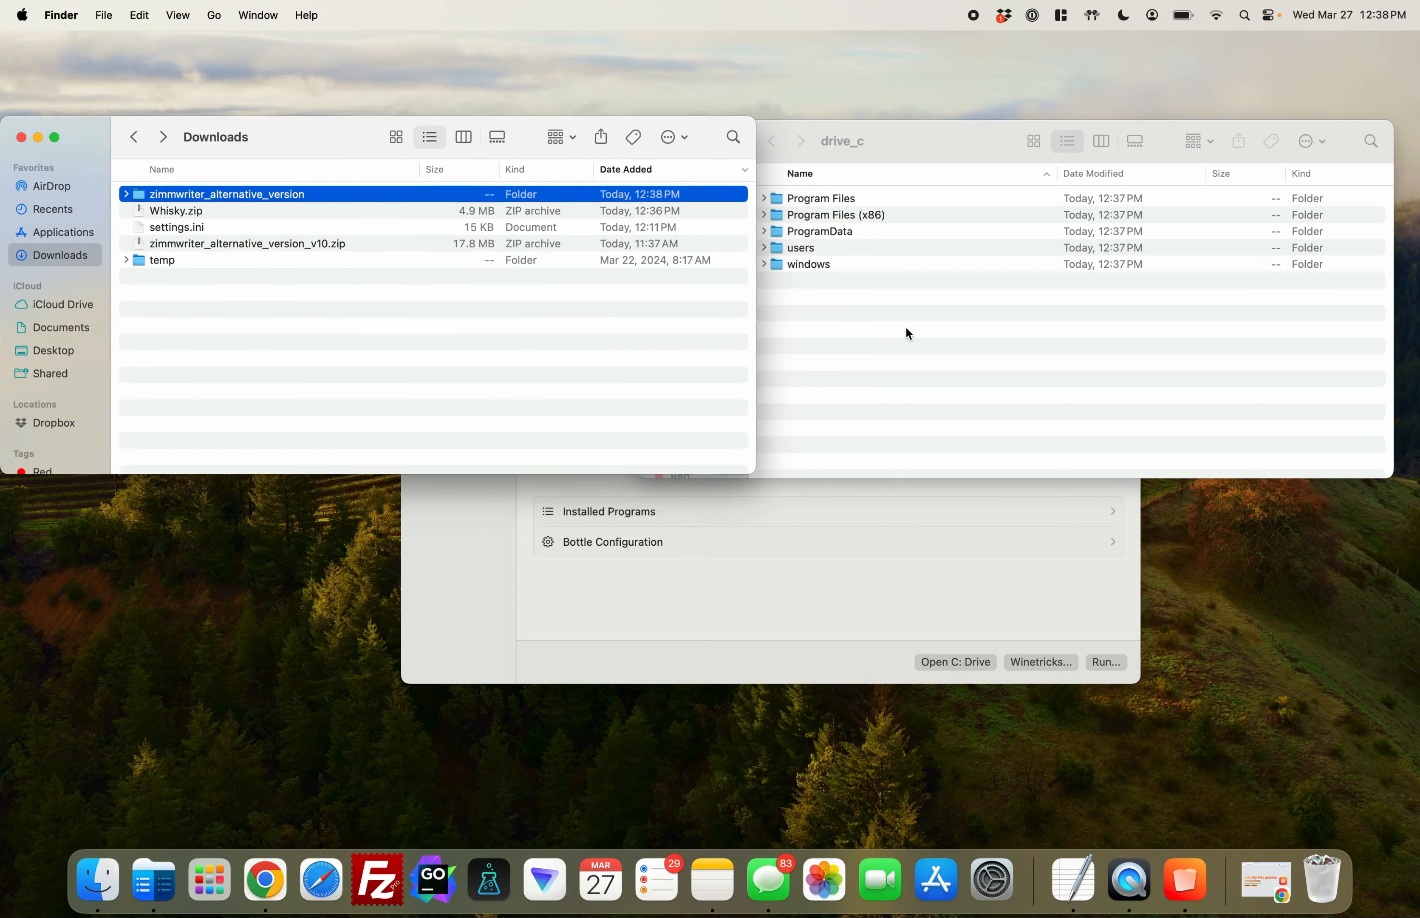
# Navigate in drive_c through users and crossover to the bottle's Downloads folder
pyautogui.click(909, 289)
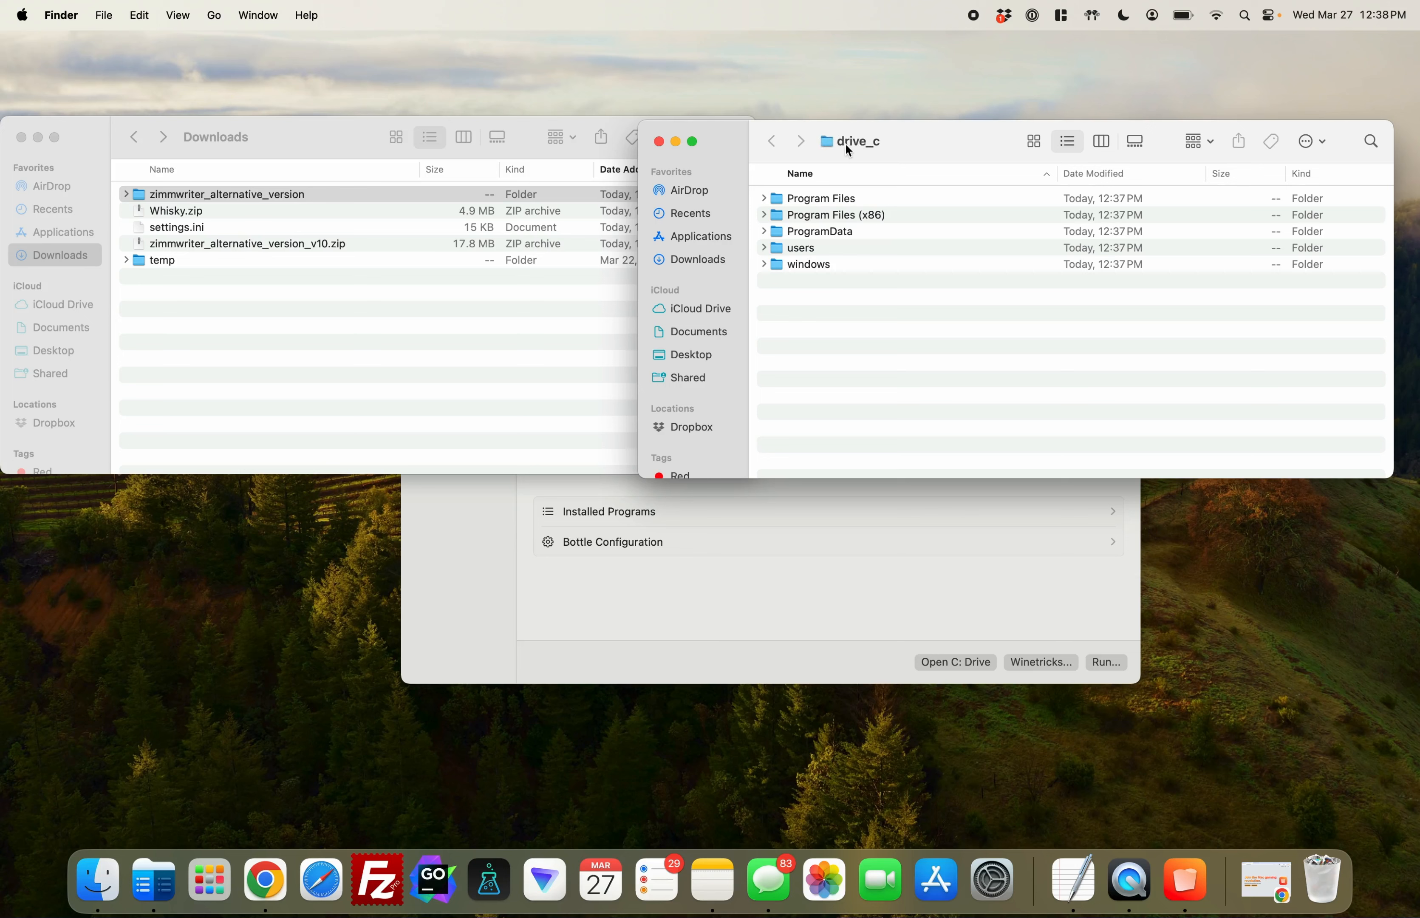
pyautogui.doubleClick(810, 251)
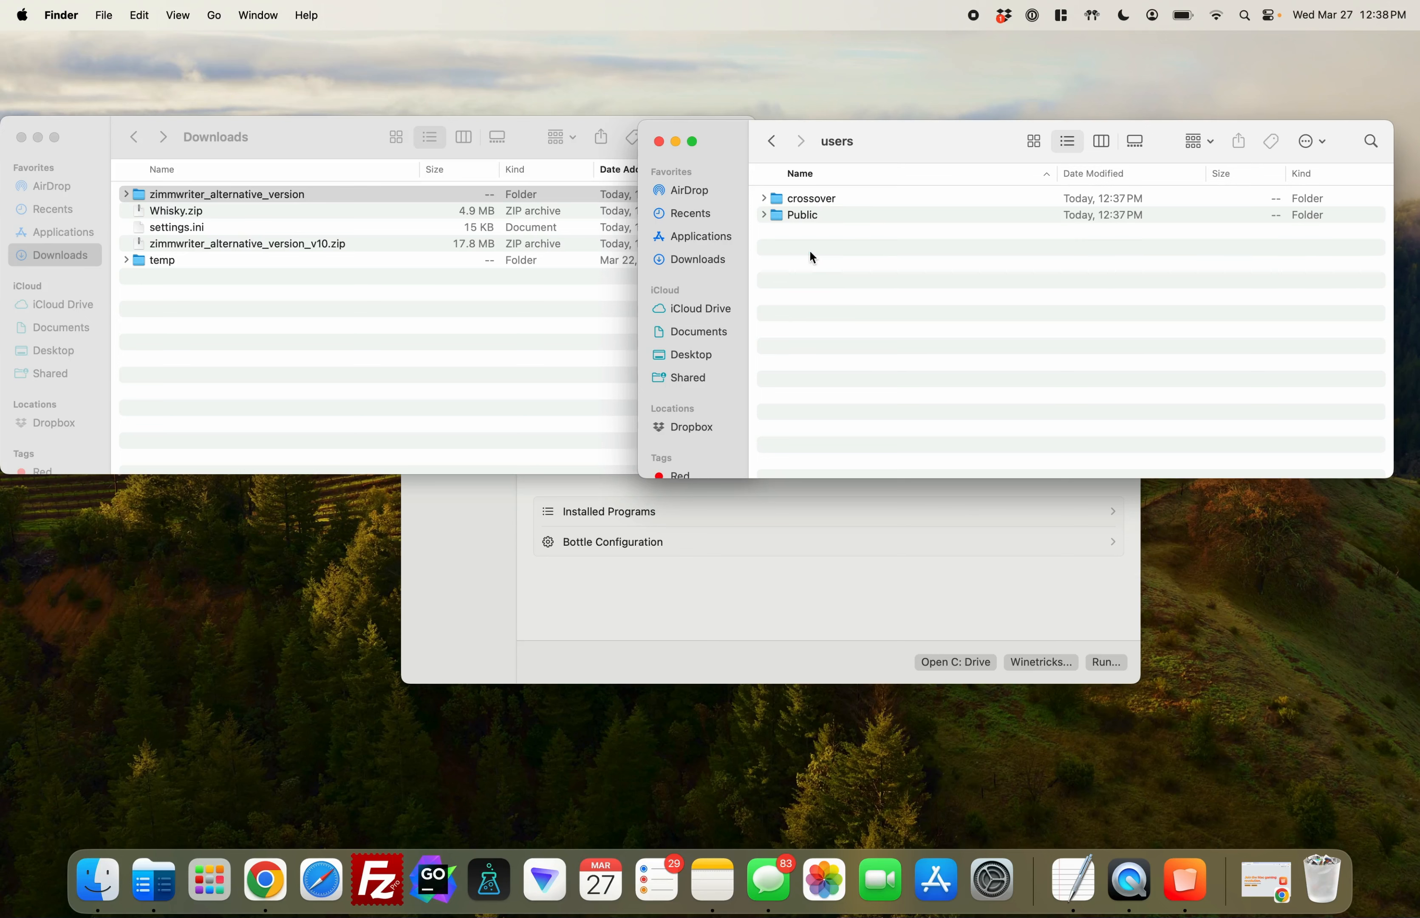
pyautogui.click(818, 203)
pyautogui.doubleClick(817, 203)
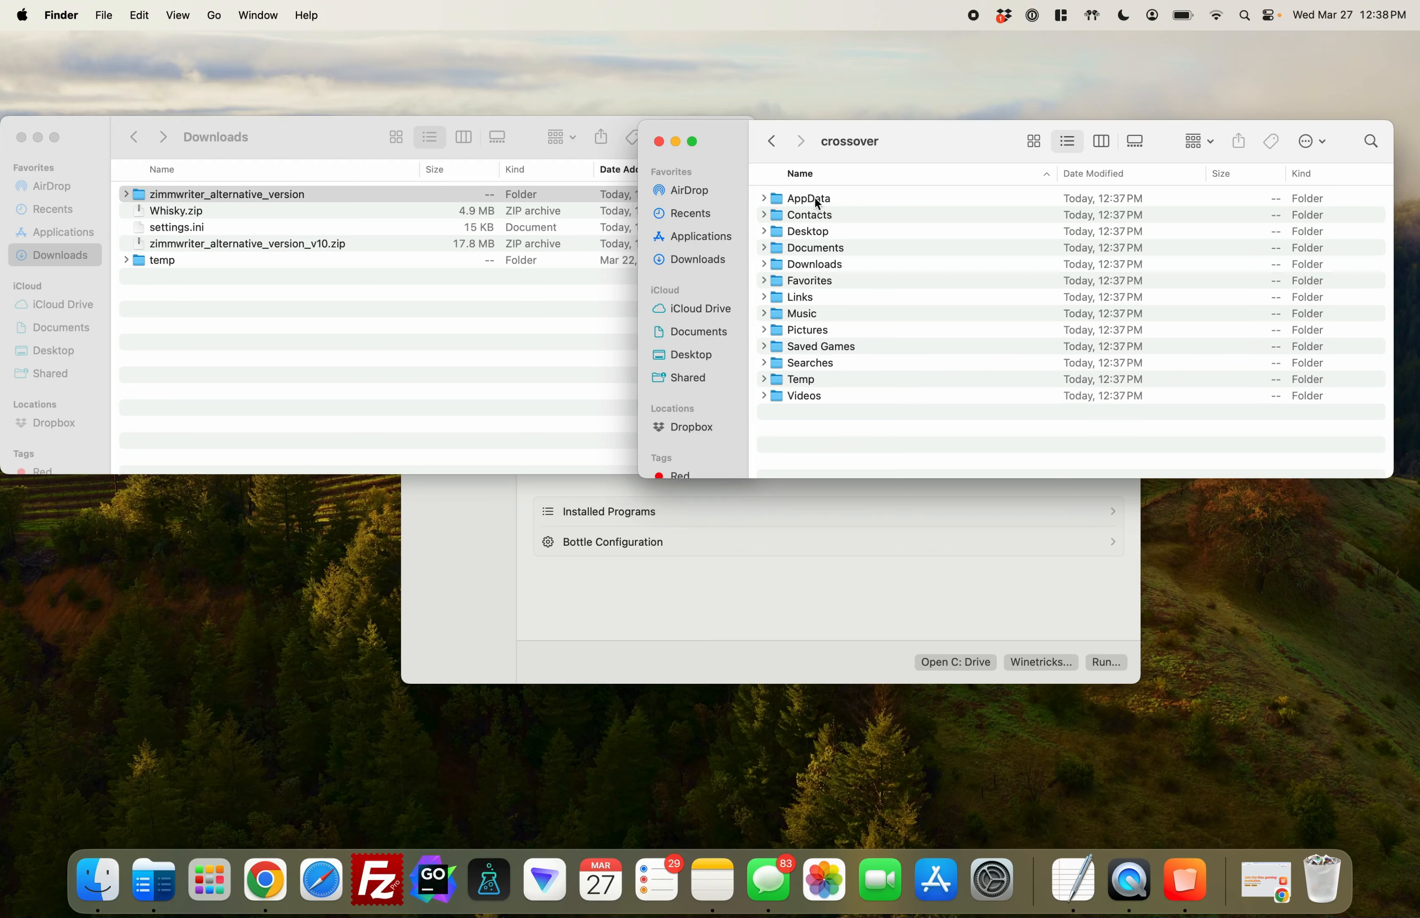
pyautogui.doubleClick(814, 268)
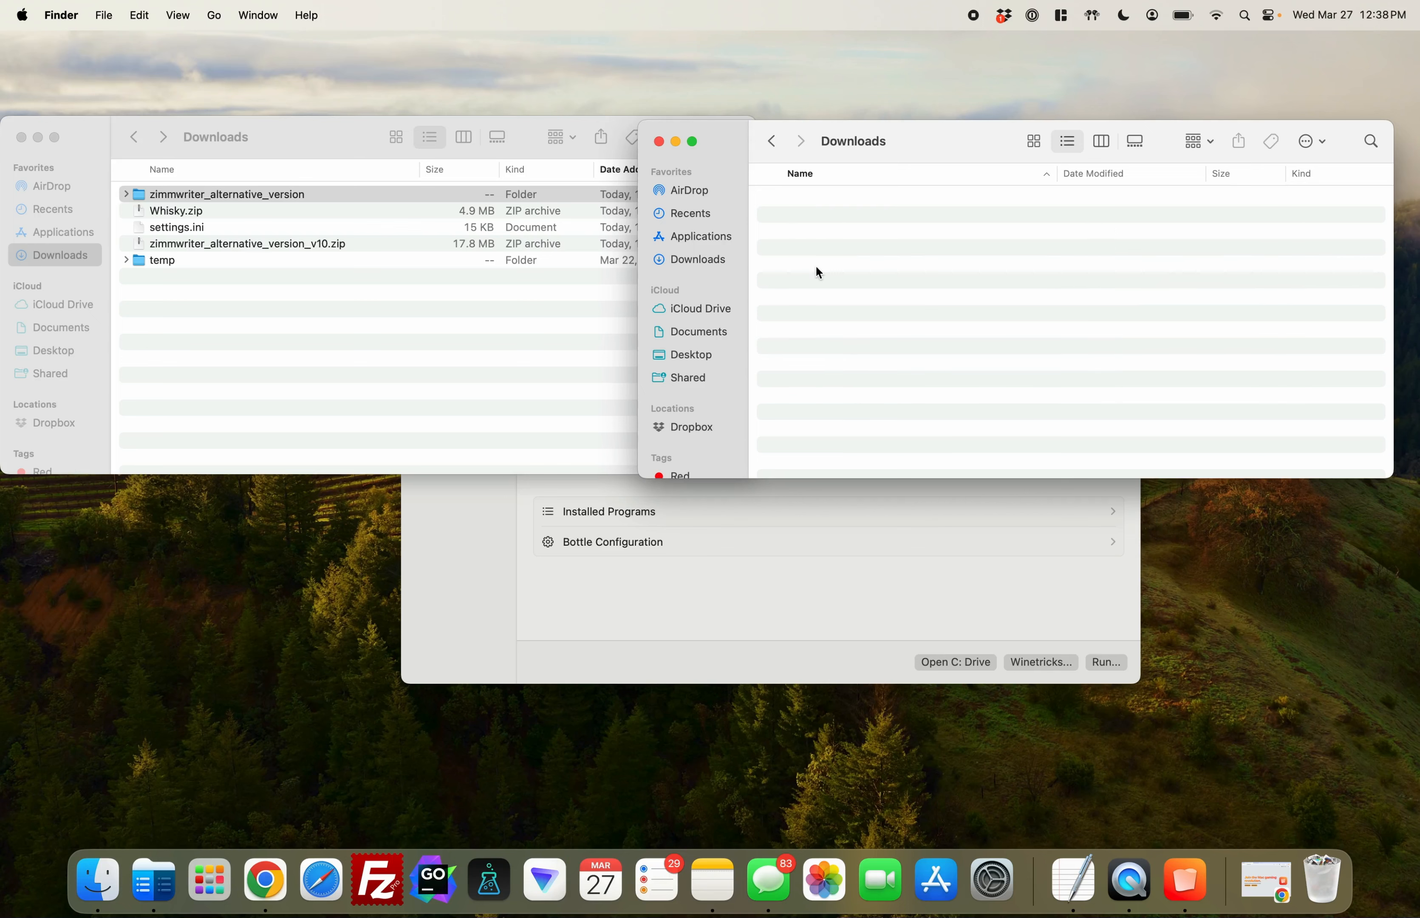
# Move the zimmwriter_alternative_version folder from the Mac Downloads folder into the bottle's Downloads folder
pyautogui.click(272, 194)
pyautogui.click(242, 197)
pyautogui.click(218, 210)
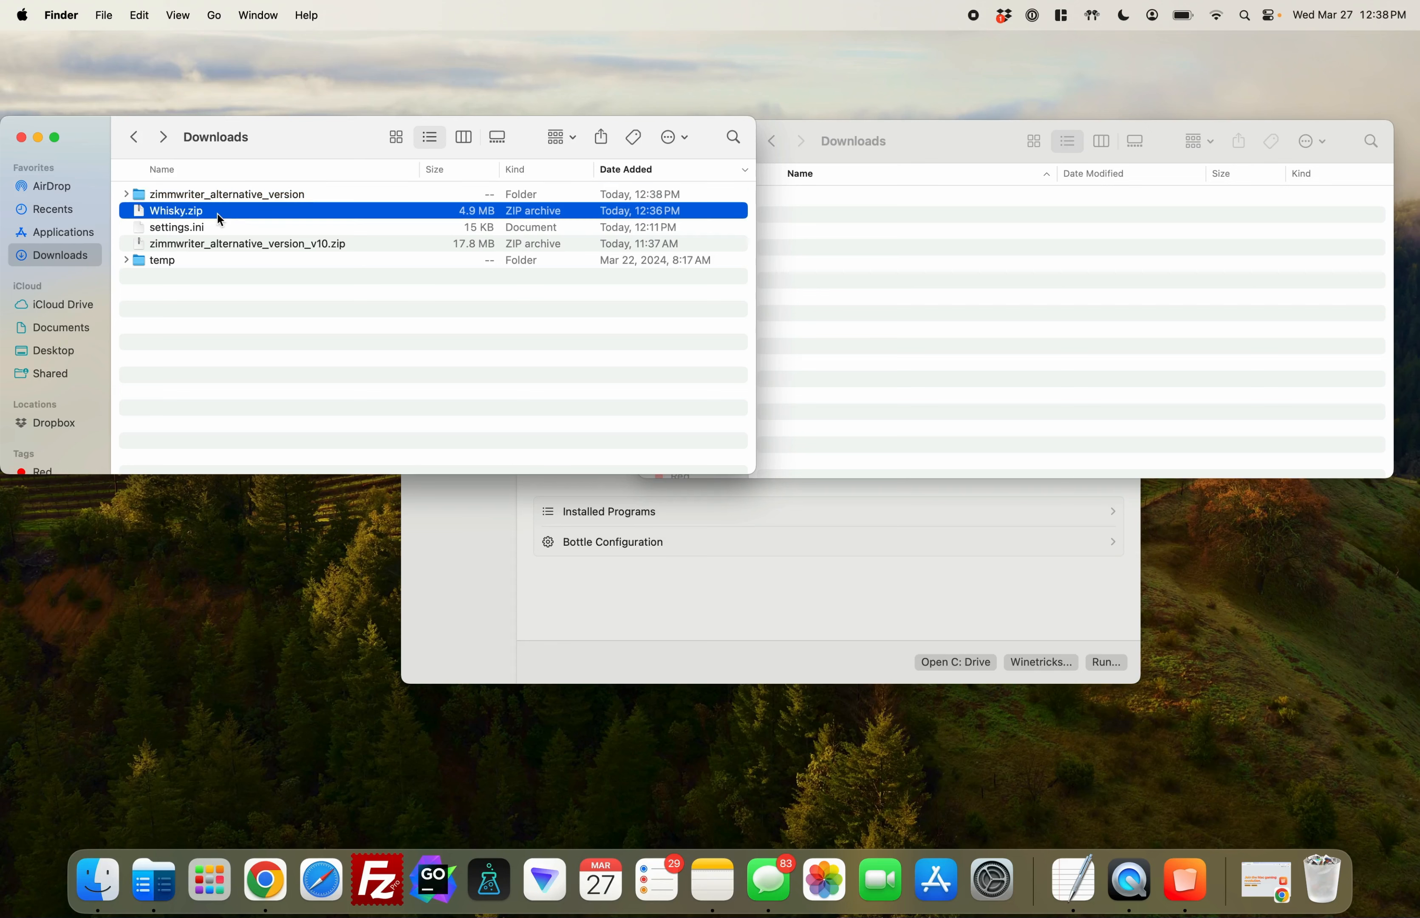
pyautogui.click(237, 195)
pyautogui.moveTo(177, 190); pyautogui.dragTo(894, 257)
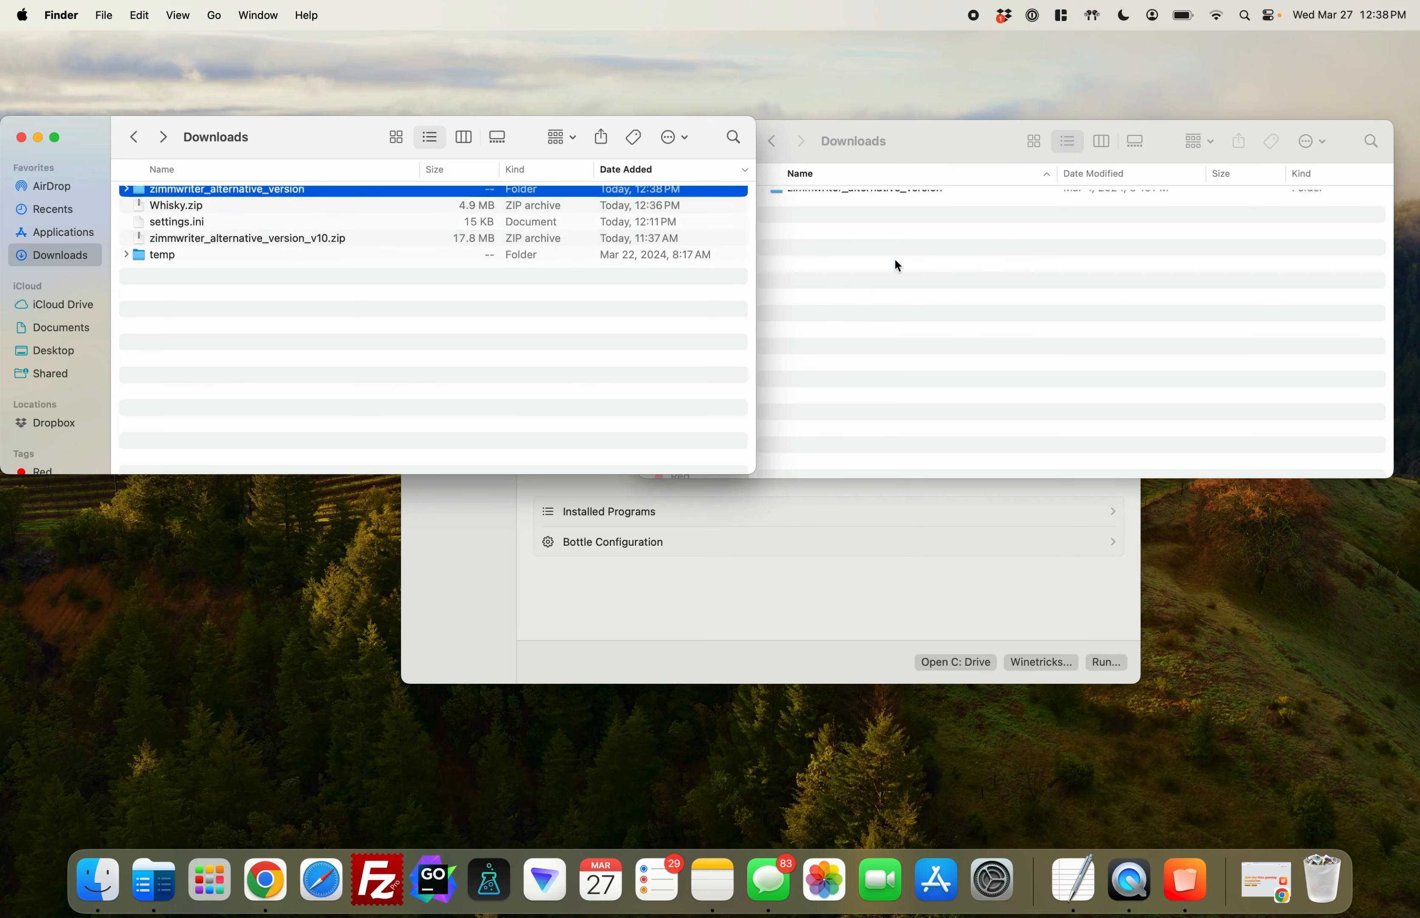
pyautogui.click(907, 198)
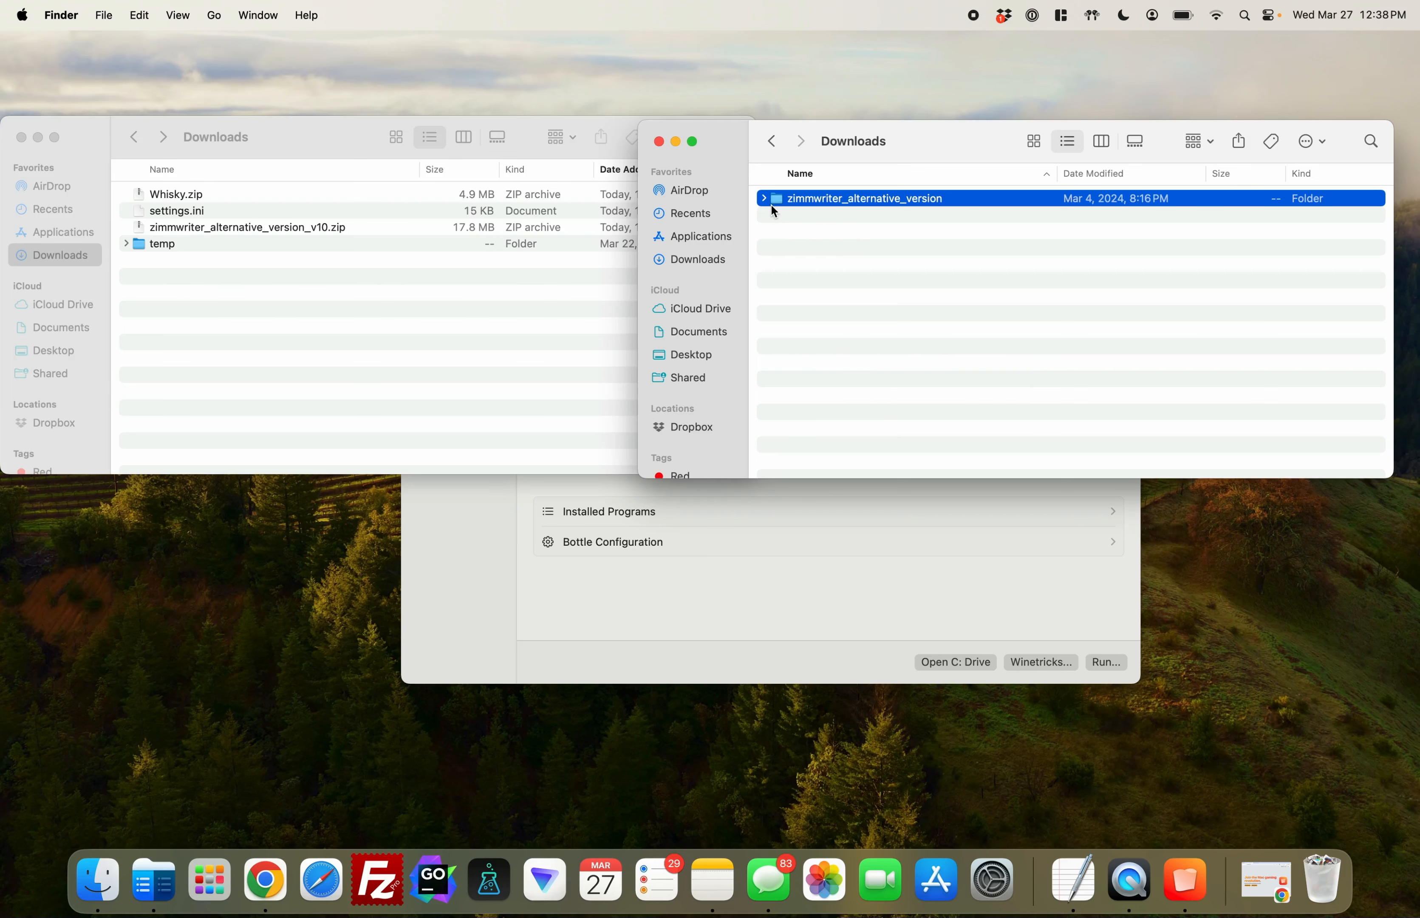
# Start pinning a program named ZimmWriter in the ZimmWriter bottle and browse for its program path
pyautogui.click(780, 603)
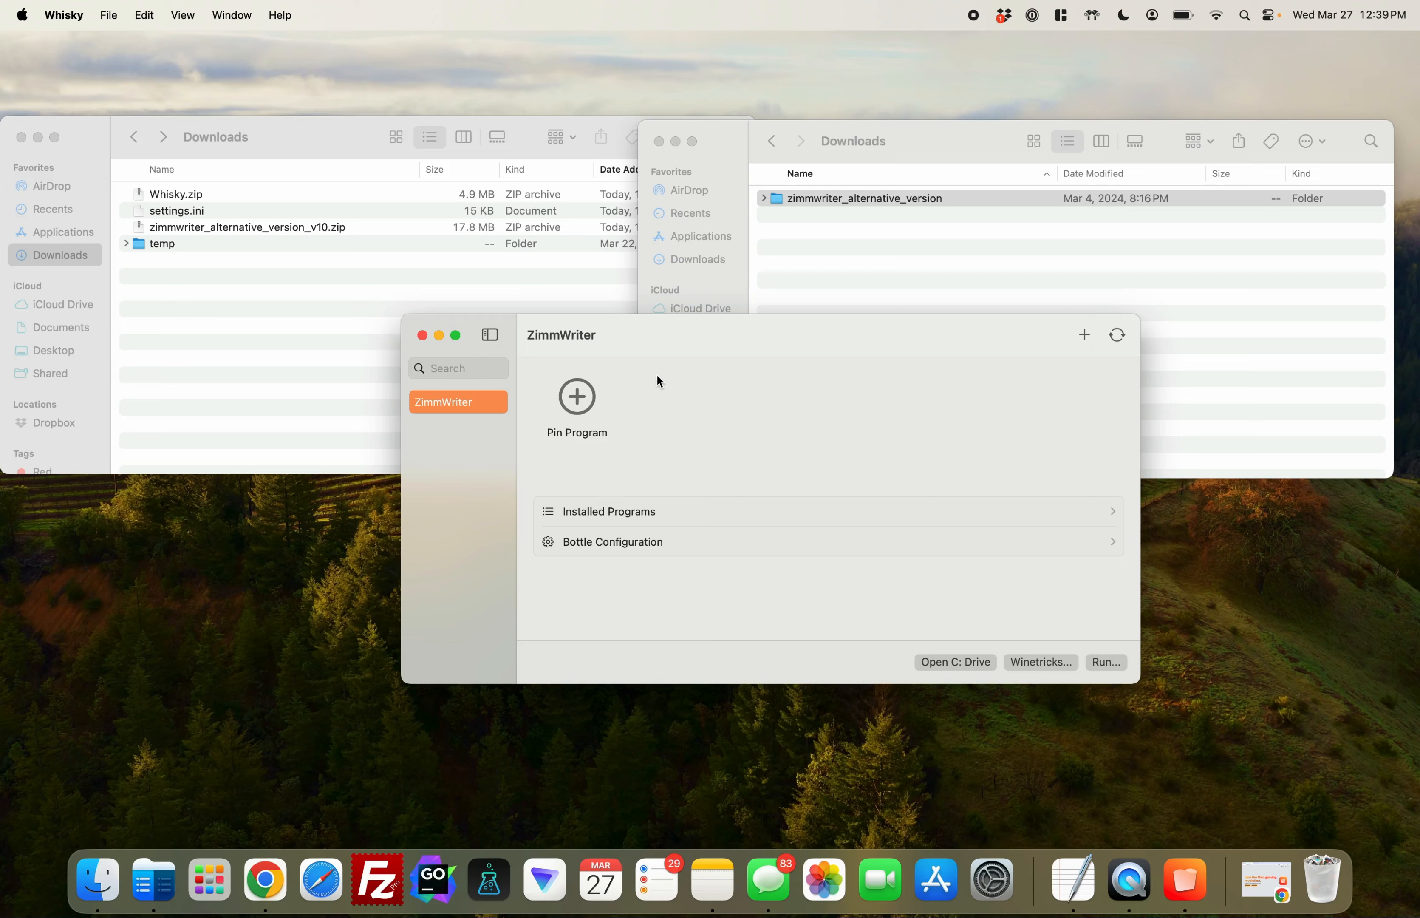
pyautogui.click(1152, 310)
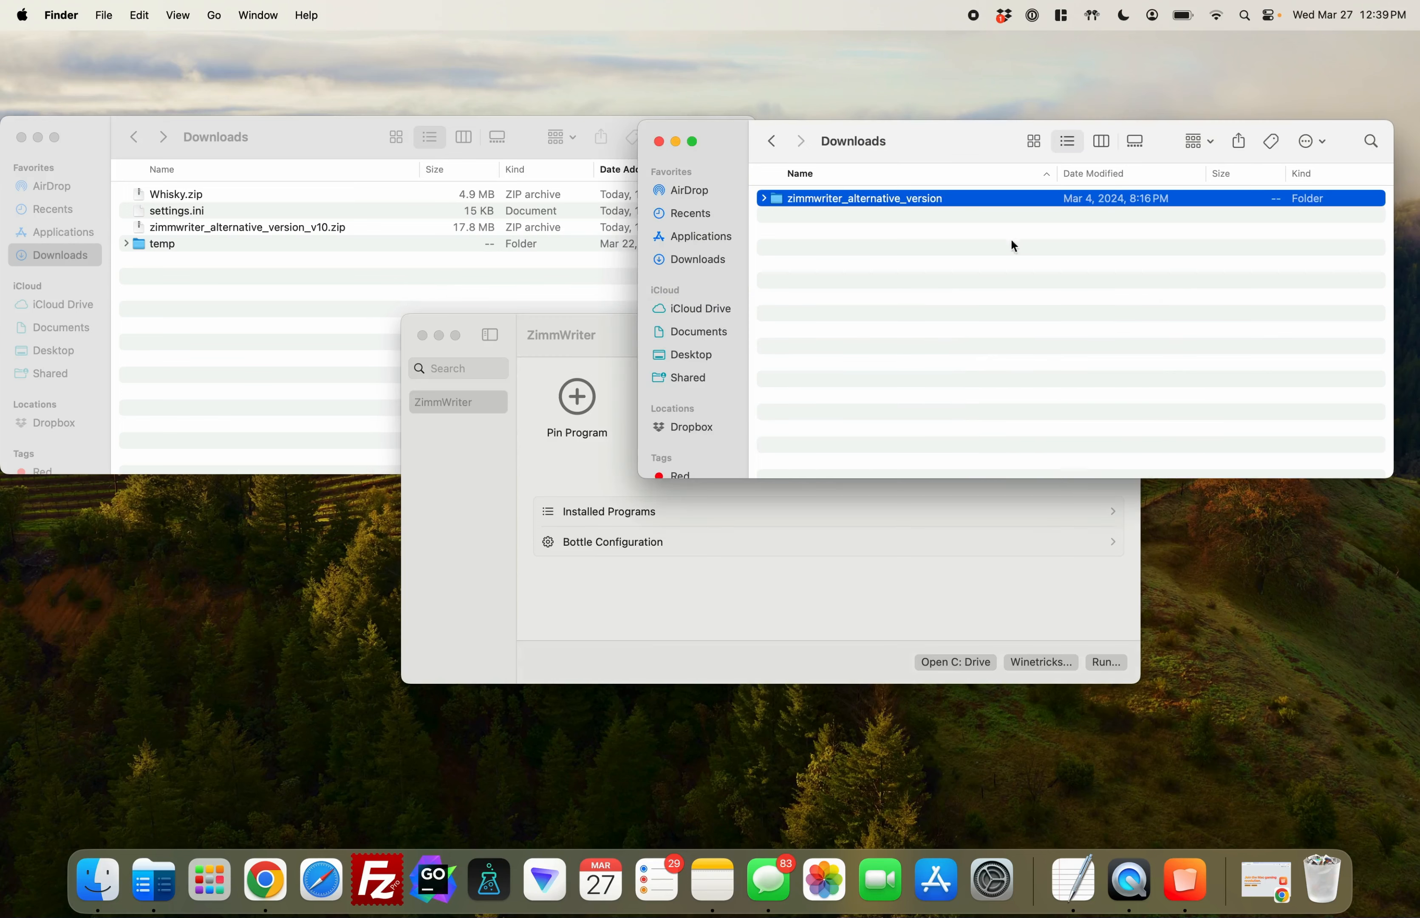
pyautogui.click(900, 574)
pyautogui.click(579, 398)
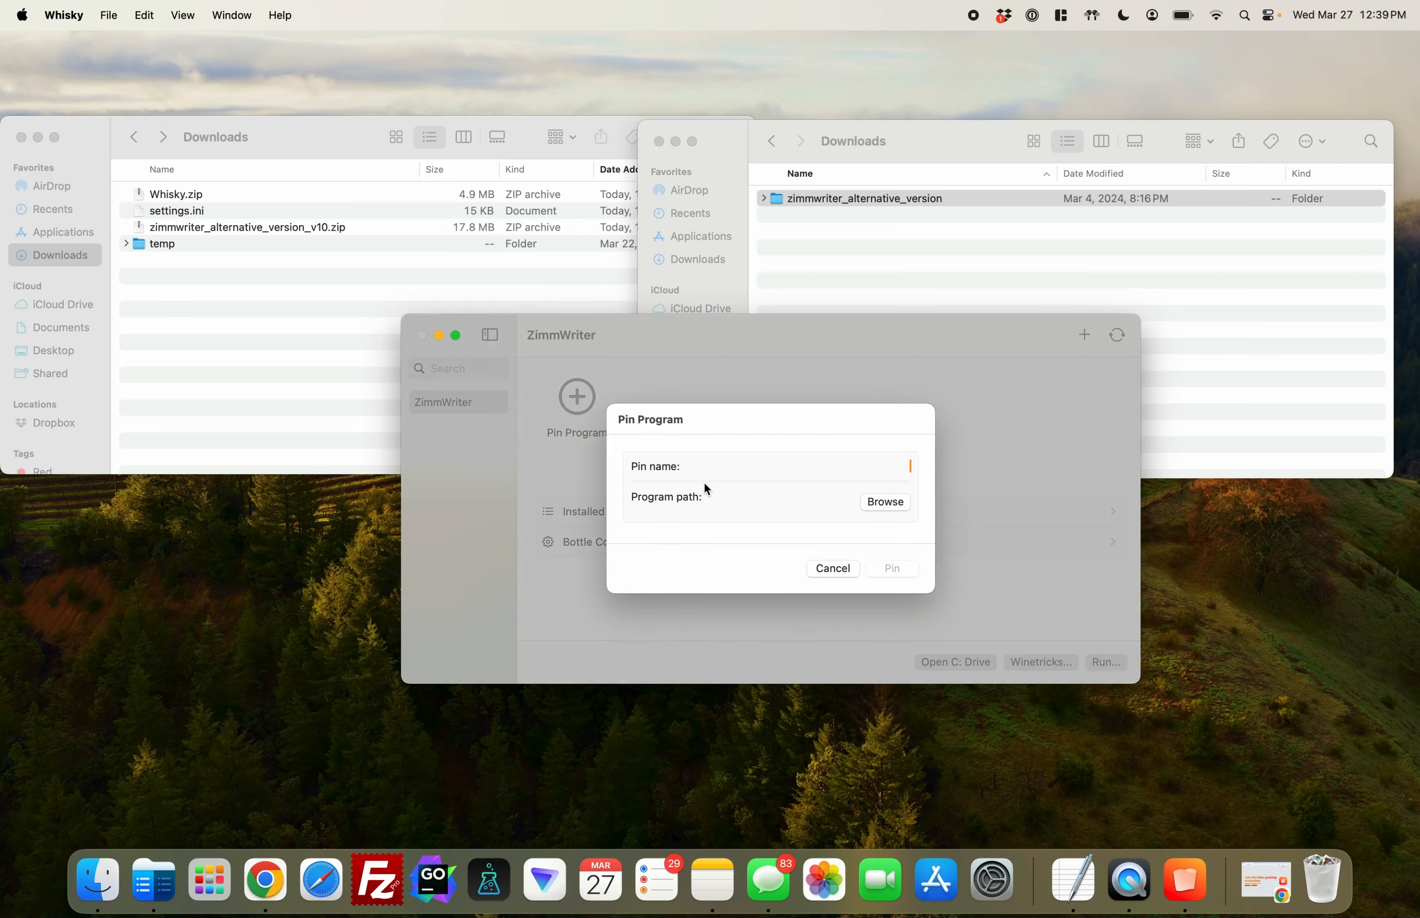
pyautogui.write('ZimmWriter')
pyautogui.click(885, 502)
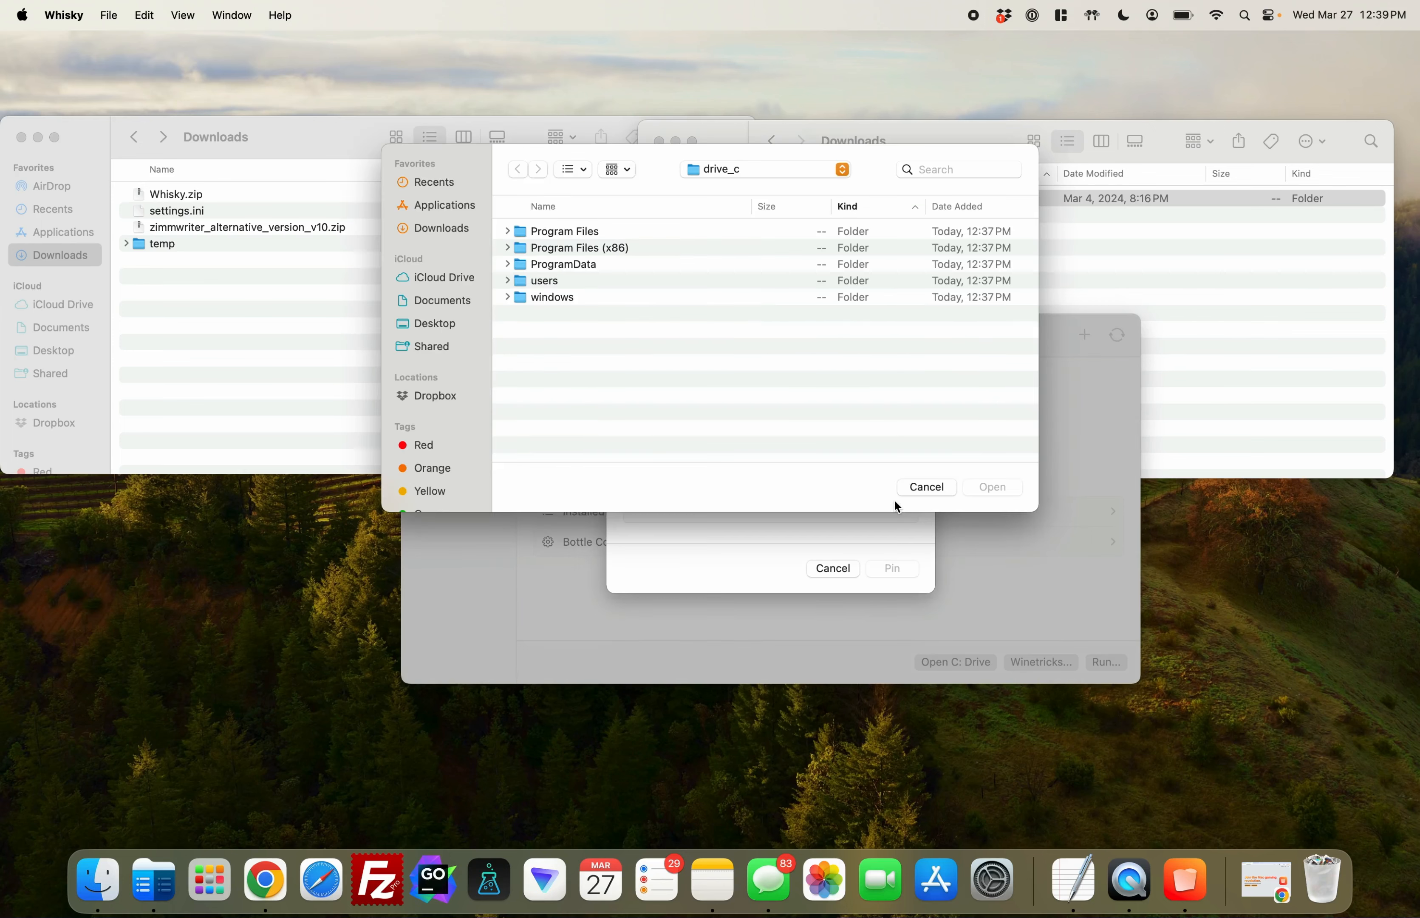
# Pin zimmwriter.exe from users, crossover, Downloads, zimmwriter_alternative_version on the bottle's drive and refresh the bottle
pyautogui.doubleClick(549, 280)
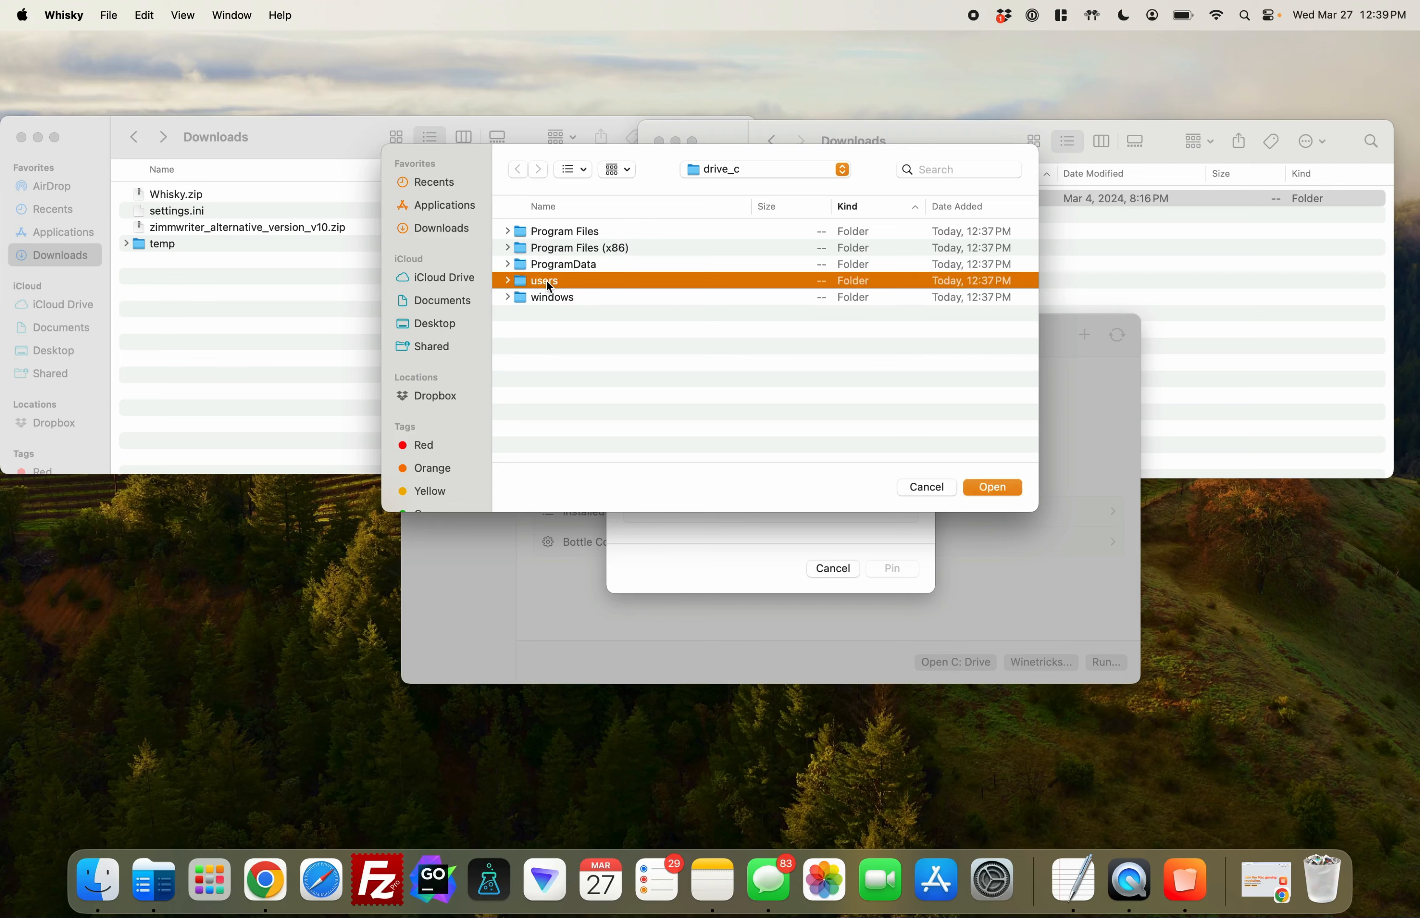
pyautogui.doubleClick(579, 230)
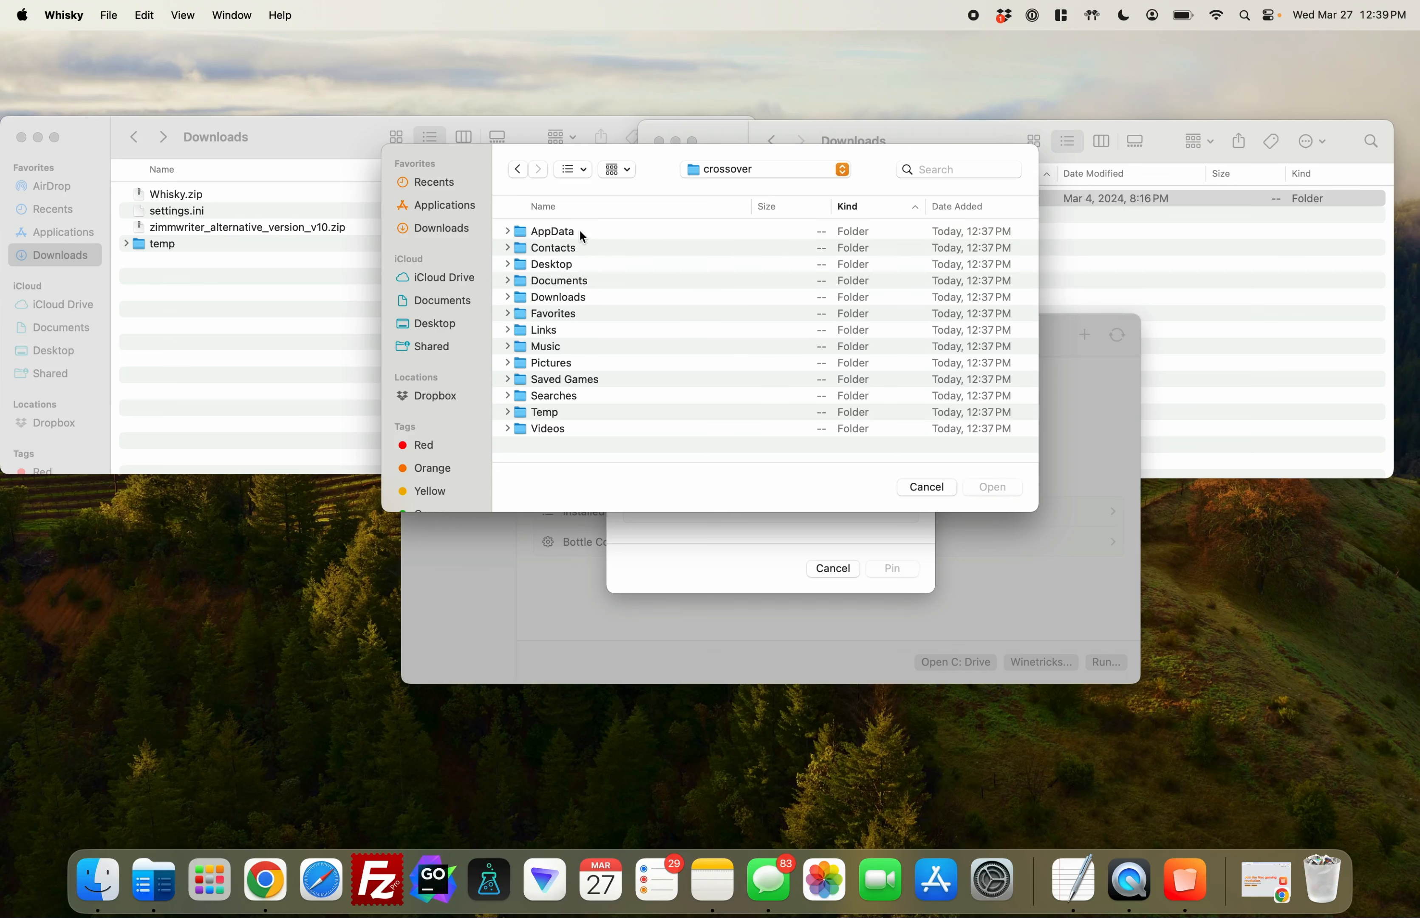
pyautogui.doubleClick(568, 295)
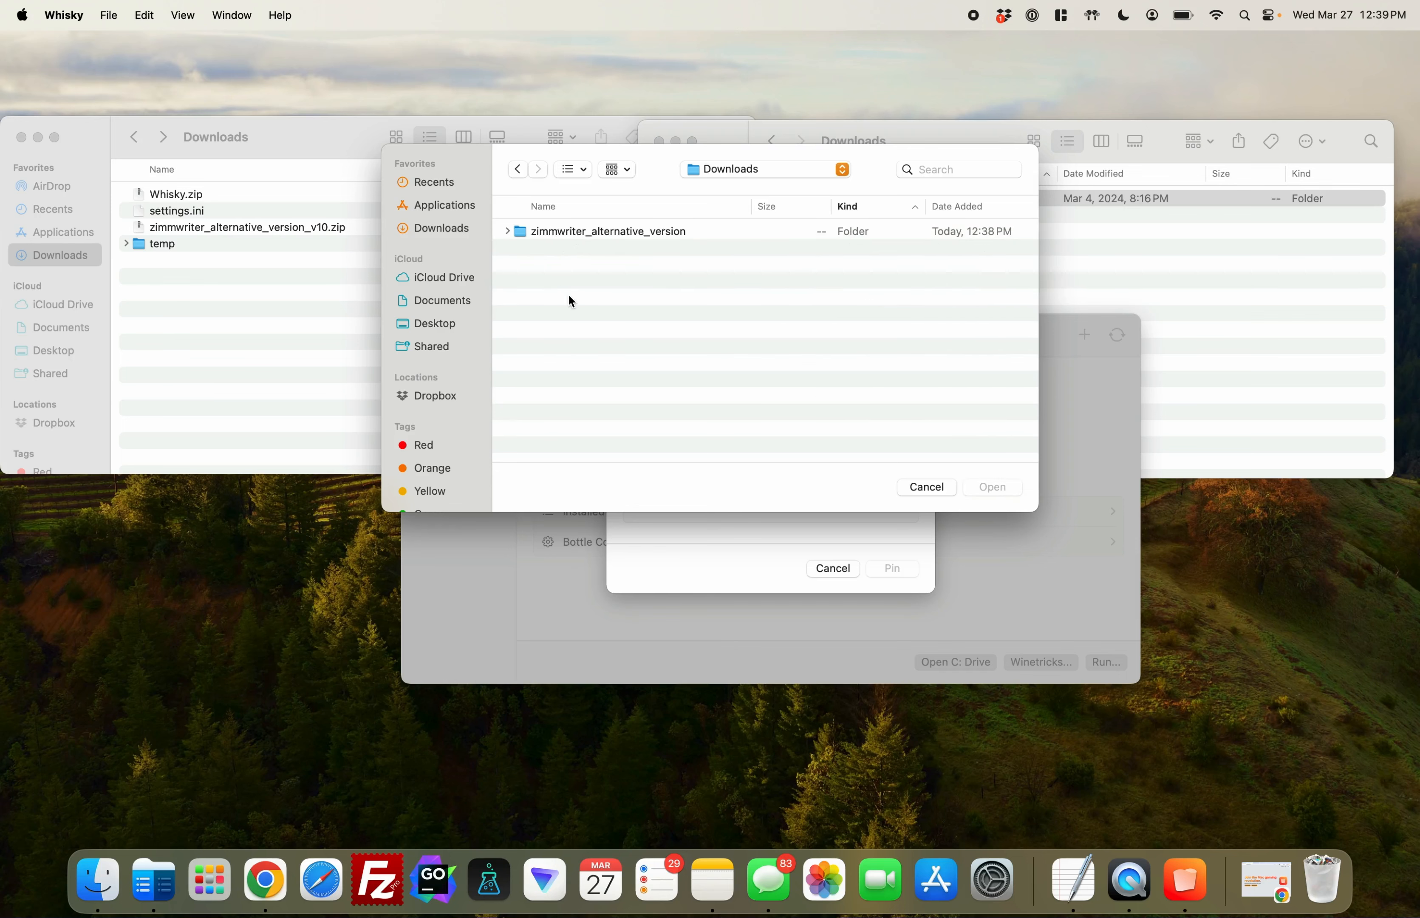
pyautogui.doubleClick(634, 230)
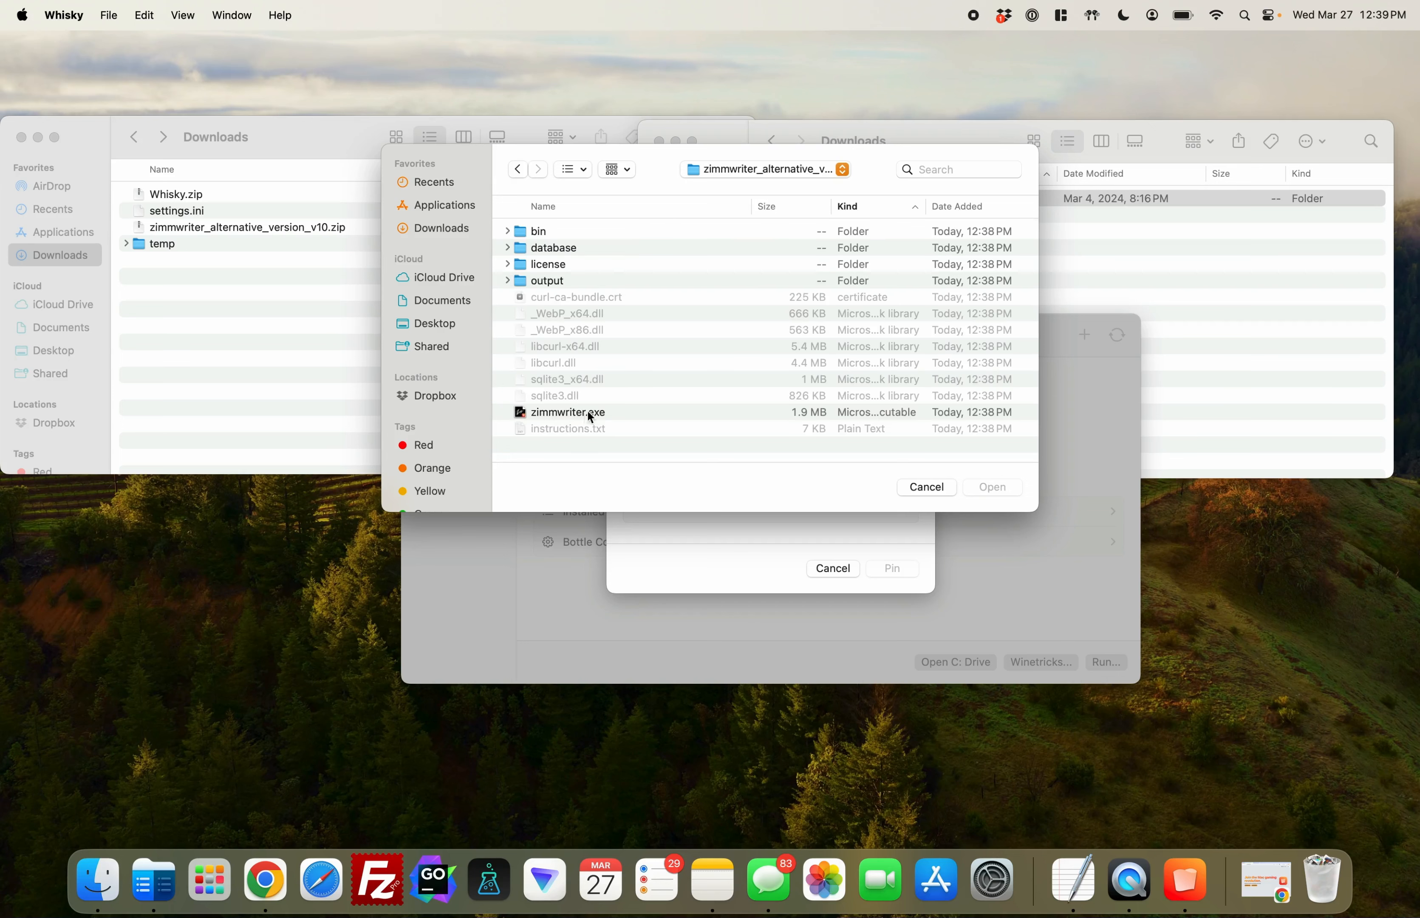
pyautogui.click(576, 412)
pyautogui.doubleClick(586, 413)
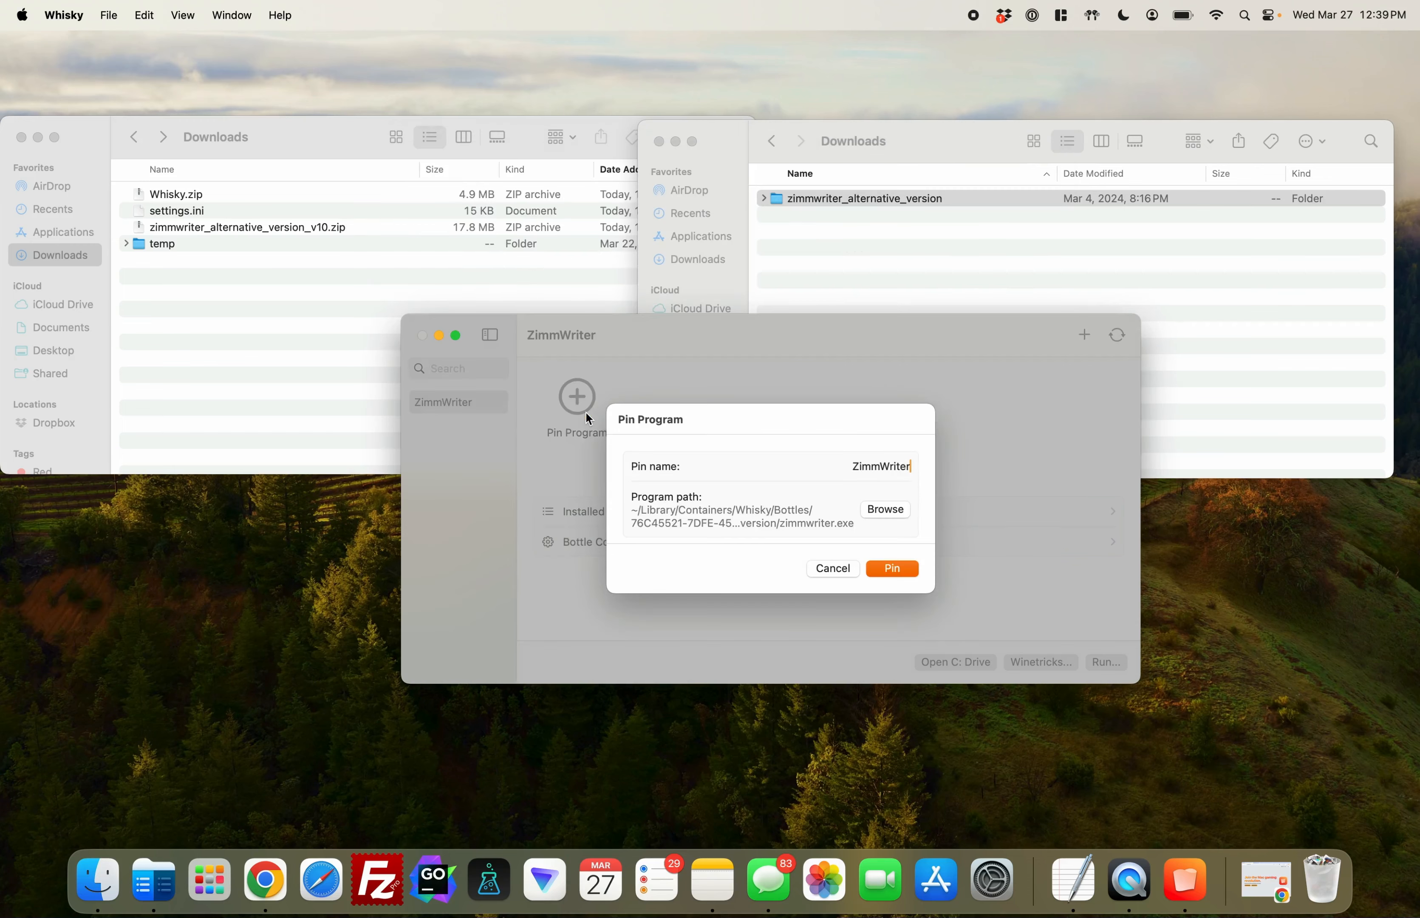
pyautogui.click(897, 568)
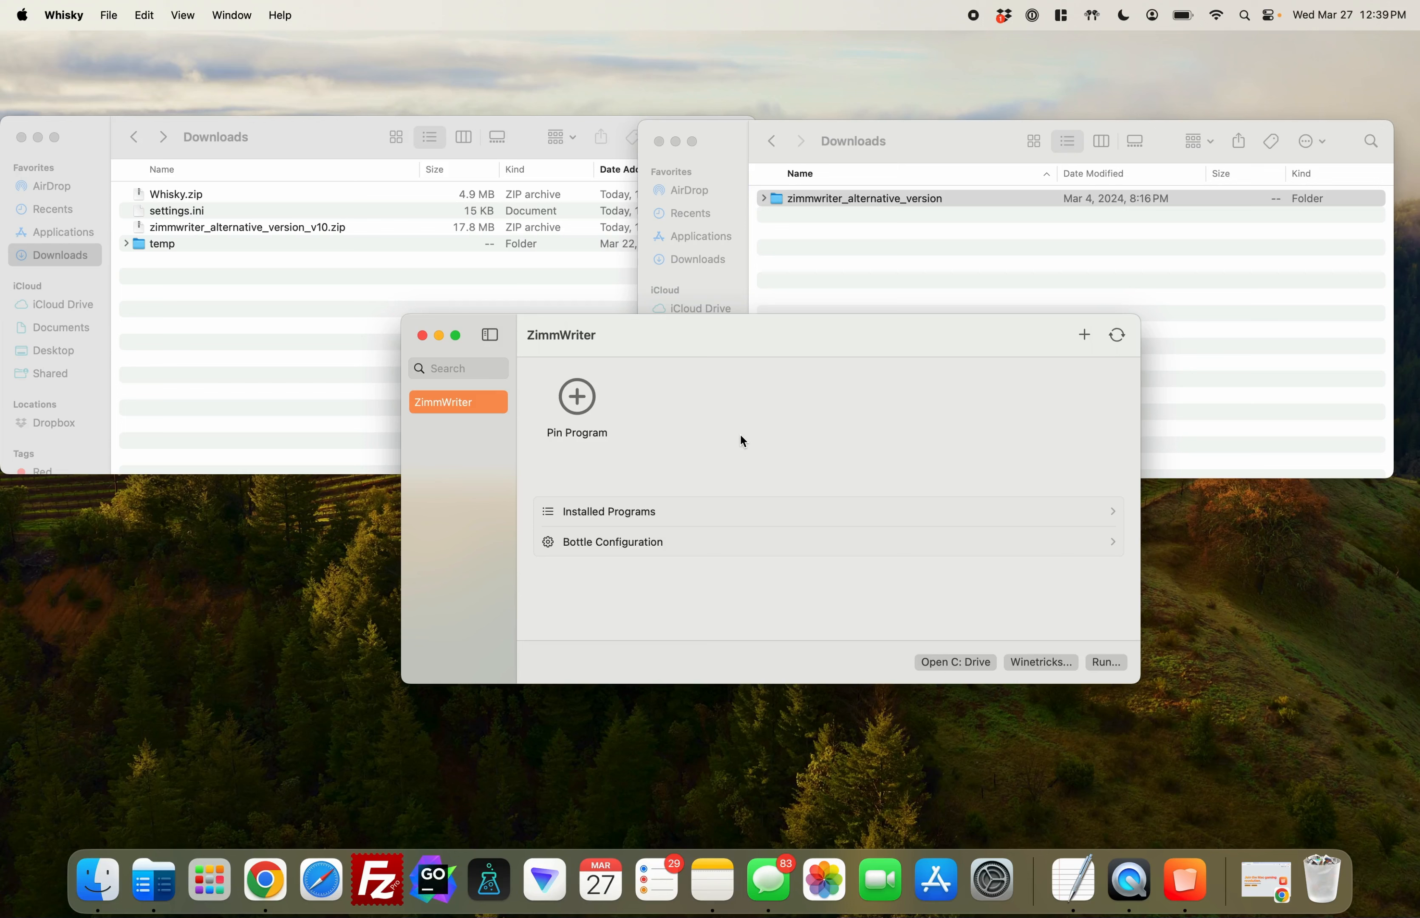
pyautogui.click(1118, 336)
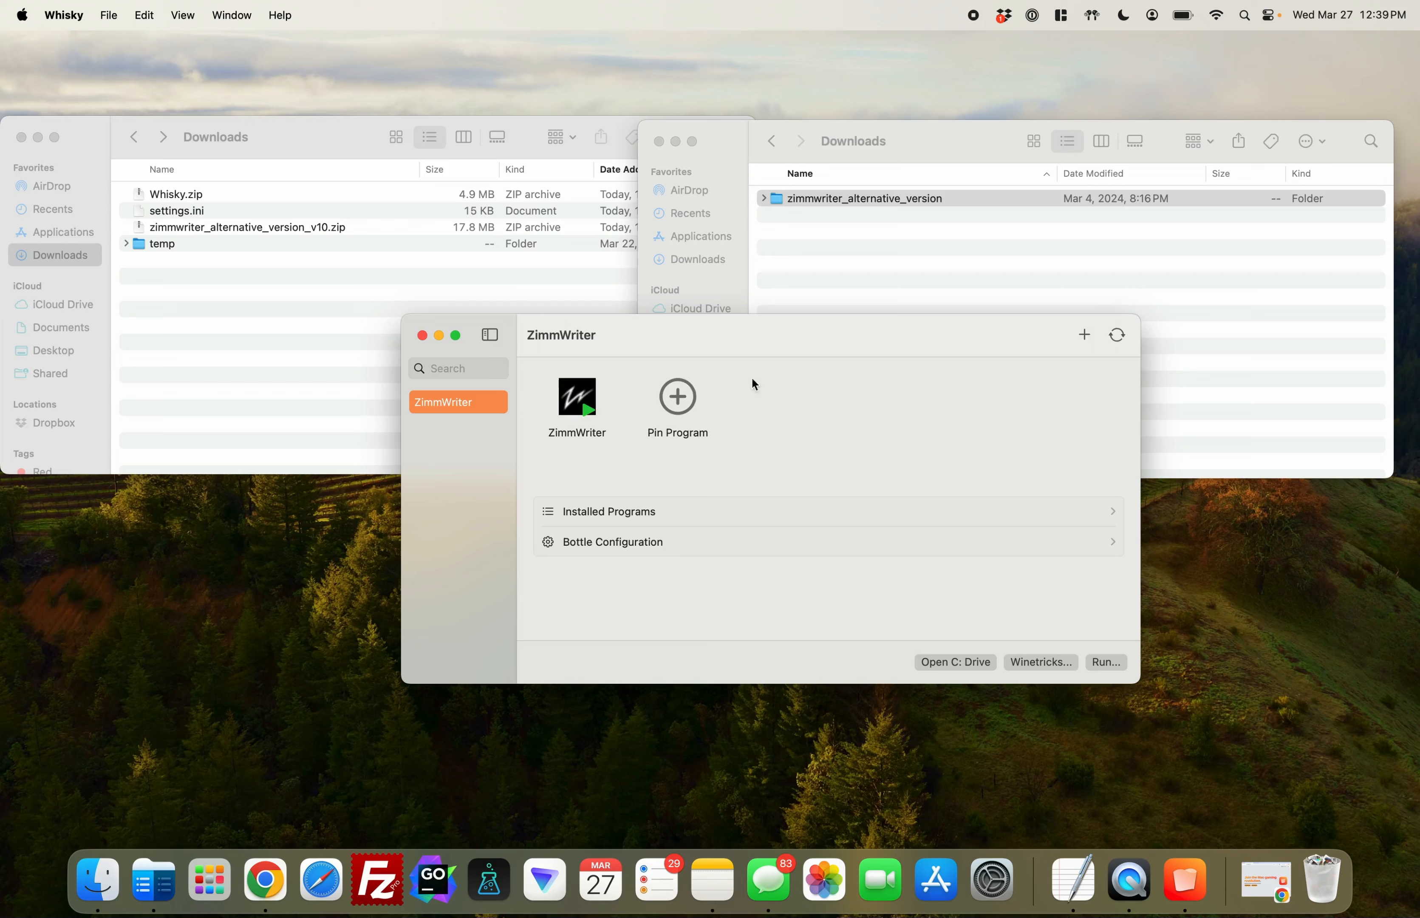
# Launch the pinned ZimmWriter program, acknowledge its initialization notice and cancel the OpenAI API key entry
pyautogui.click(585, 408)
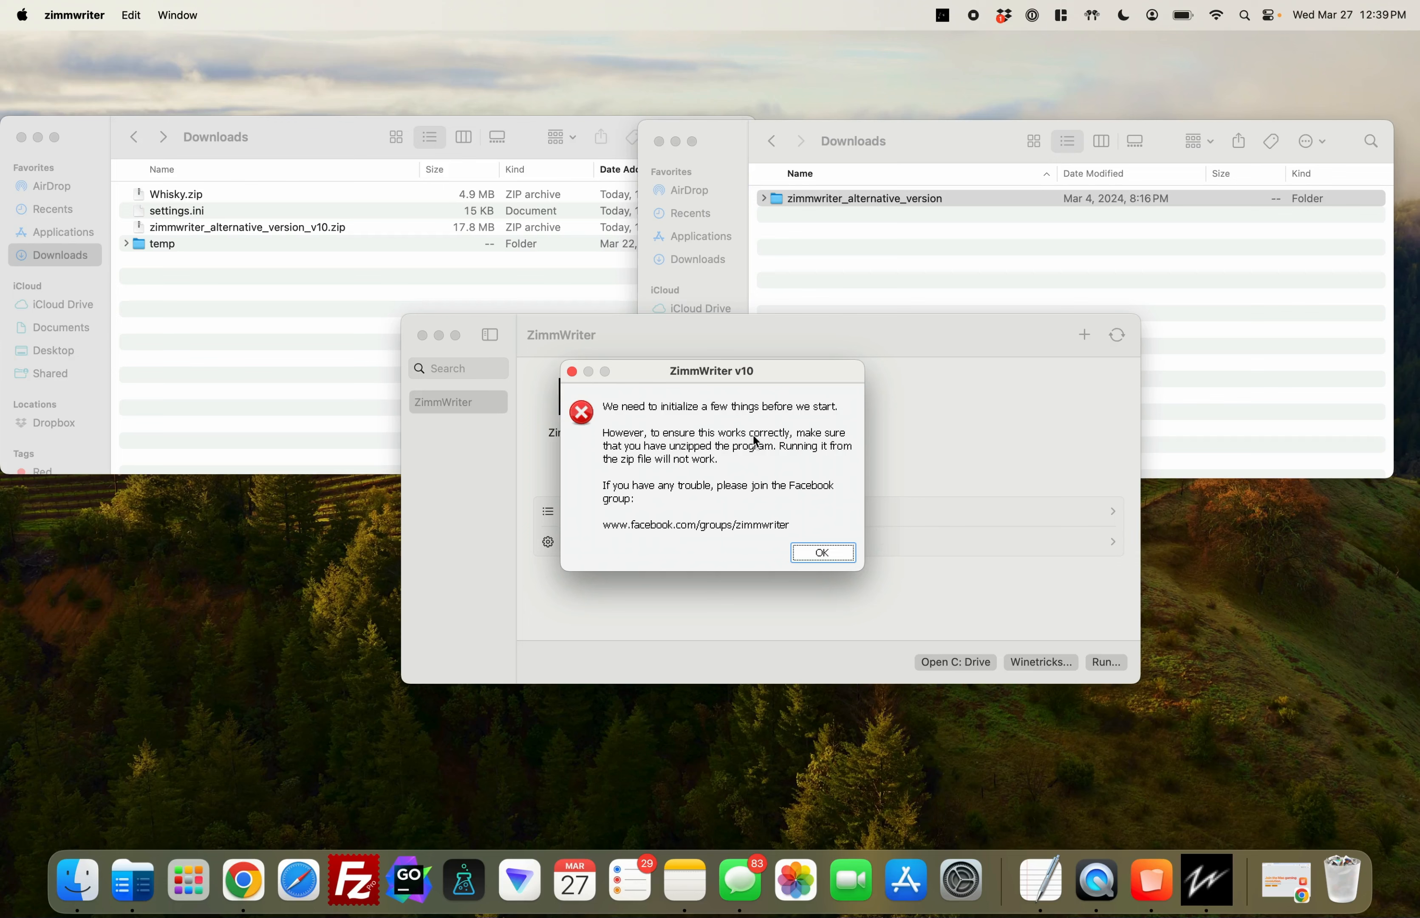
pyautogui.click(834, 554)
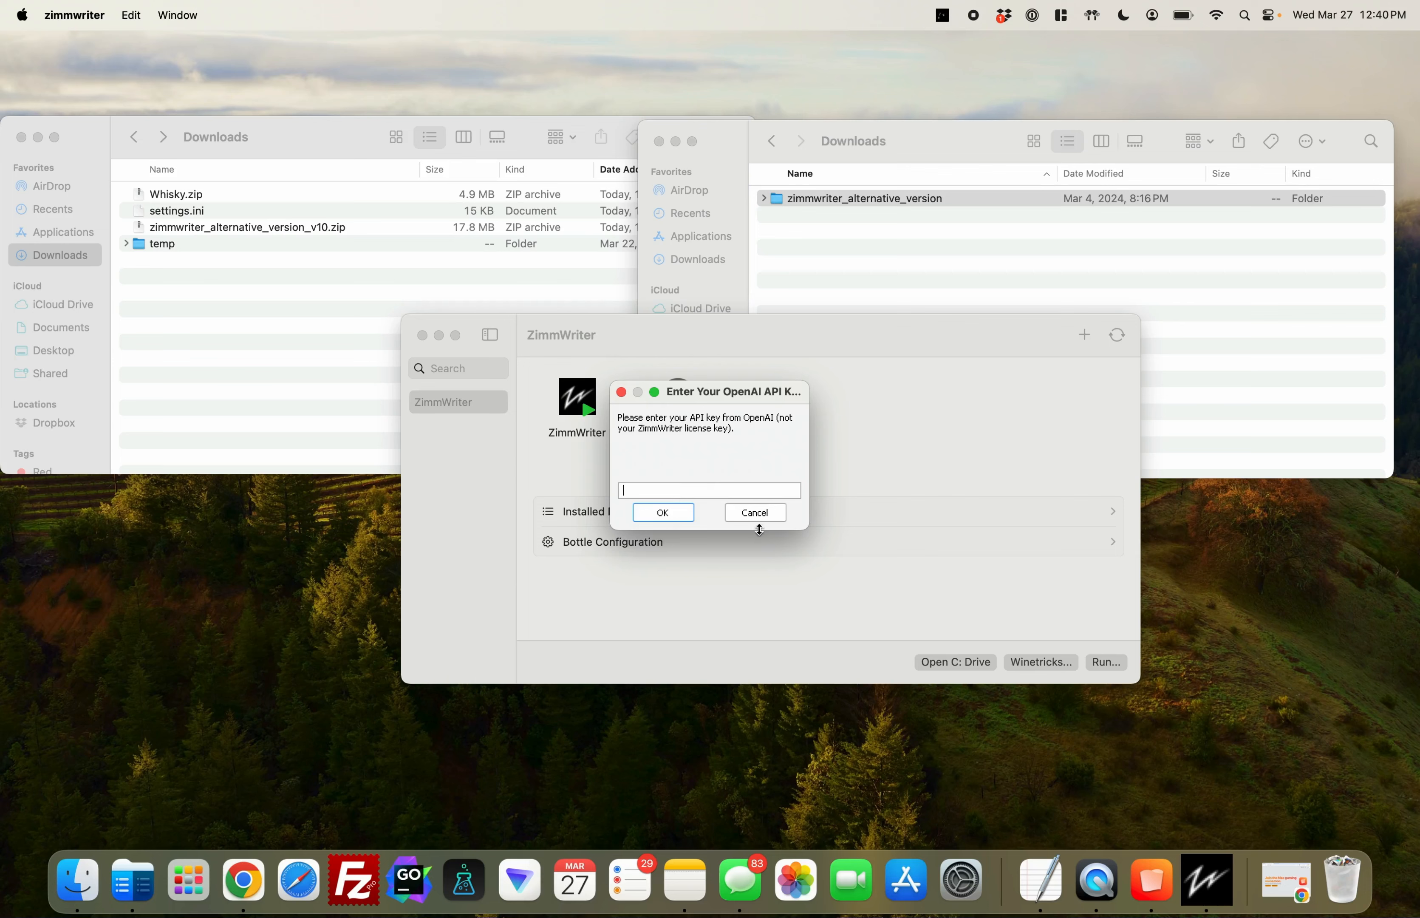
pyautogui.click(773, 512)
pyautogui.click(674, 499)
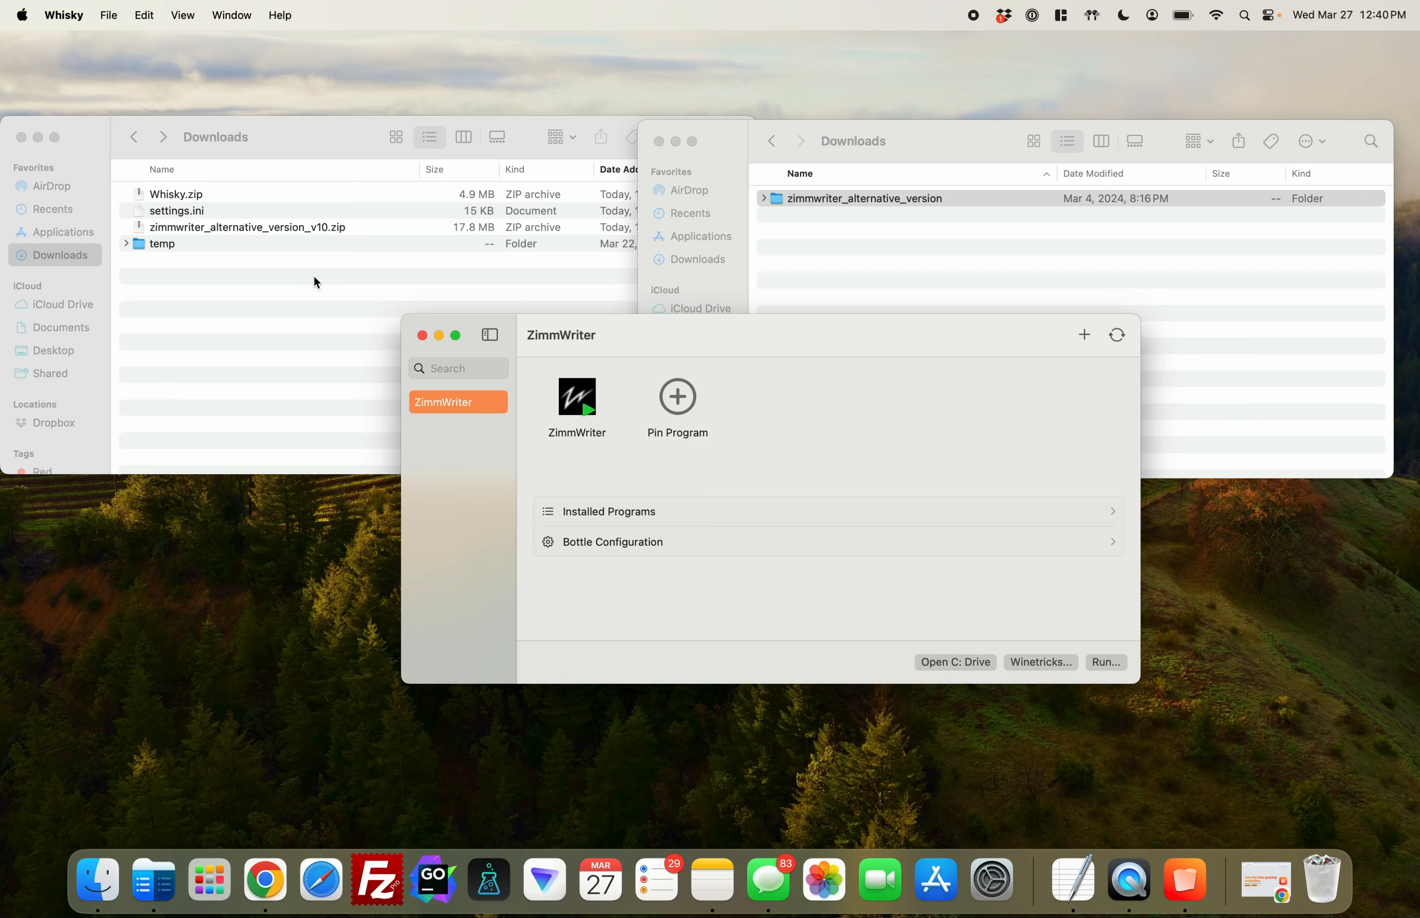
# Close the bottle's Downloads window and reopen the ZimmWriter bottle's C: drive beside the Mac Downloads window
pyautogui.click(272, 282)
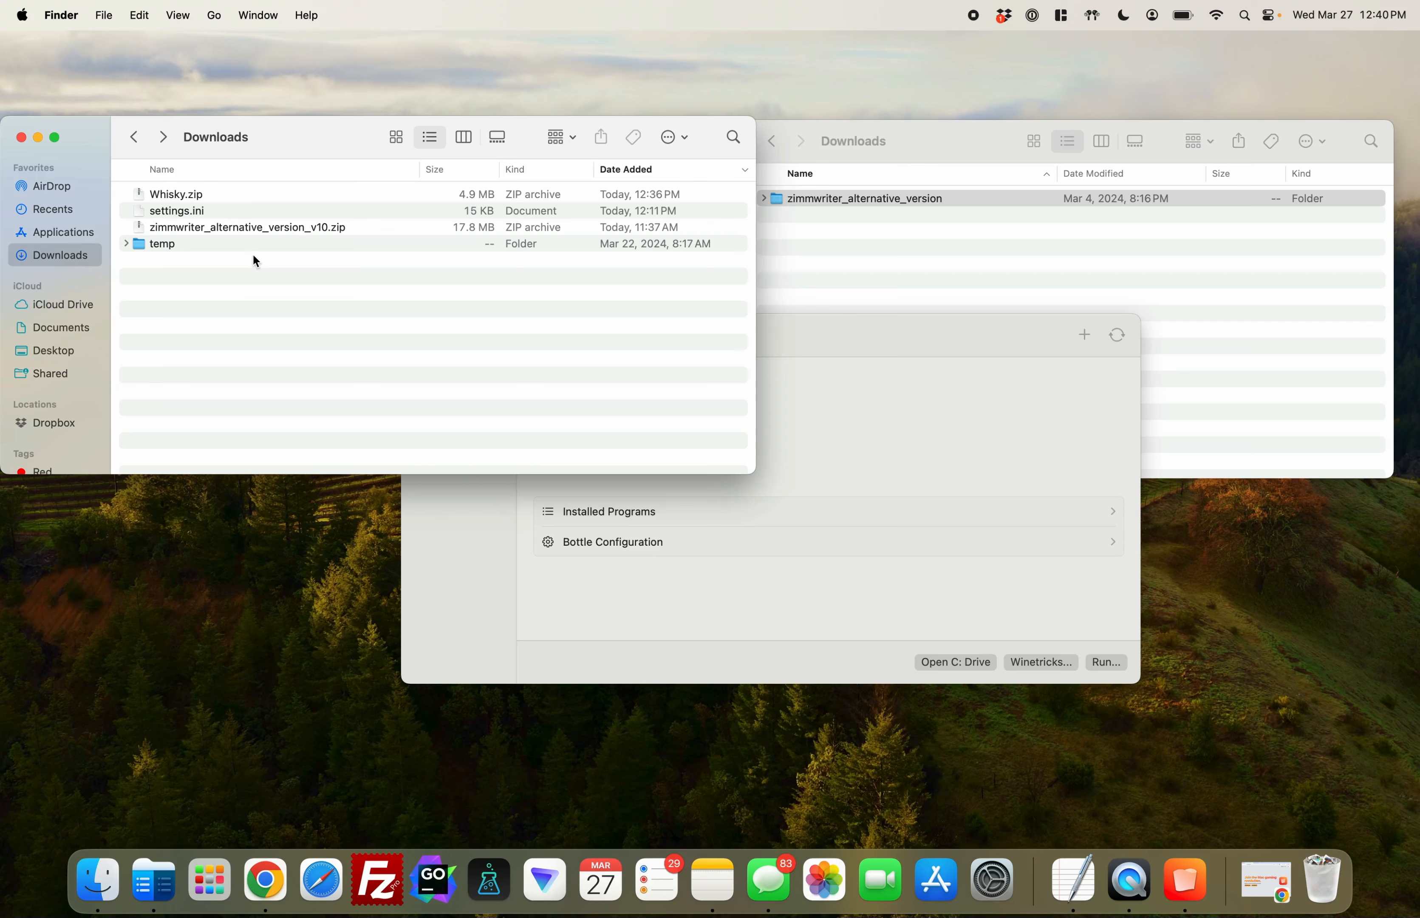
pyautogui.click(205, 213)
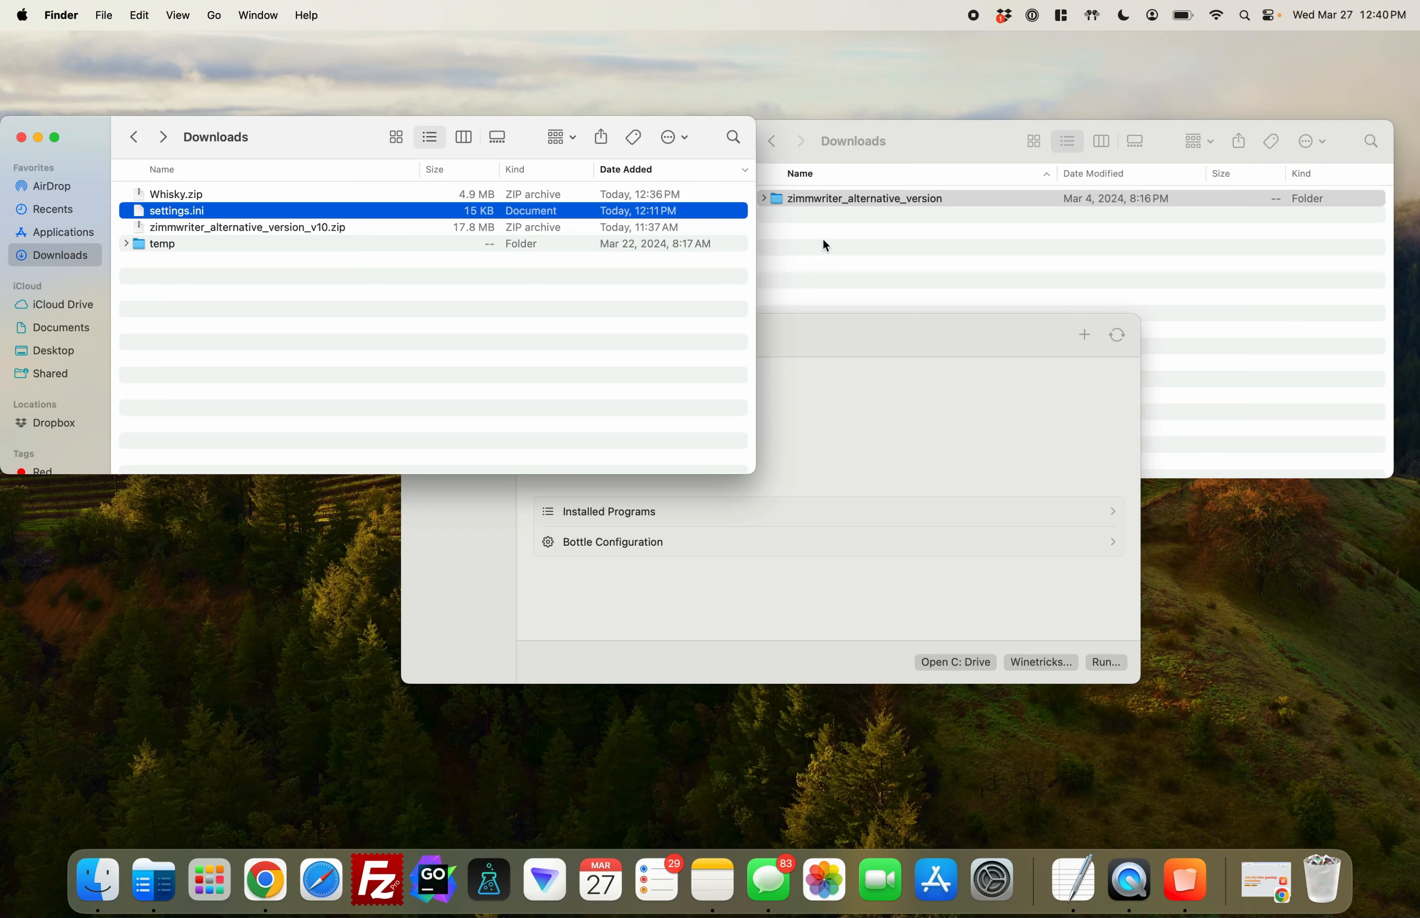
pyautogui.click(809, 203)
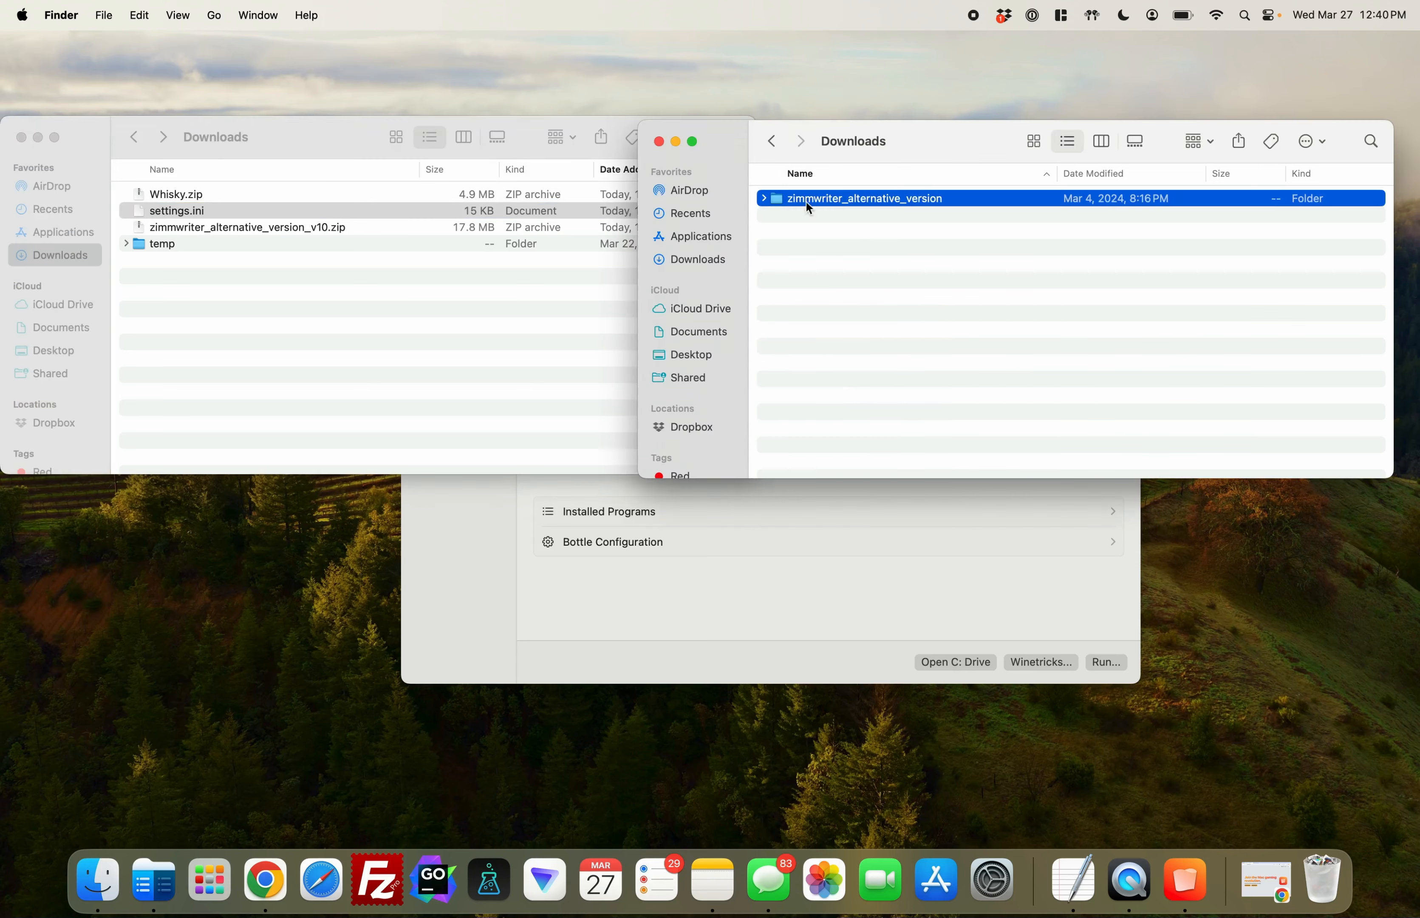
pyautogui.click(657, 143)
pyautogui.click(942, 586)
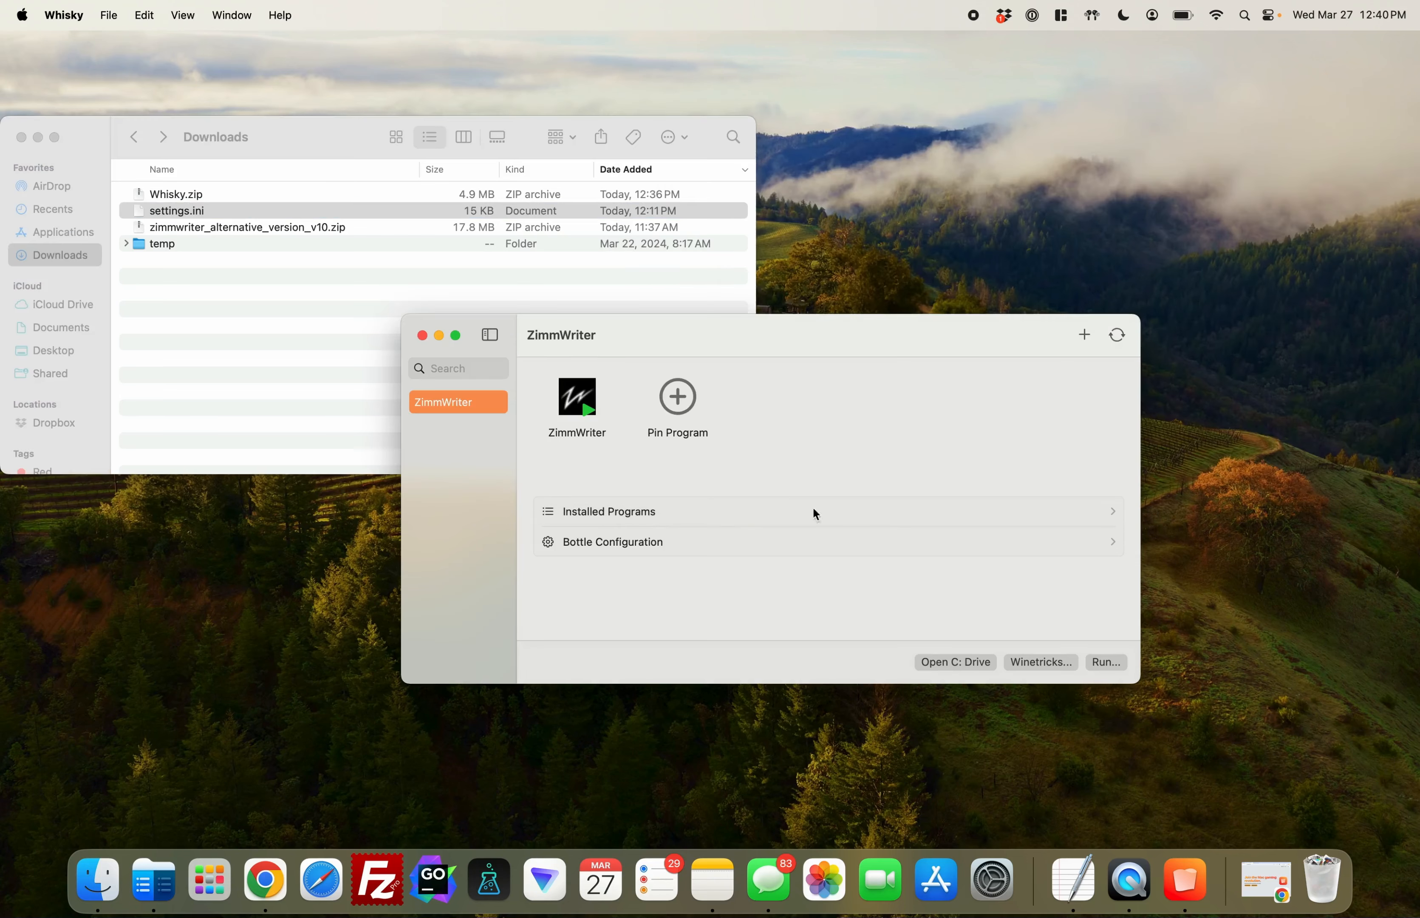
pyautogui.click(957, 665)
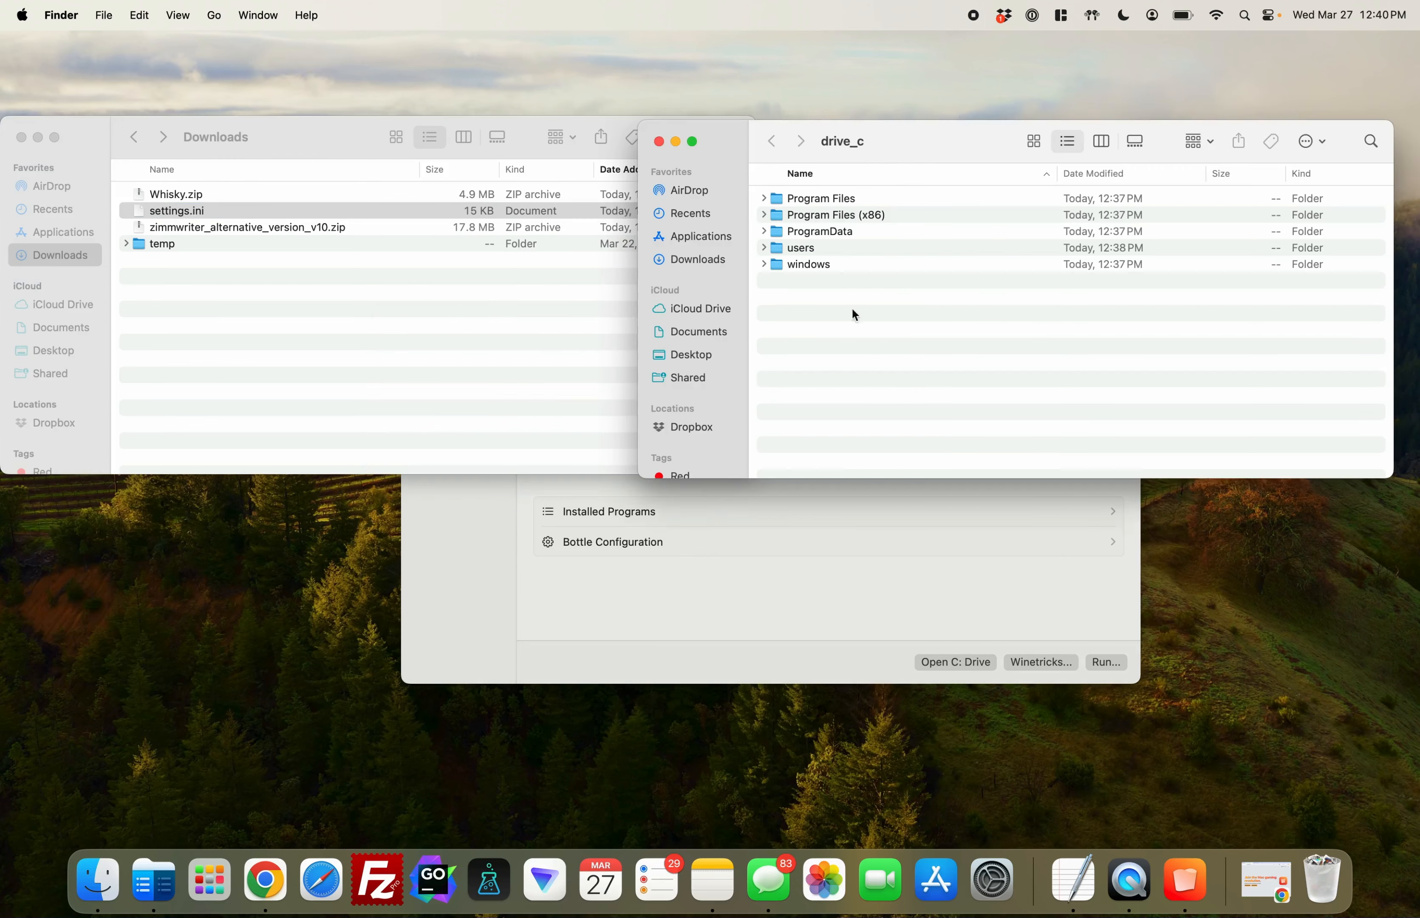
# Navigate in drive_c through users, crossover and Downloads into the zimmwriter_alternative_version folder
pyautogui.doubleClick(806, 253)
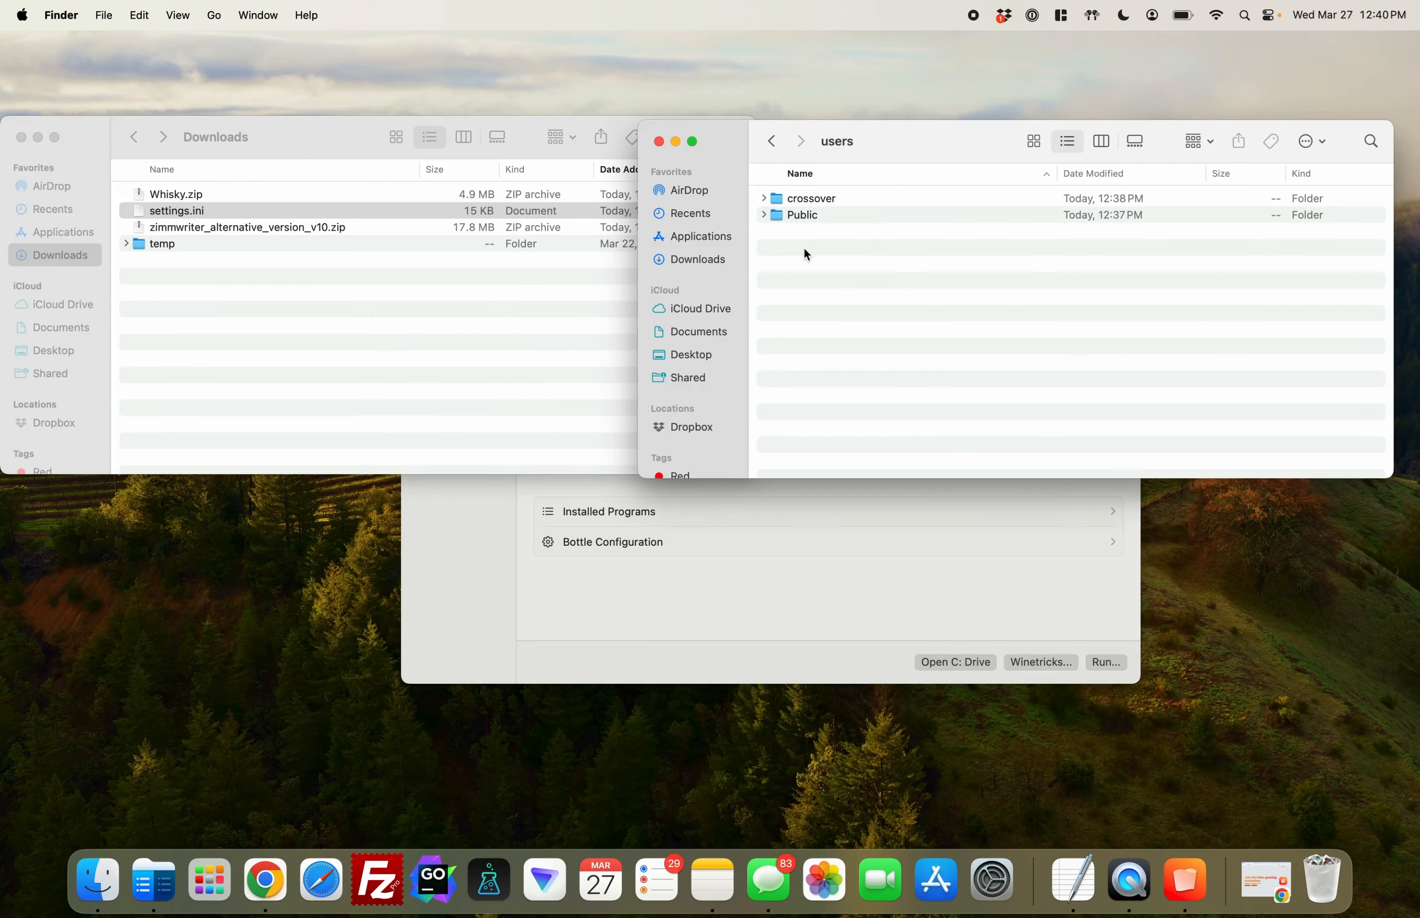
pyautogui.doubleClick(833, 200)
pyautogui.doubleClick(829, 265)
pyautogui.doubleClick(881, 201)
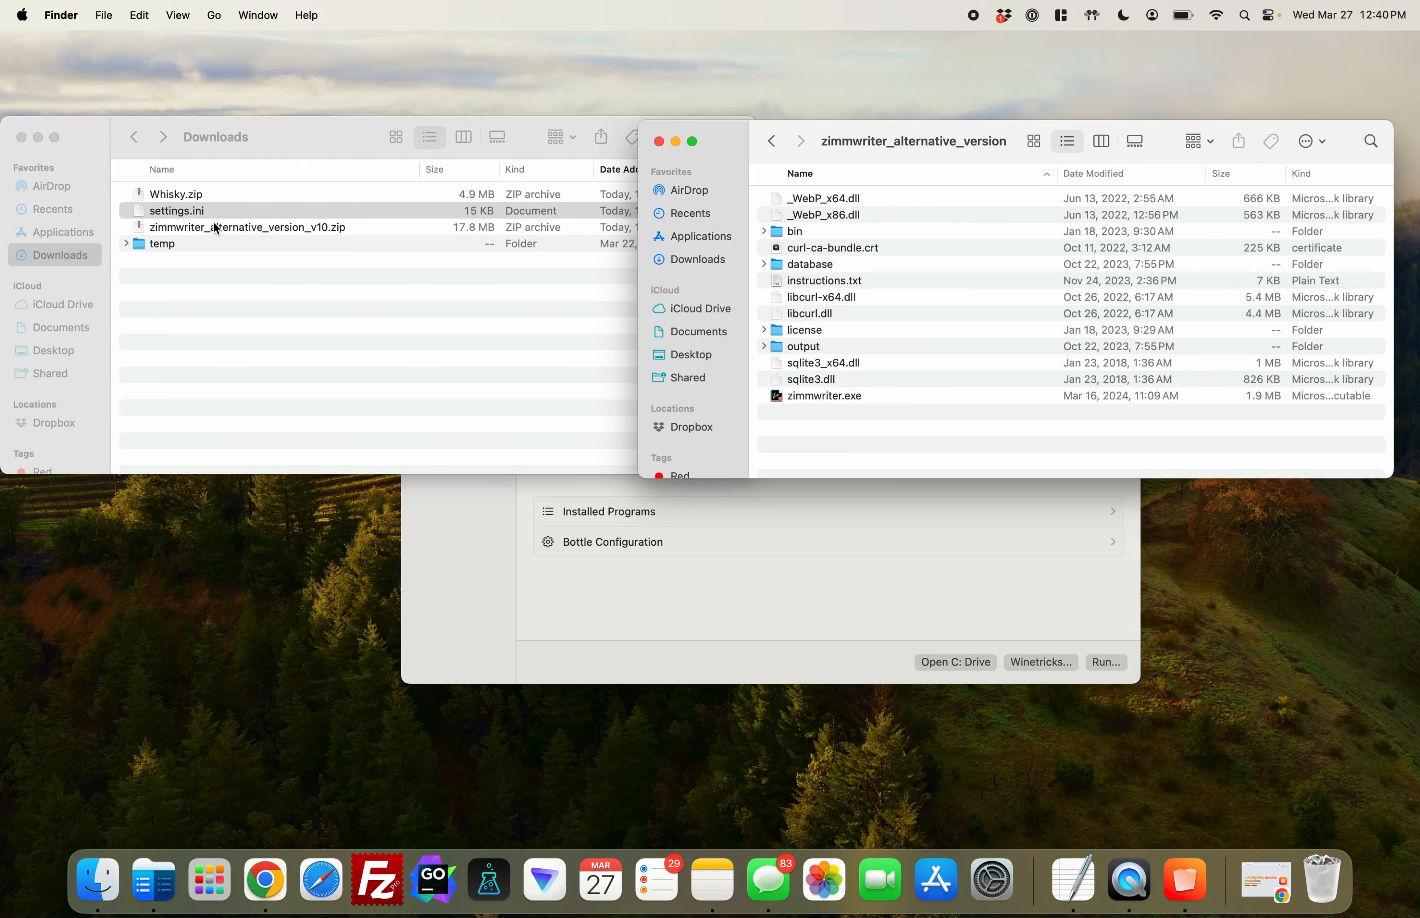
# Try to copy settings.ini from the Mac Downloads folder into the bottle's zimmwriter_alternative_version folder
pyautogui.click(185, 213)
pyautogui.moveTo(179, 214); pyautogui.dragTo(887, 418)
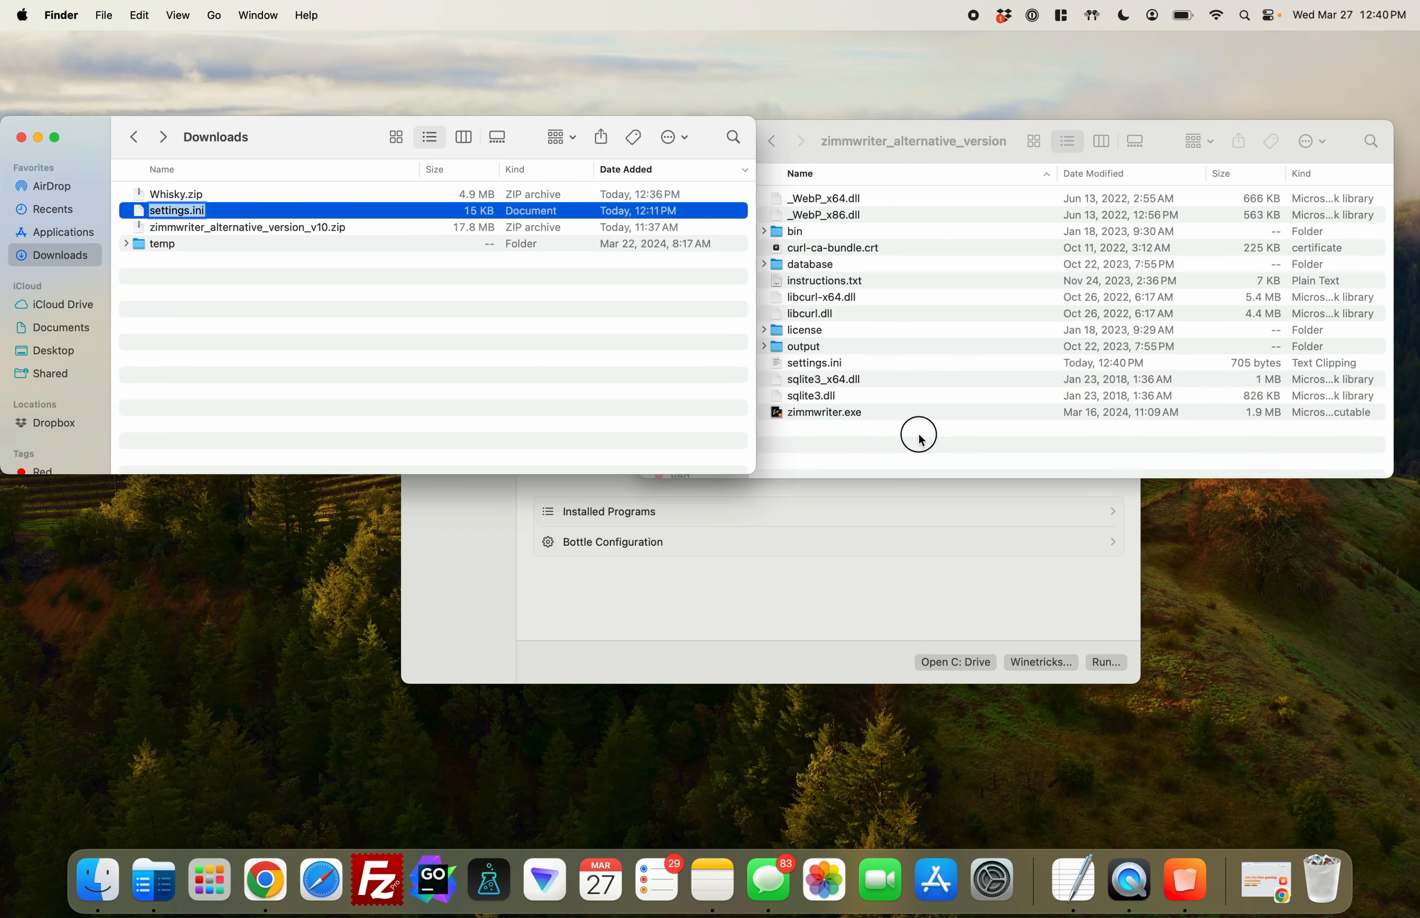
pyautogui.click(919, 438)
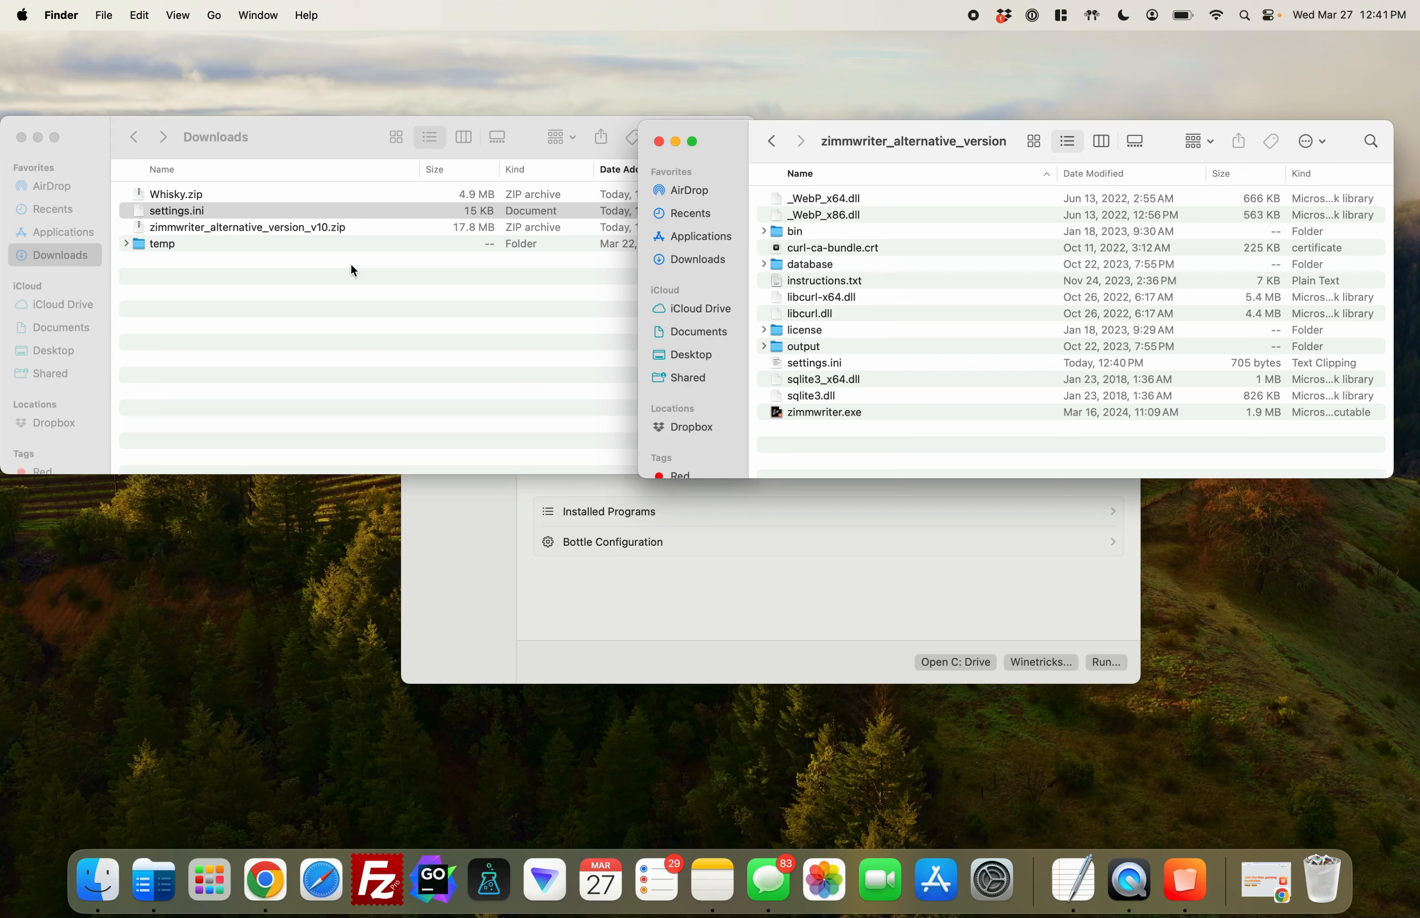
# Close both Finder folder windows and quit Whisky
pyautogui.click(22, 138)
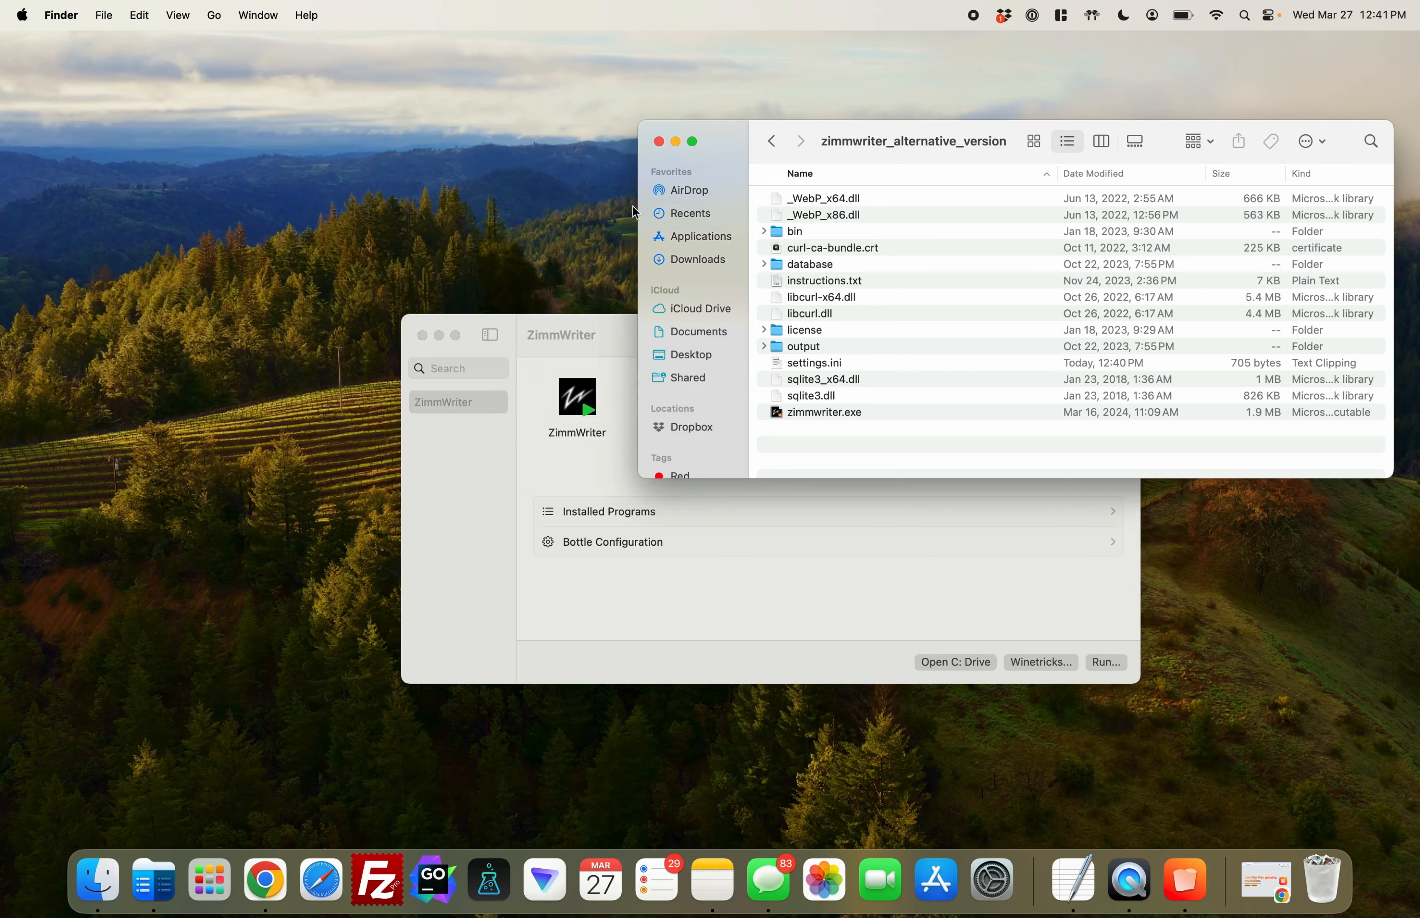
pyautogui.click(658, 141)
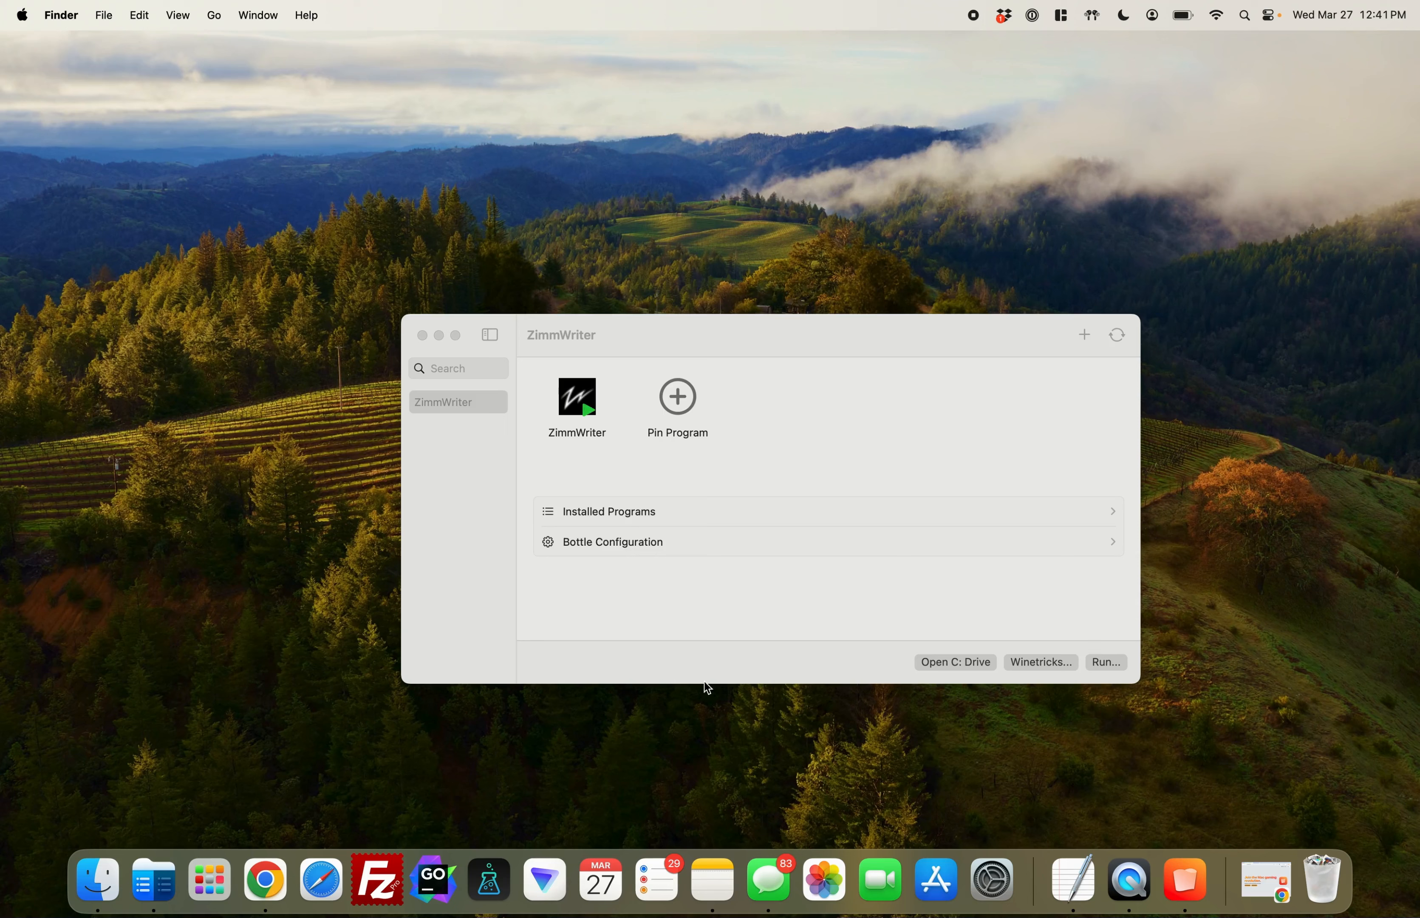
pyautogui.click(714, 601)
pyautogui.click(63, 15)
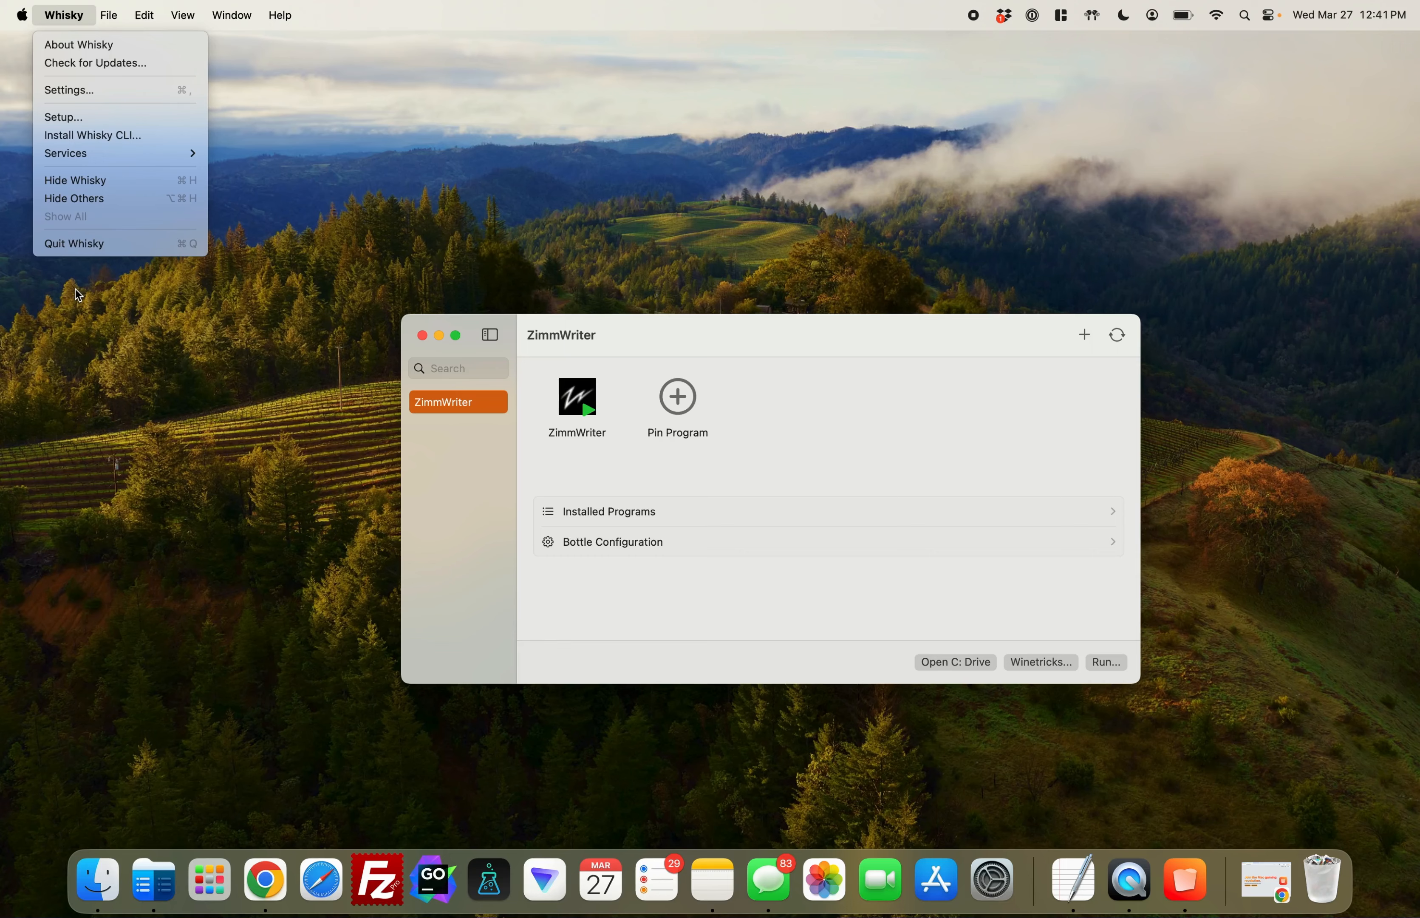
pyautogui.click(111, 246)
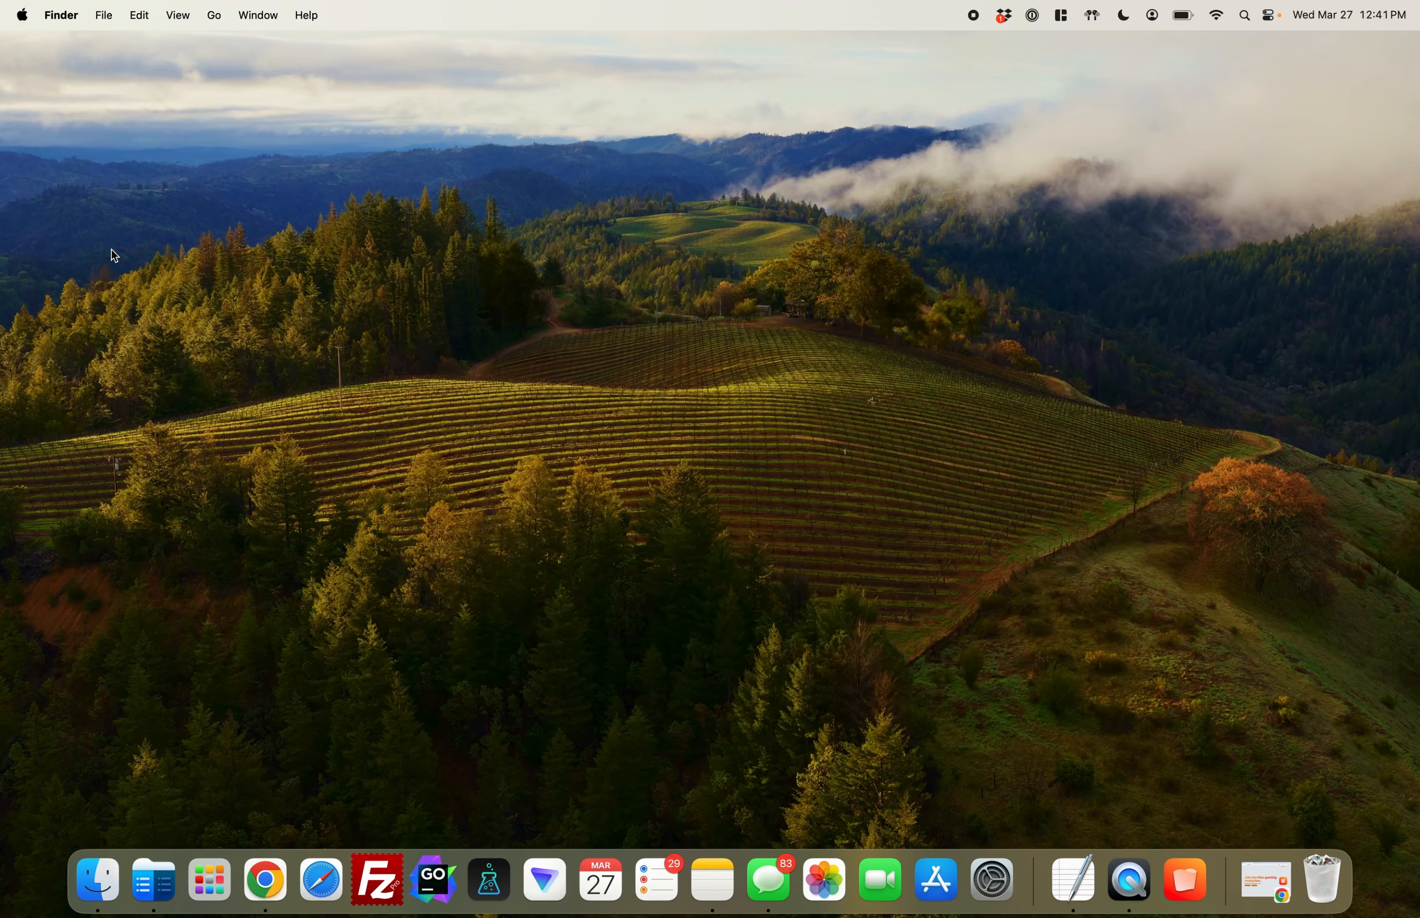
# Reopen Whisky from Launchpad, select the ZimmWriter bottle and launch its pinned ZimmWriter program
pyautogui.click(209, 878)
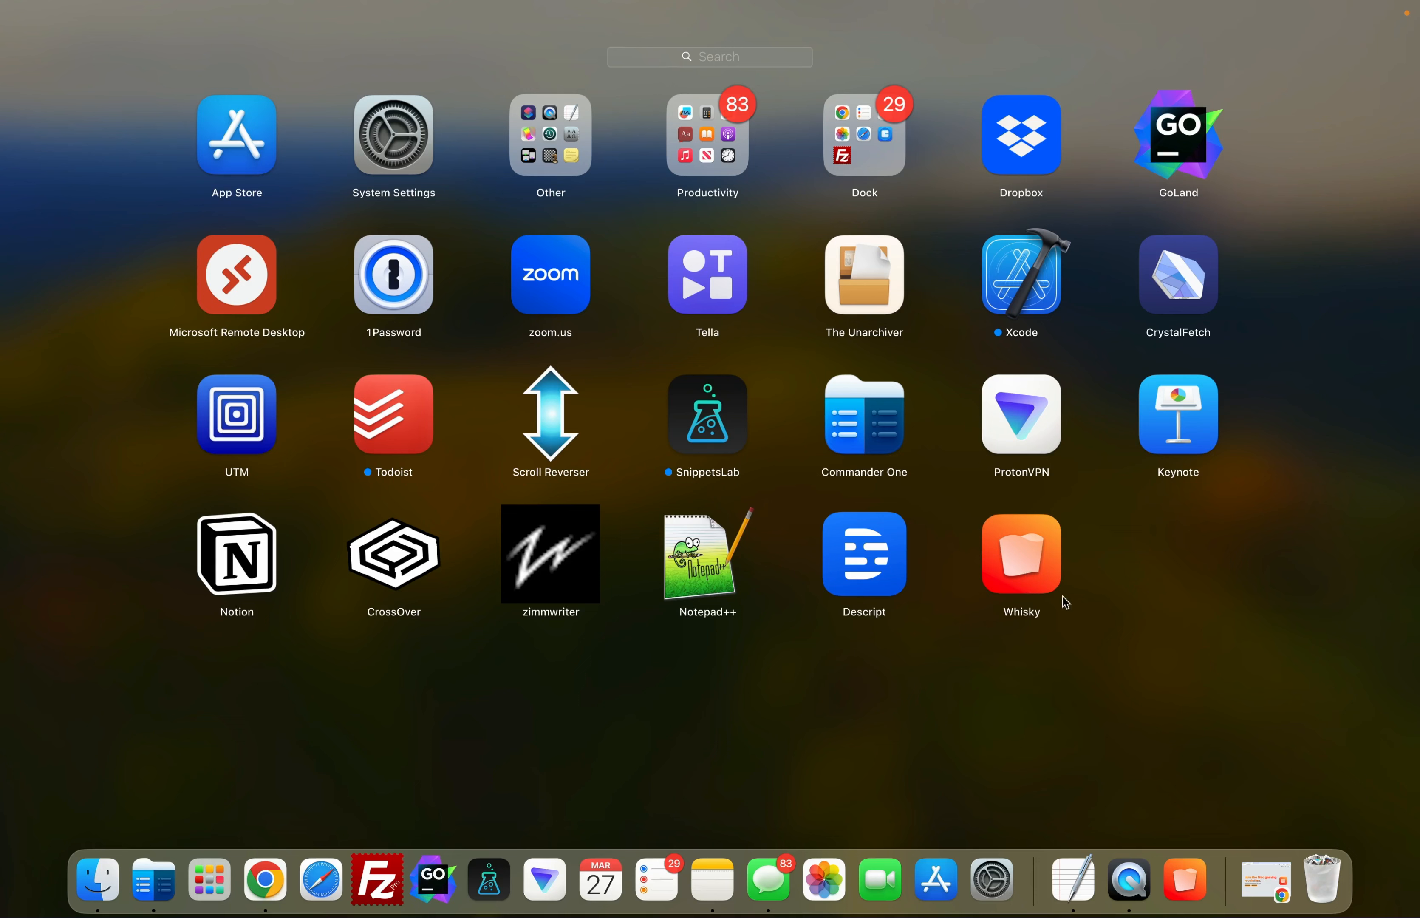
pyautogui.click(1043, 594)
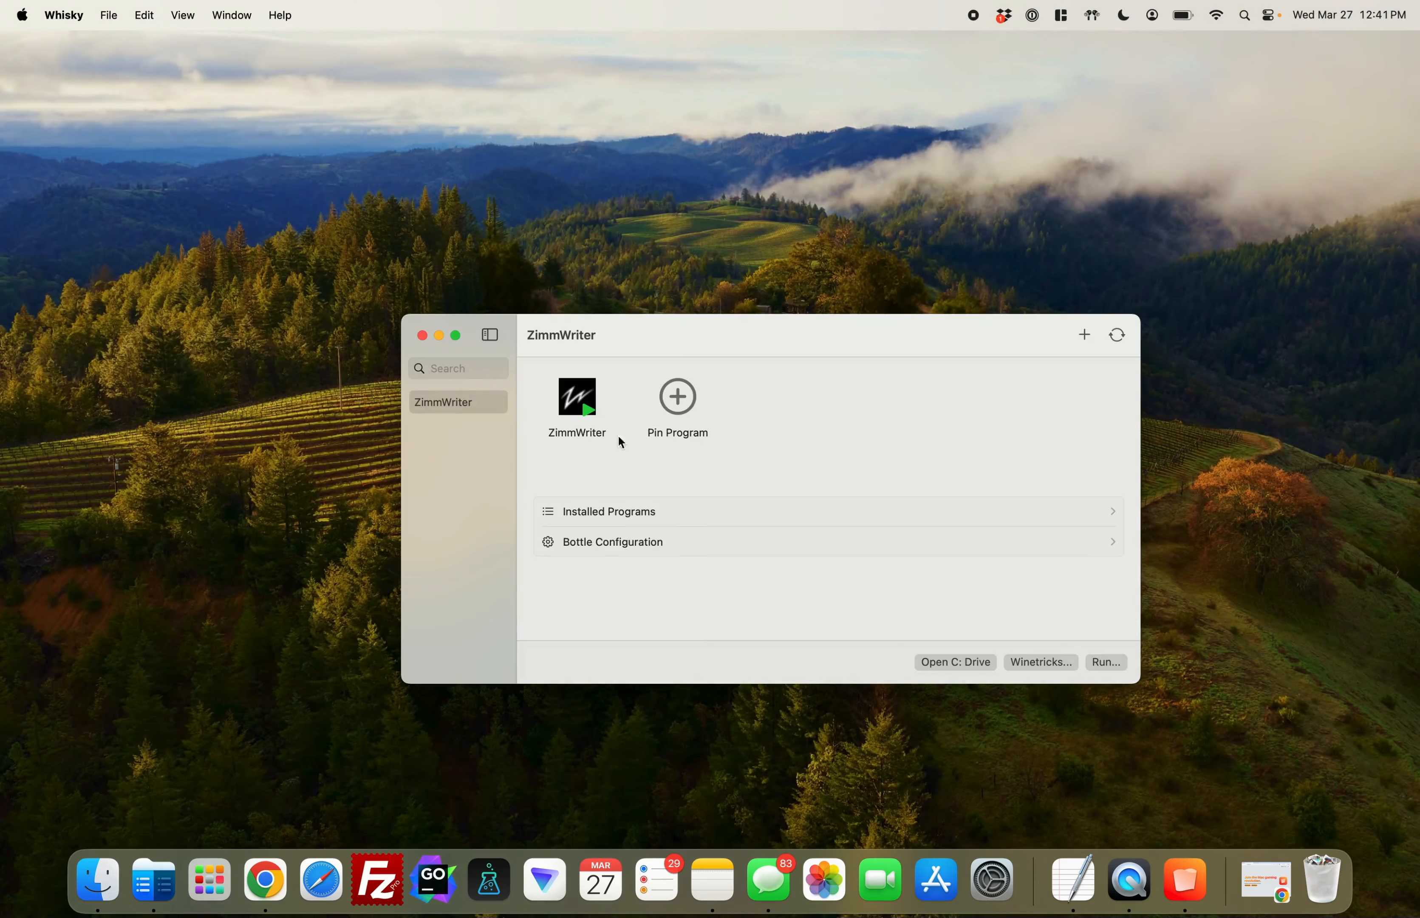
pyautogui.click(474, 407)
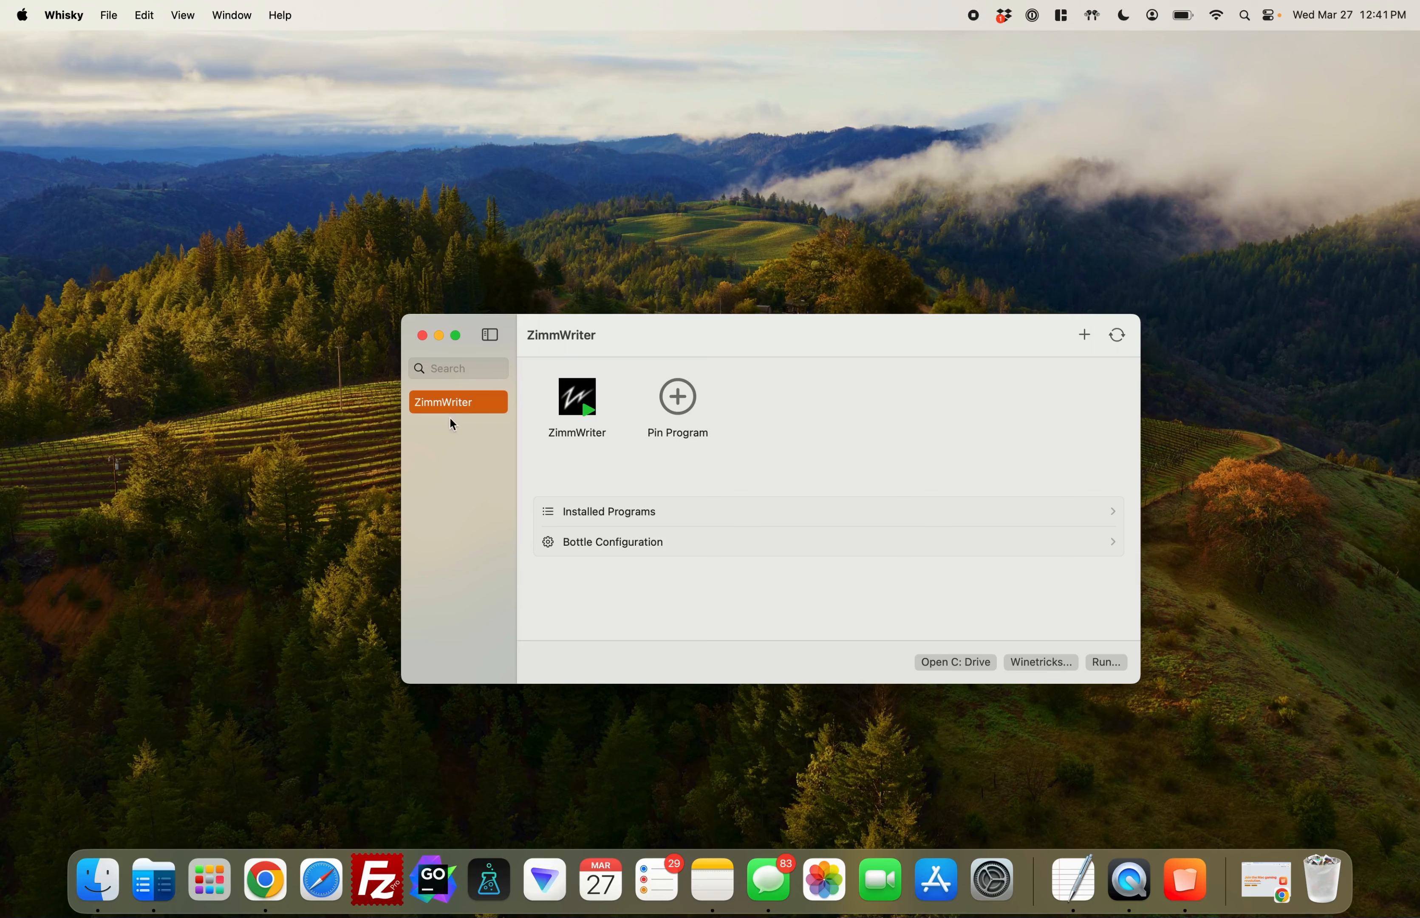
pyautogui.click(582, 398)
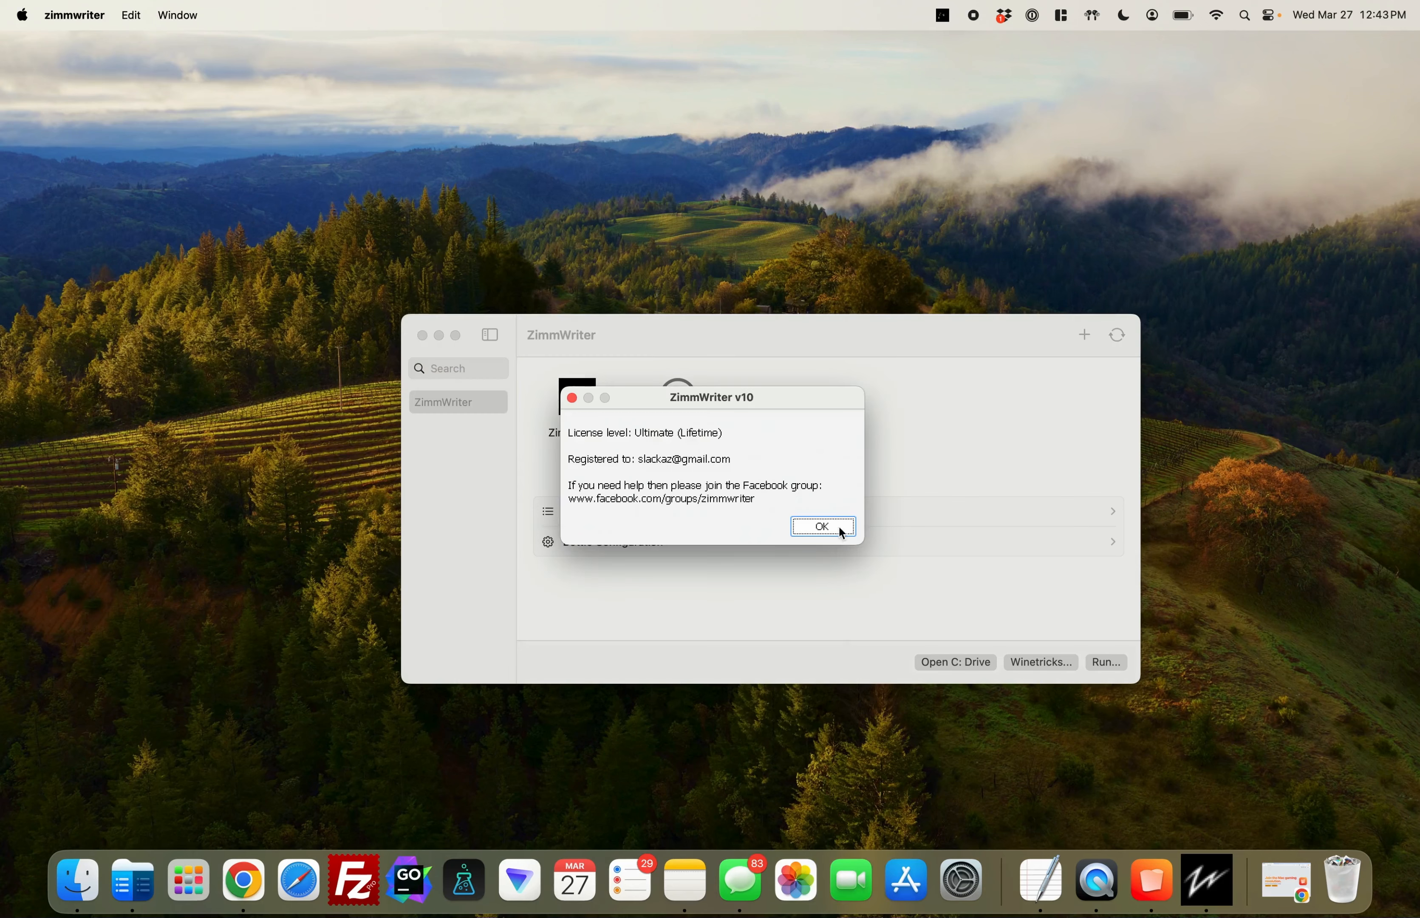
# Dismiss ZimmWriter's license notice, minimize the Whisky window and place the ZimmWriter menu window centrally near the top of the desktop
pyautogui.click(838, 525)
pyautogui.moveTo(722, 179); pyautogui.dragTo(730, 125)
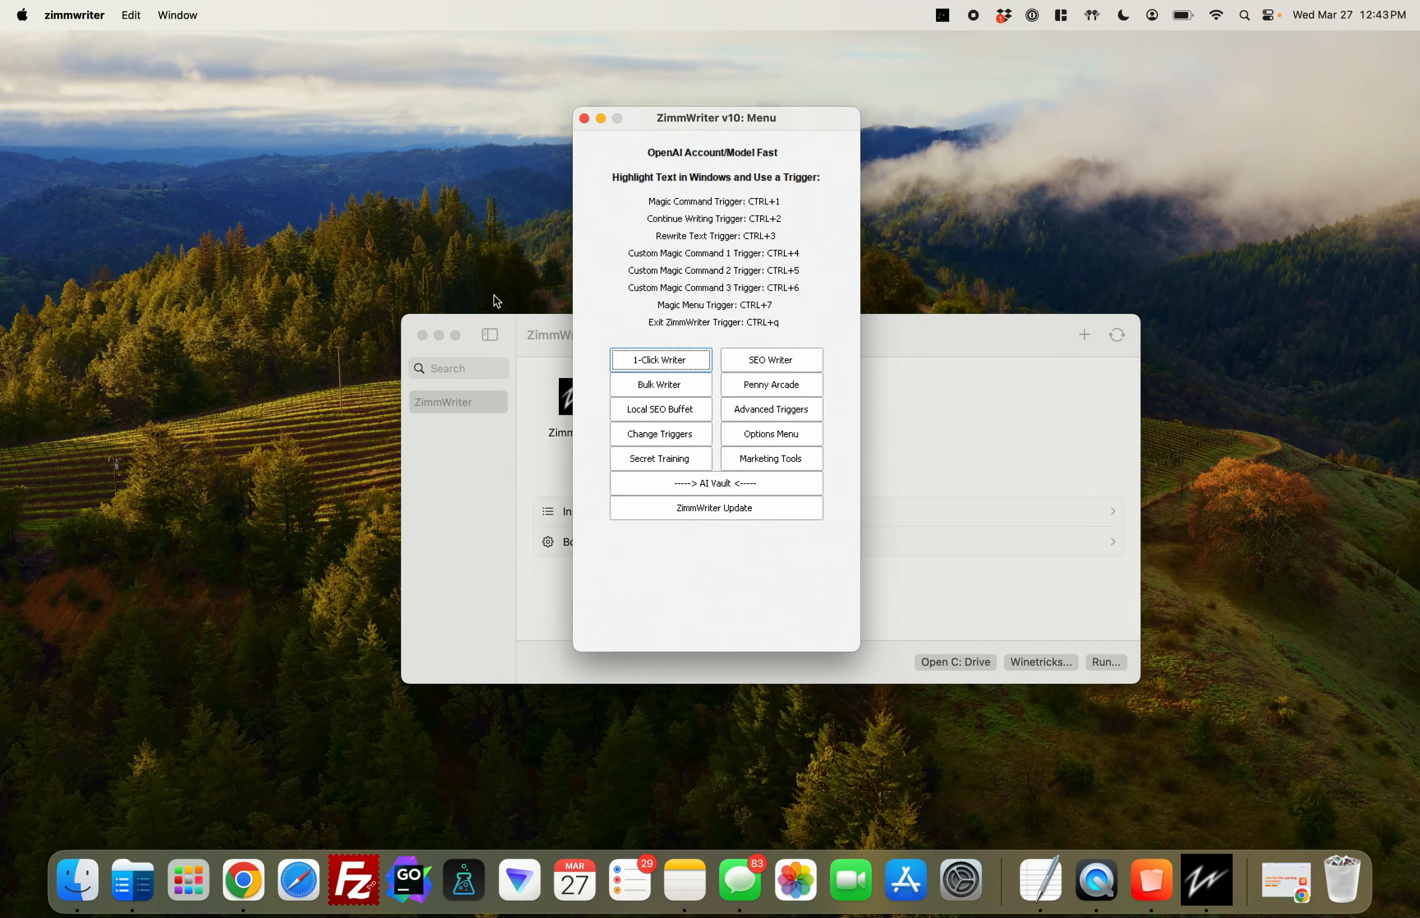
pyautogui.click(439, 336)
pyautogui.moveTo(961, 112); pyautogui.dragTo(727, 119)
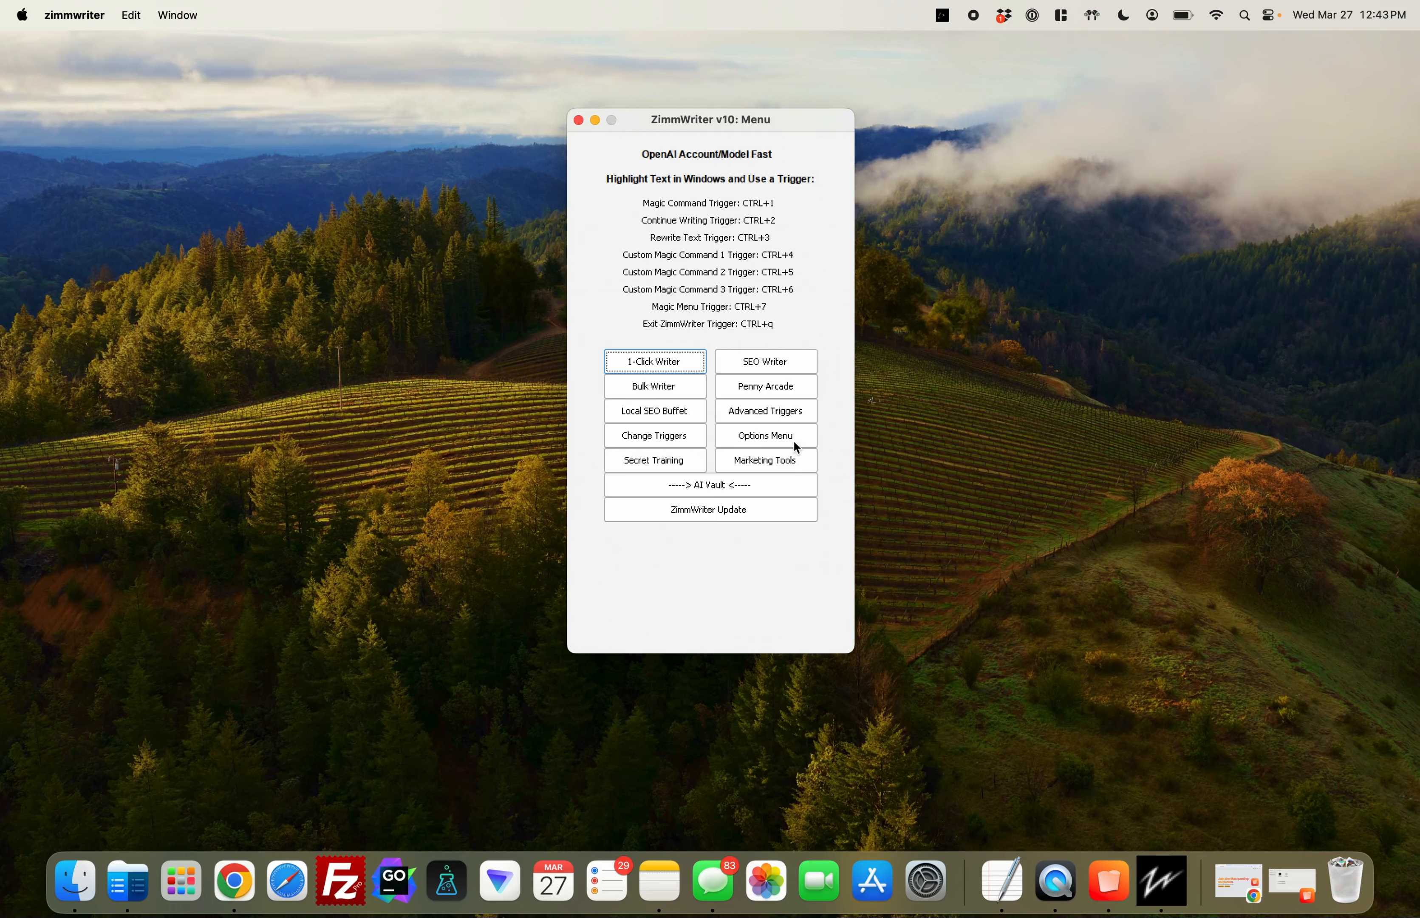
# Open ZimmWriter's Option Menu, restore the Whisky window and move the Option Menu window toward the upper left of the desktop
pyautogui.click(777, 441)
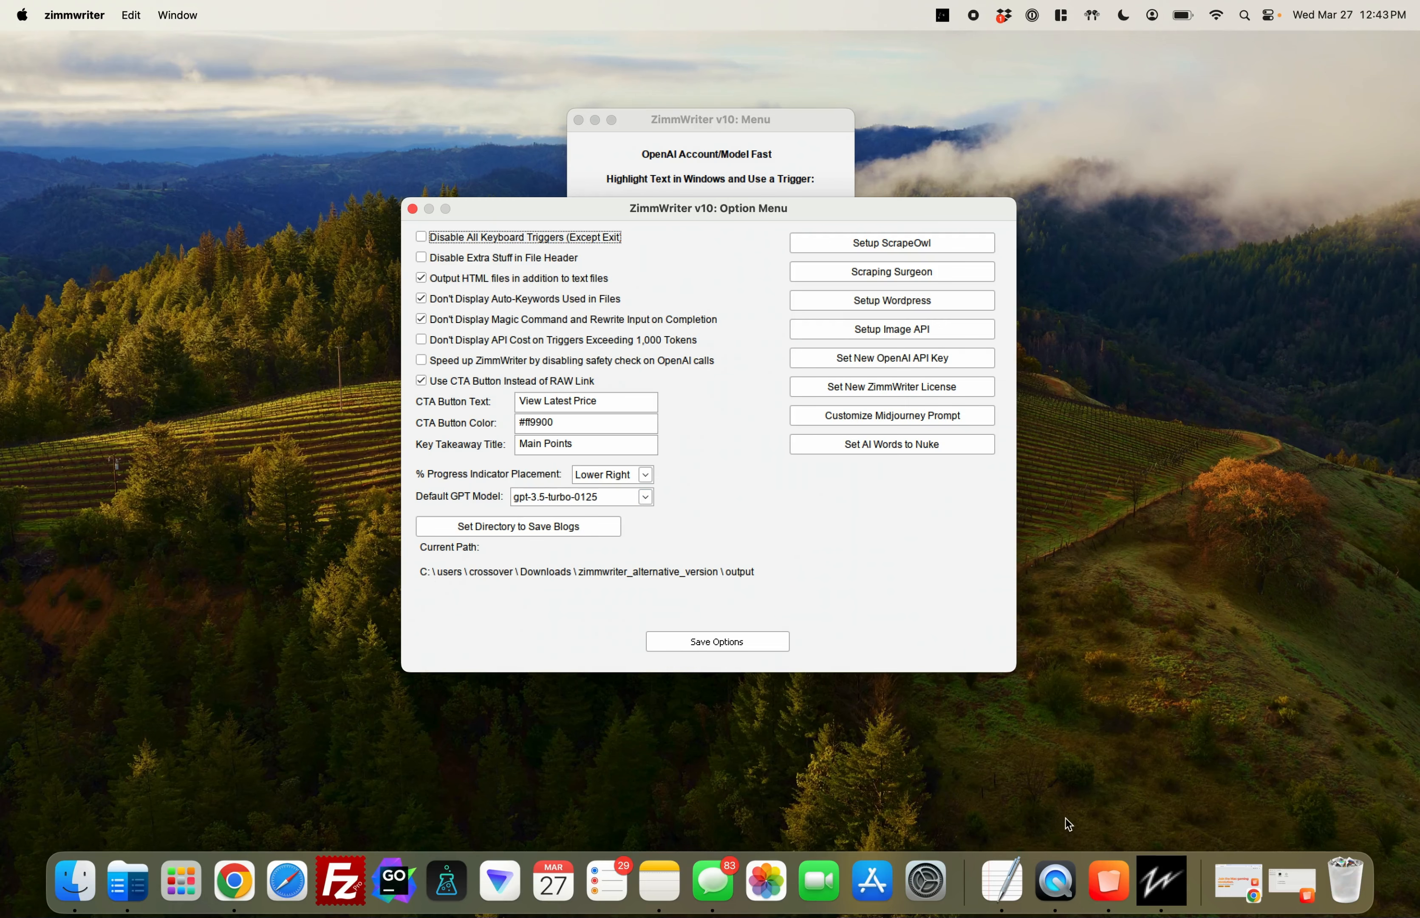
pyautogui.click(1105, 866)
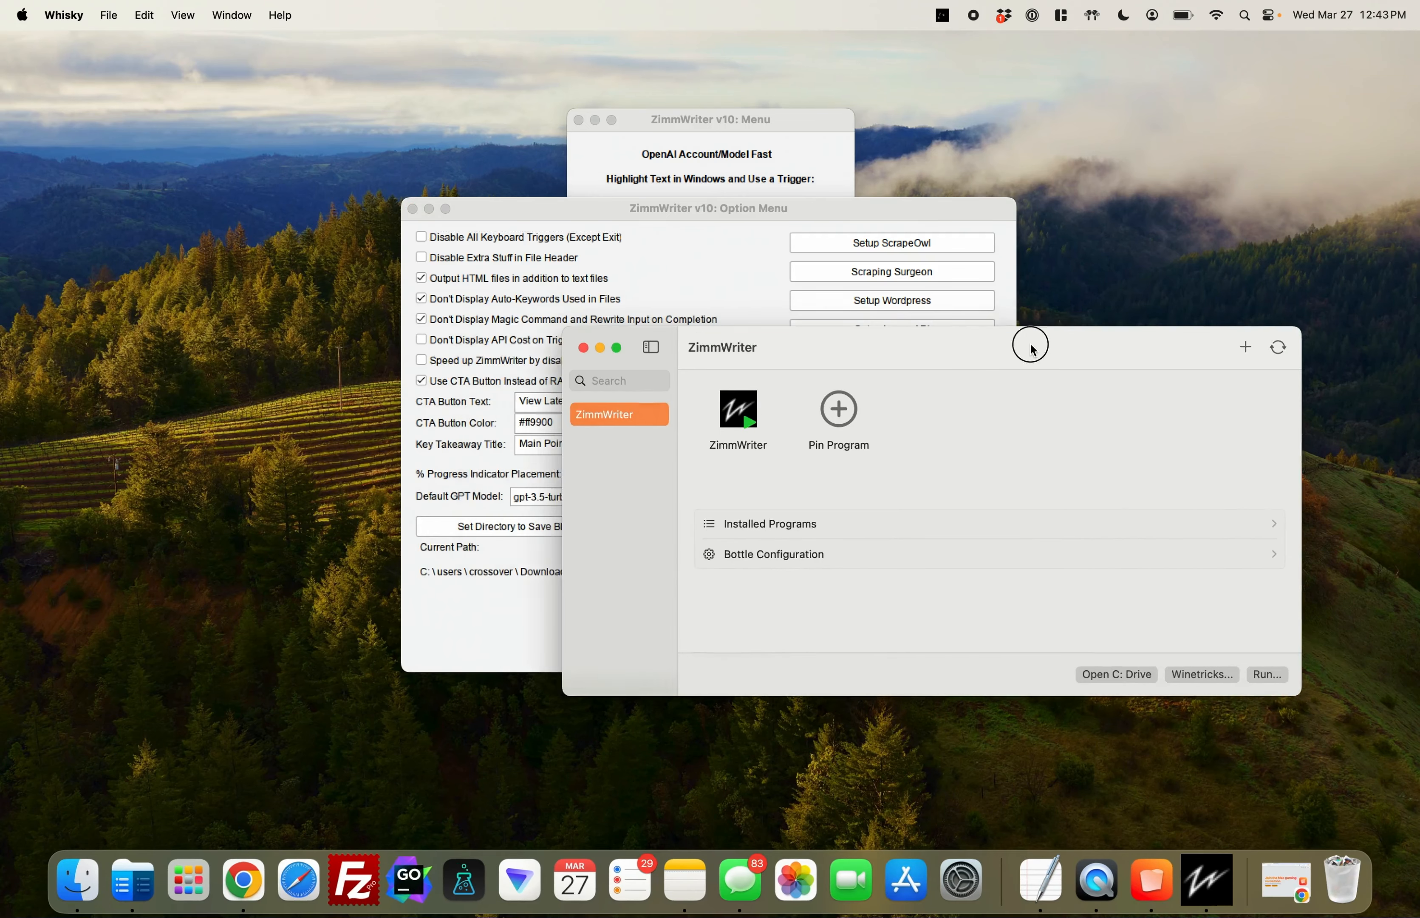
pyautogui.moveTo(874, 215); pyautogui.dragTo(705, 137)
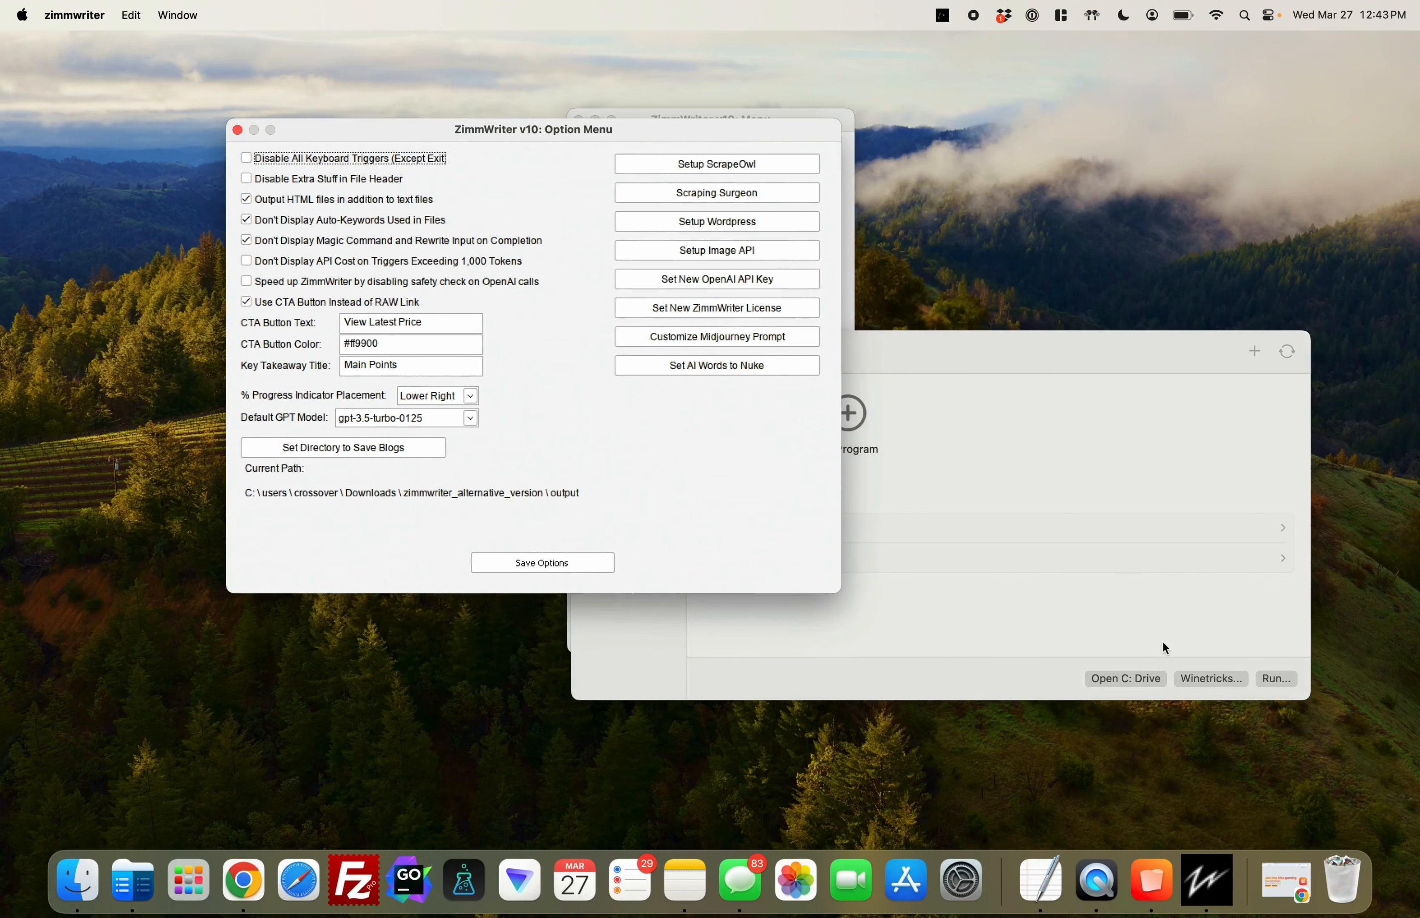
# Create a folder named zimmwriter_output in the Mac's Downloads folder using Finder, then minimize the Finder window
pyautogui.click(56, 870)
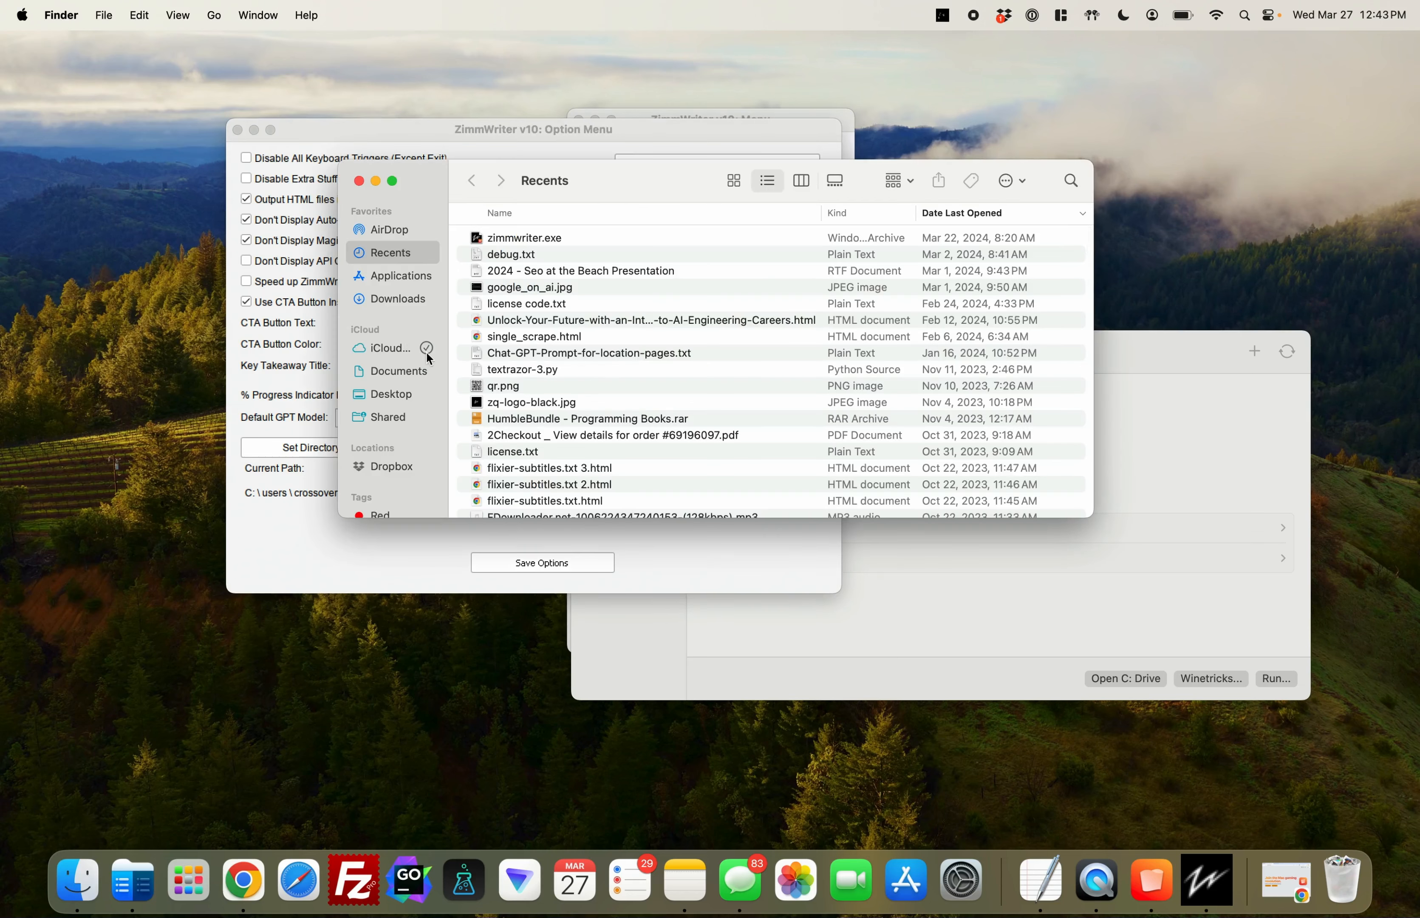
pyautogui.click(426, 306)
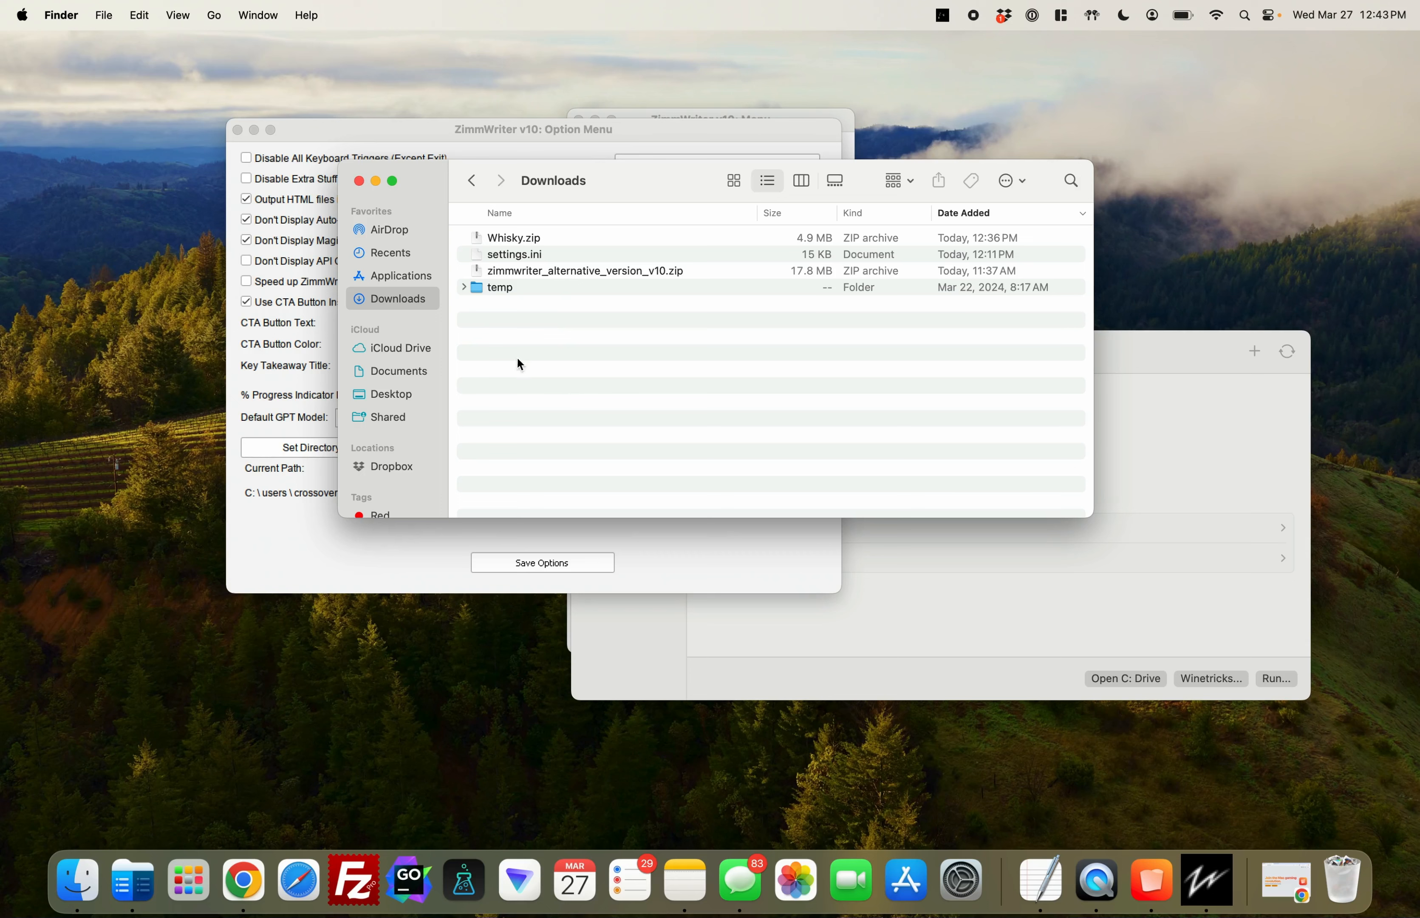
pyautogui.click(385, 305)
pyautogui.rightClick(566, 350)
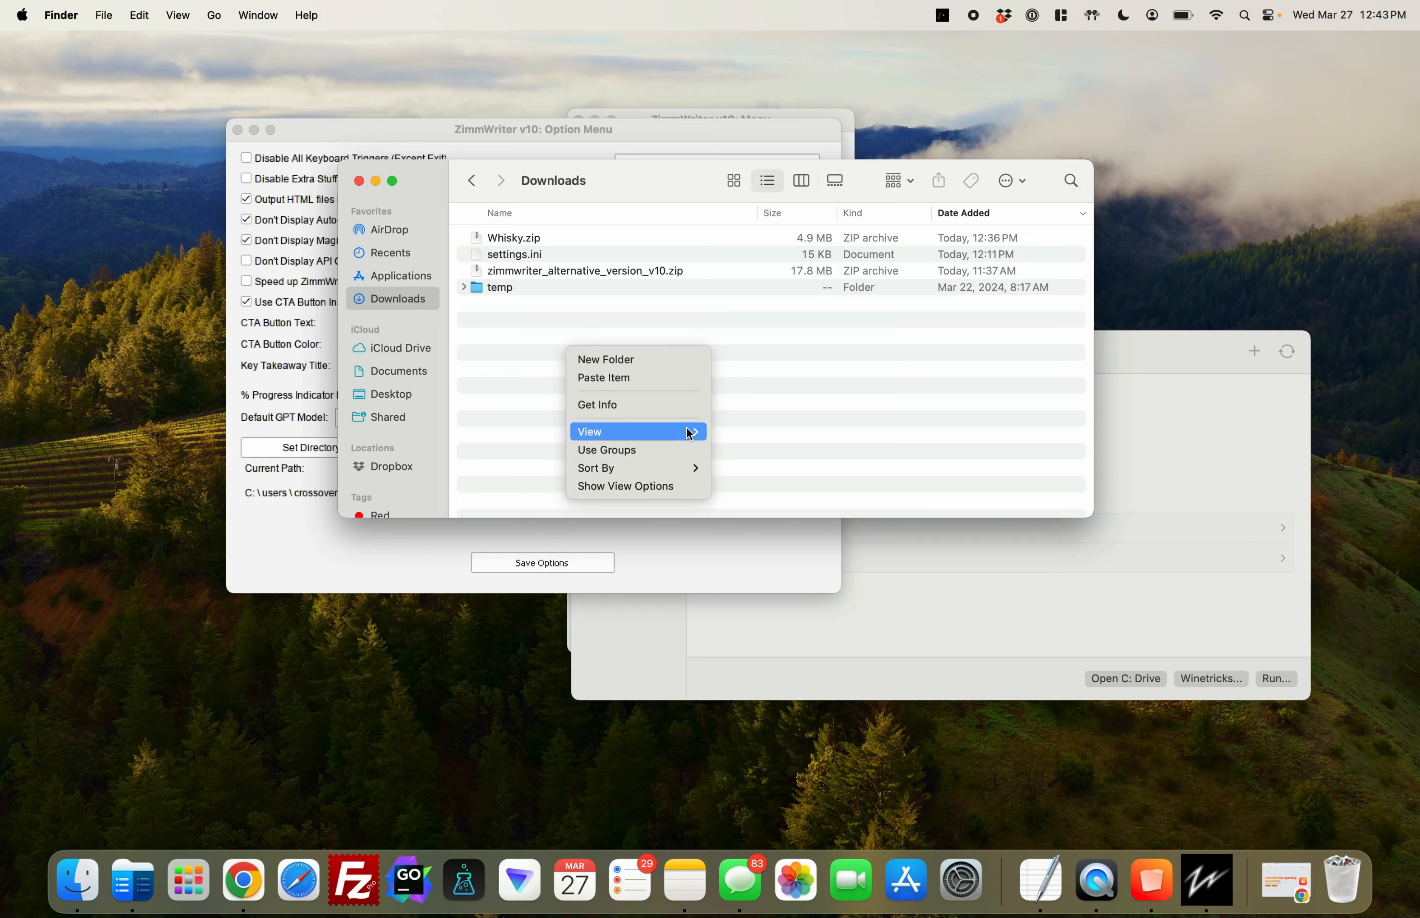
pyautogui.click(679, 361)
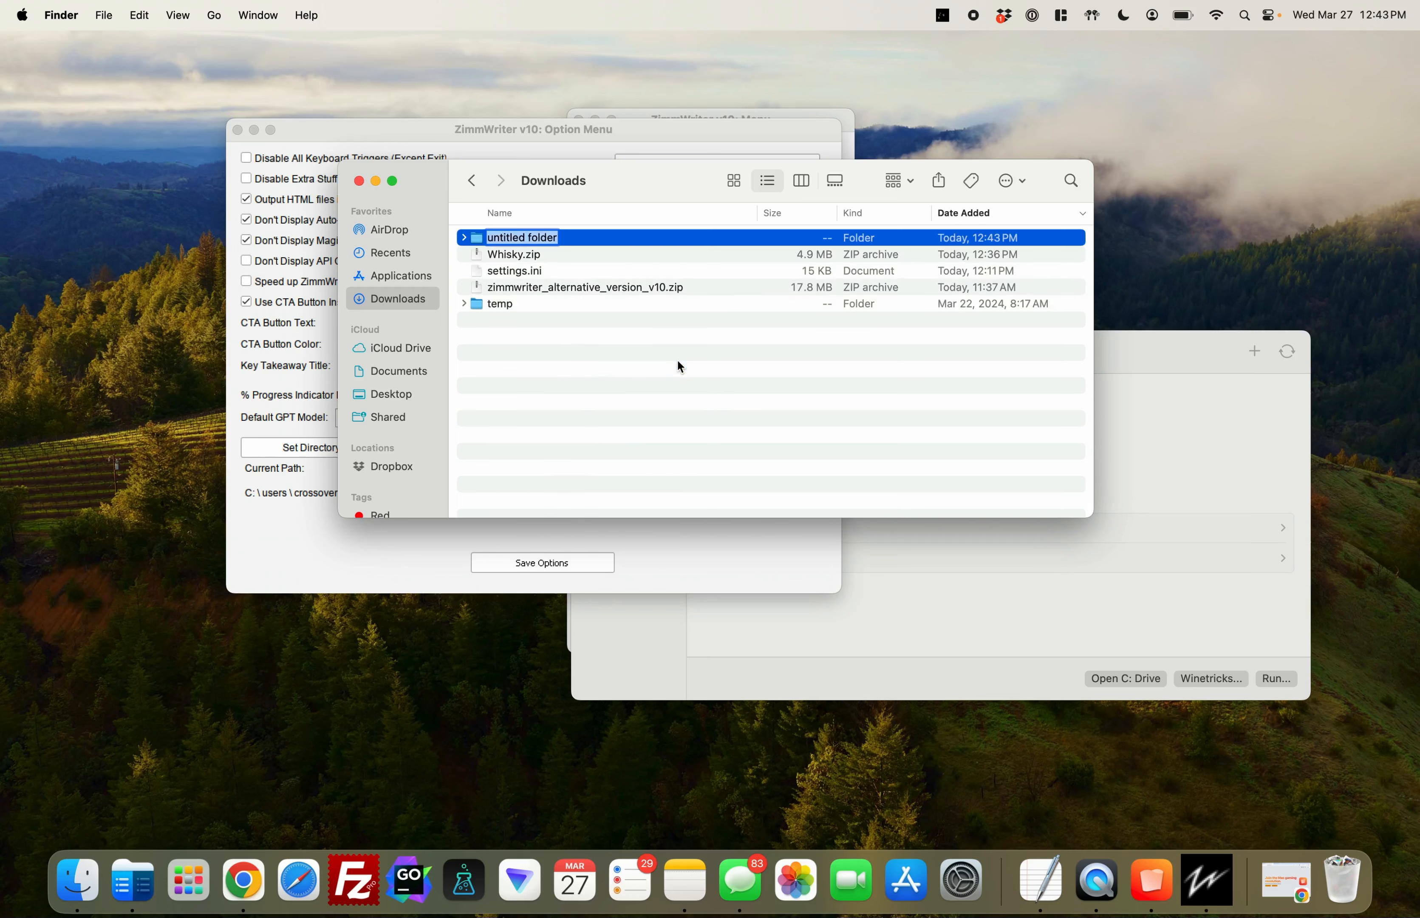
pyautogui.write('zimmwriter_output')
pyautogui.press('Return')
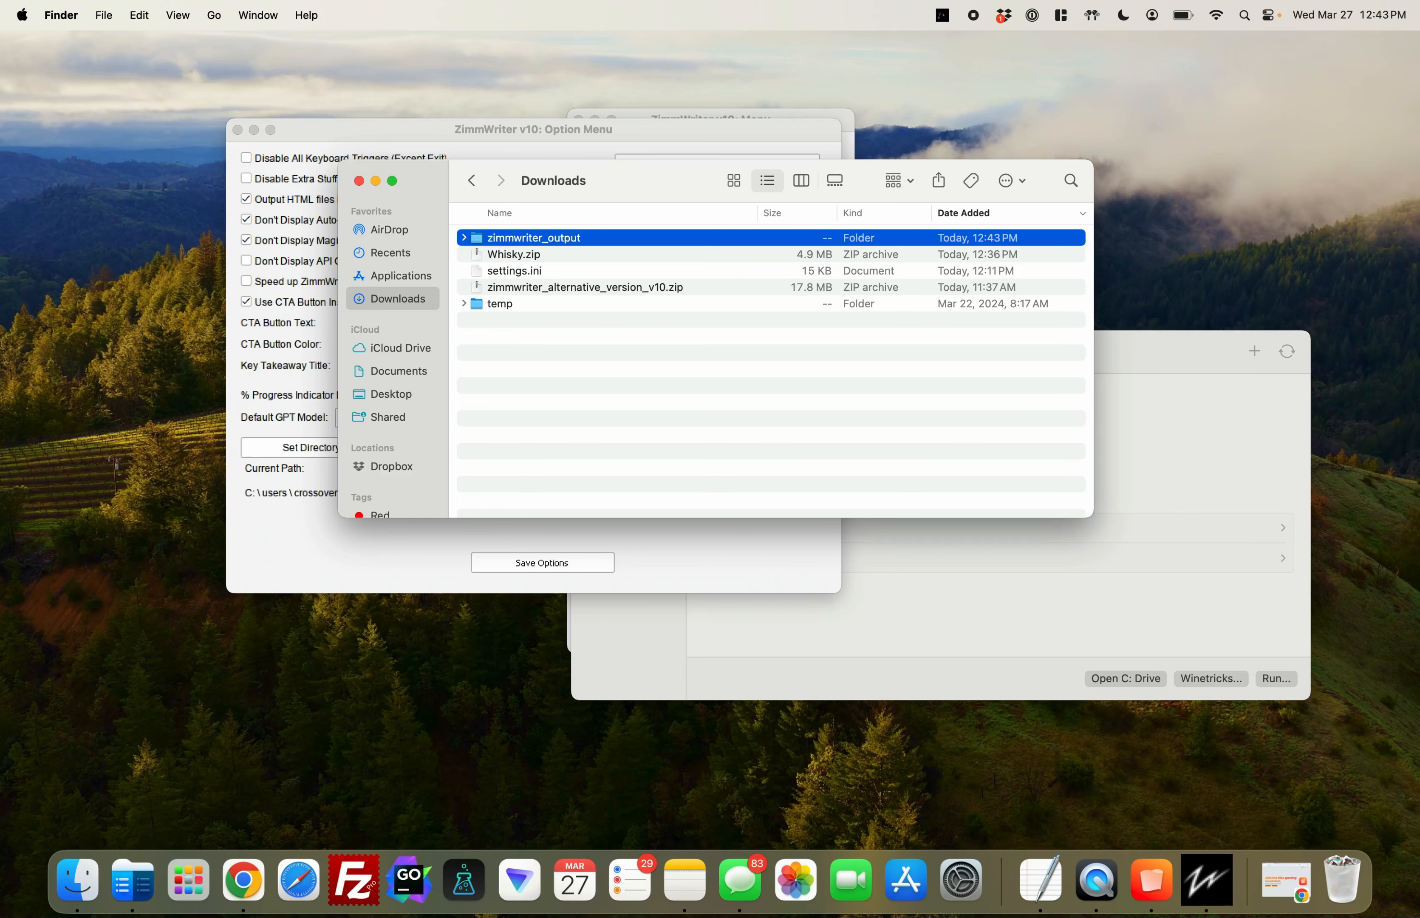
pyautogui.click(377, 181)
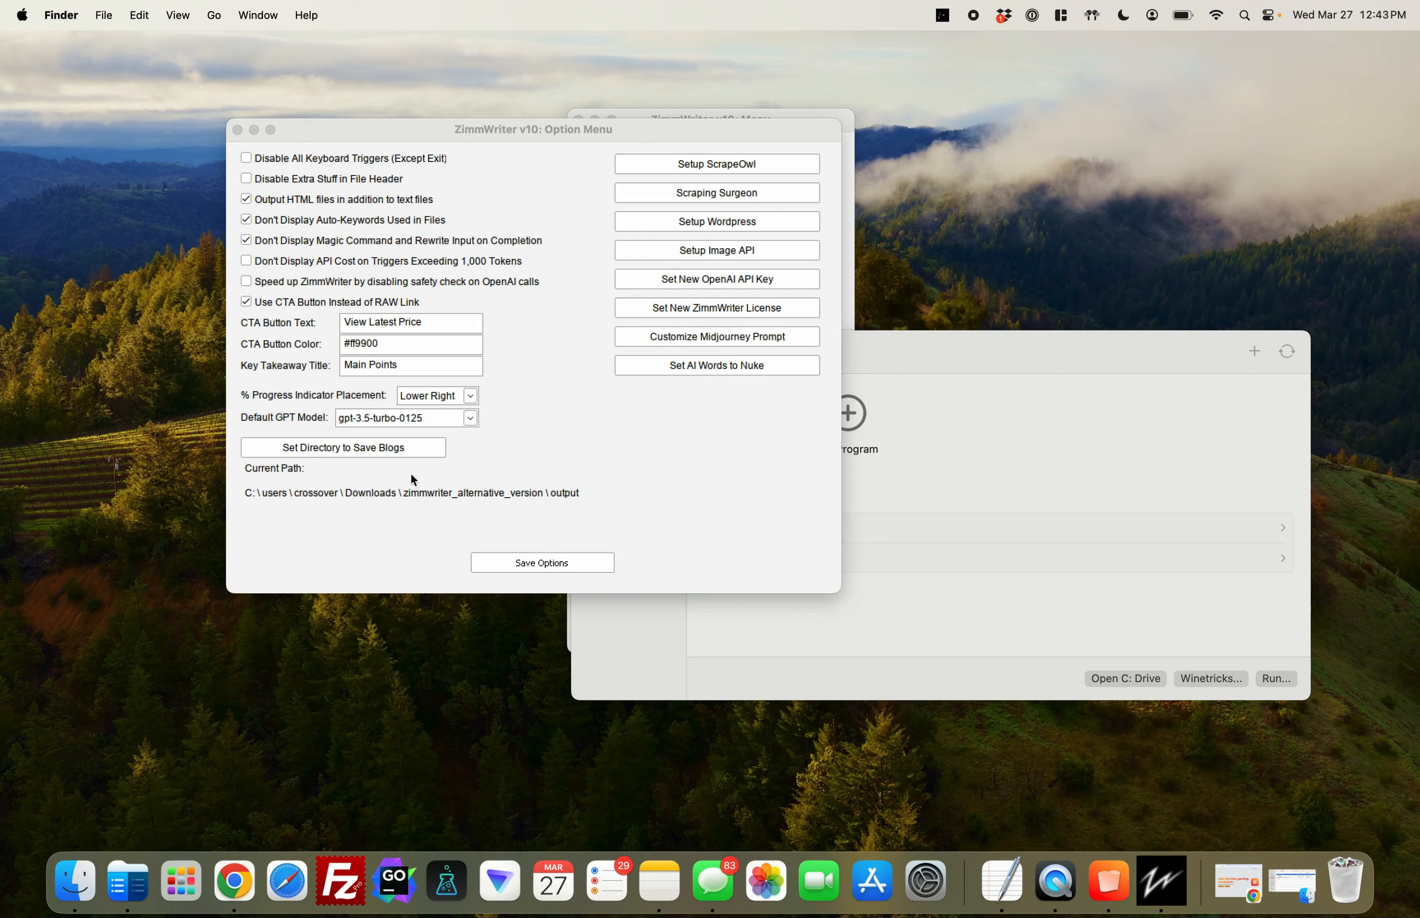
# Start setting the directory for saving blogs and browse the root drive to its Users folder
pyautogui.click(352, 448)
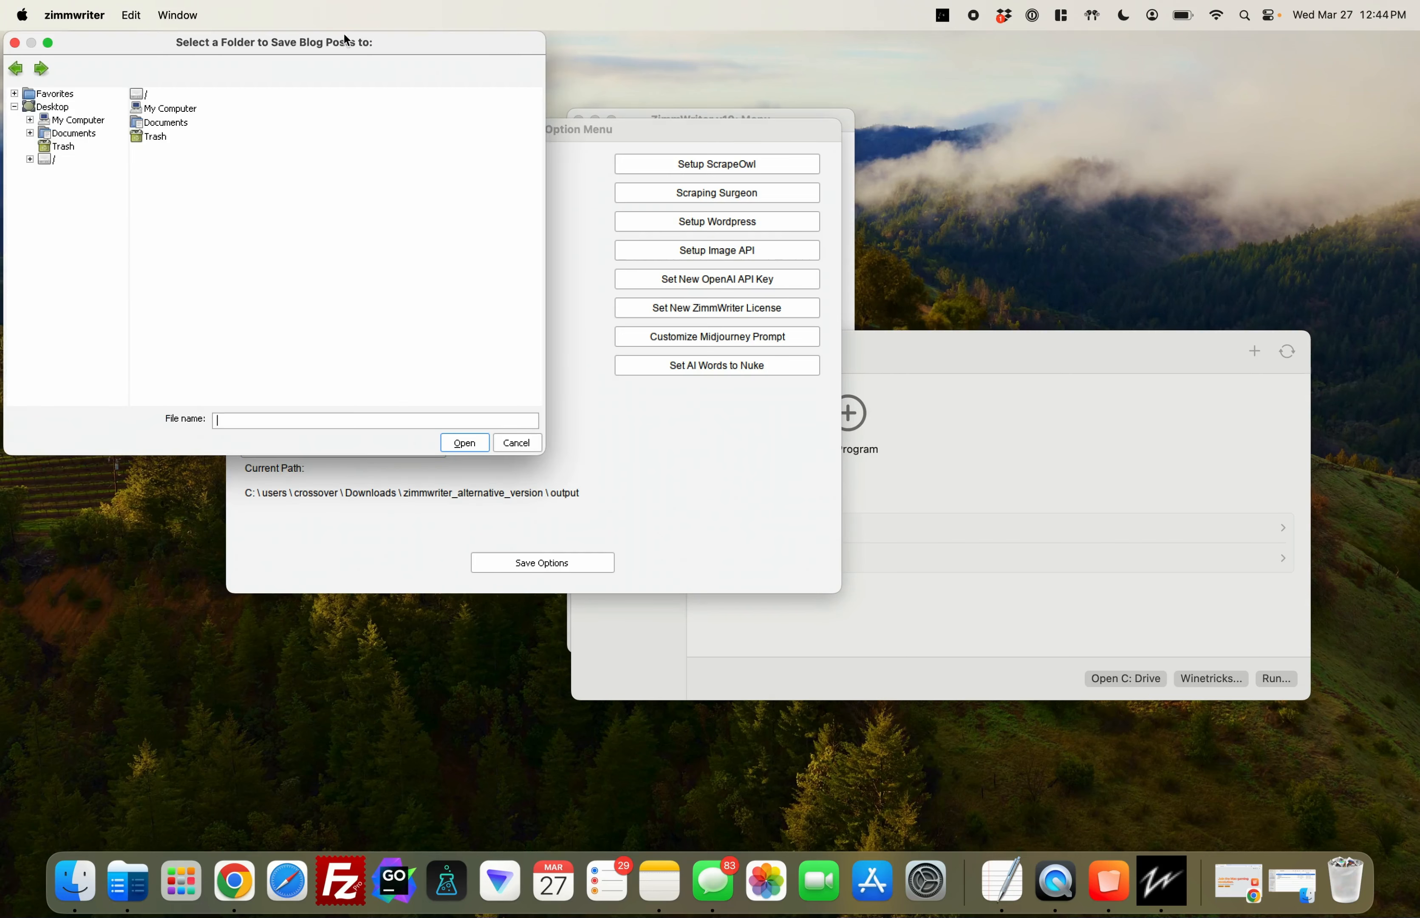
pyautogui.moveTo(345, 39); pyautogui.dragTo(796, 129)
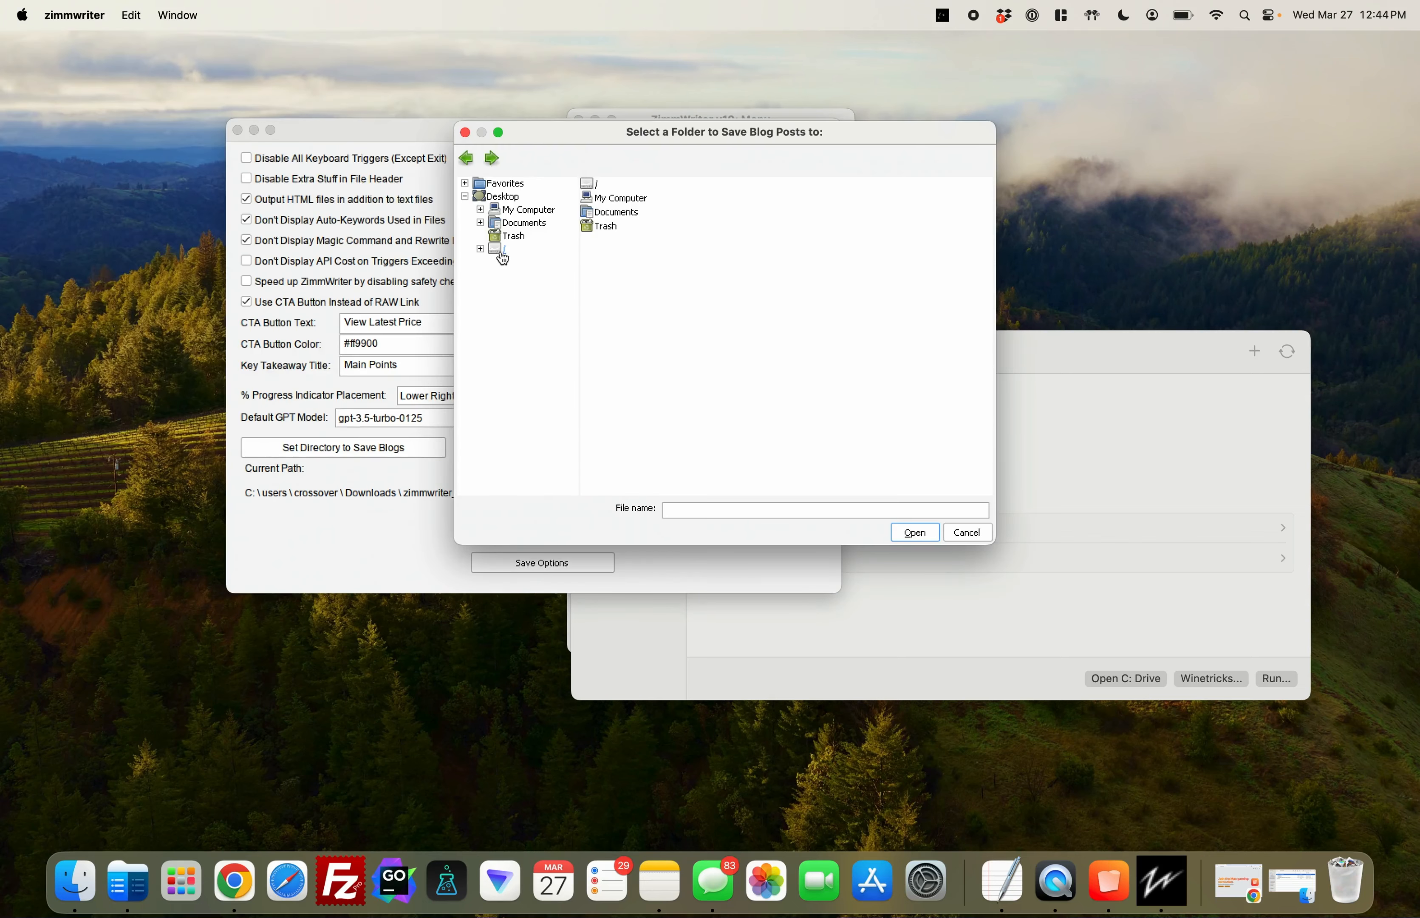
pyautogui.click(480, 210)
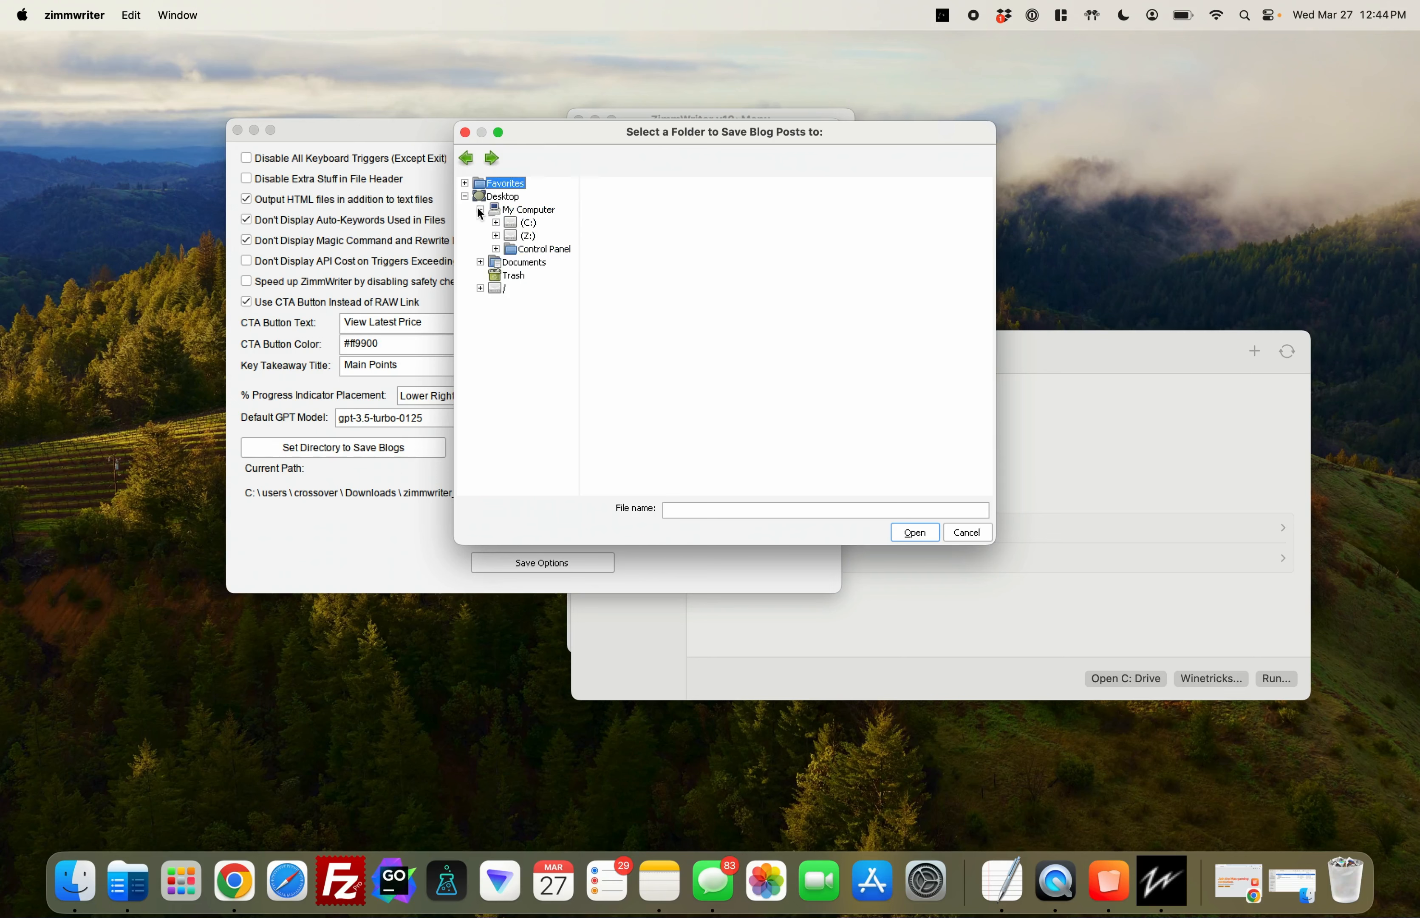
pyautogui.click(480, 210)
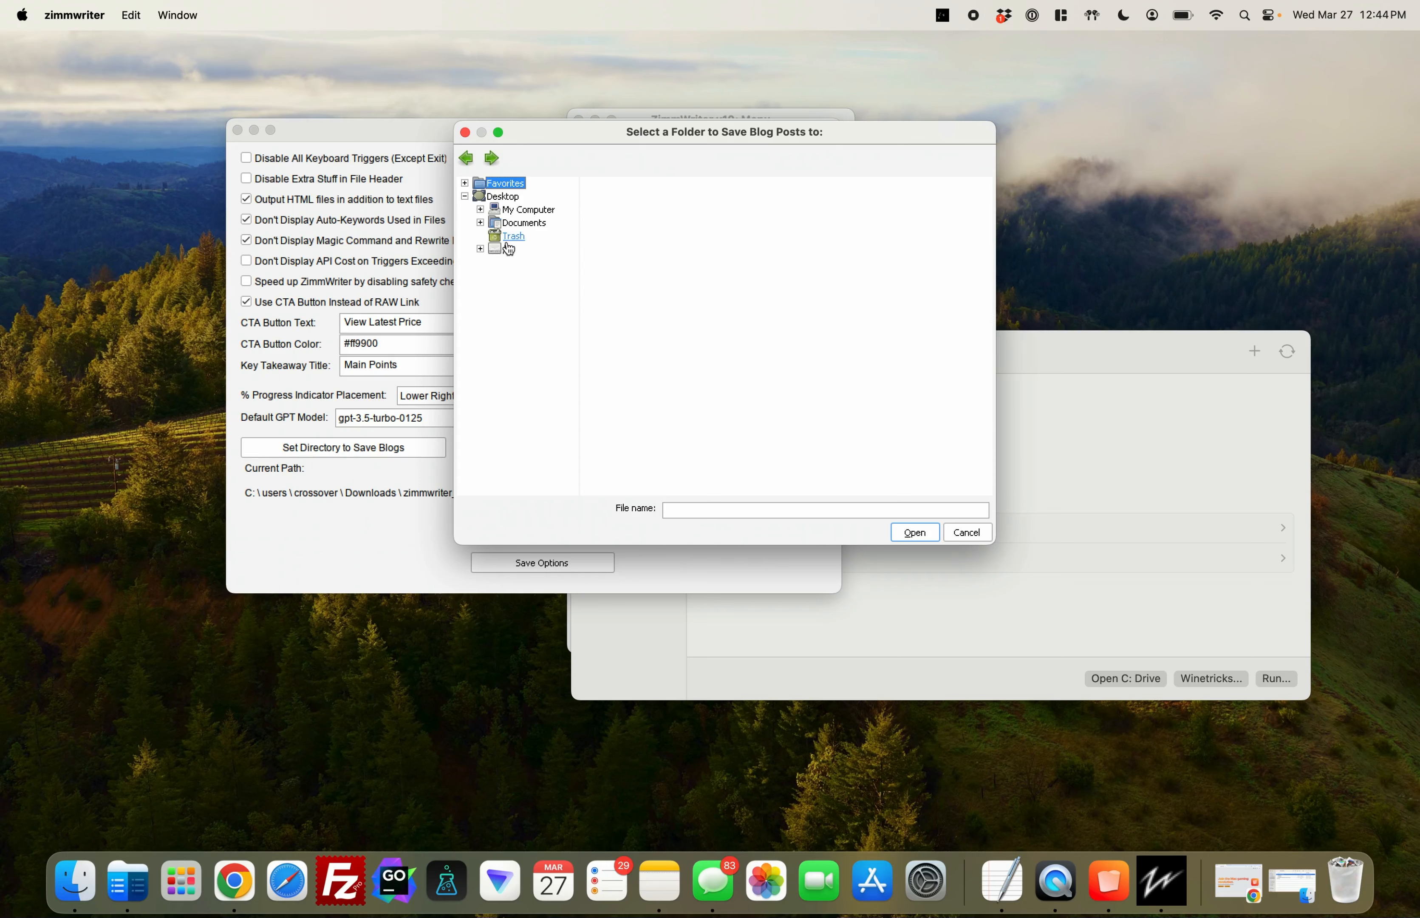
pyautogui.click(480, 250)
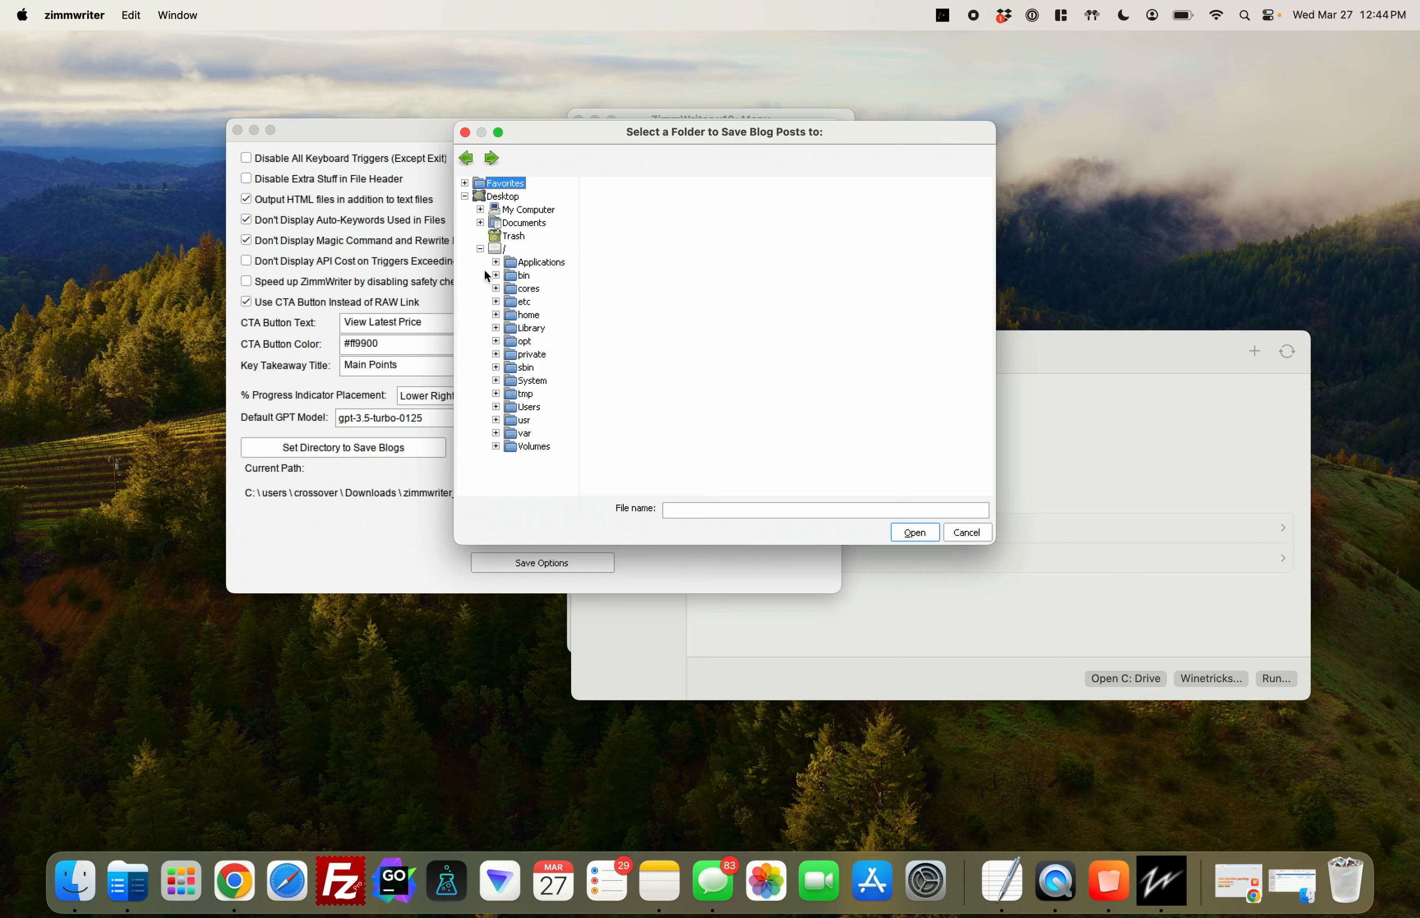
pyautogui.click(514, 407)
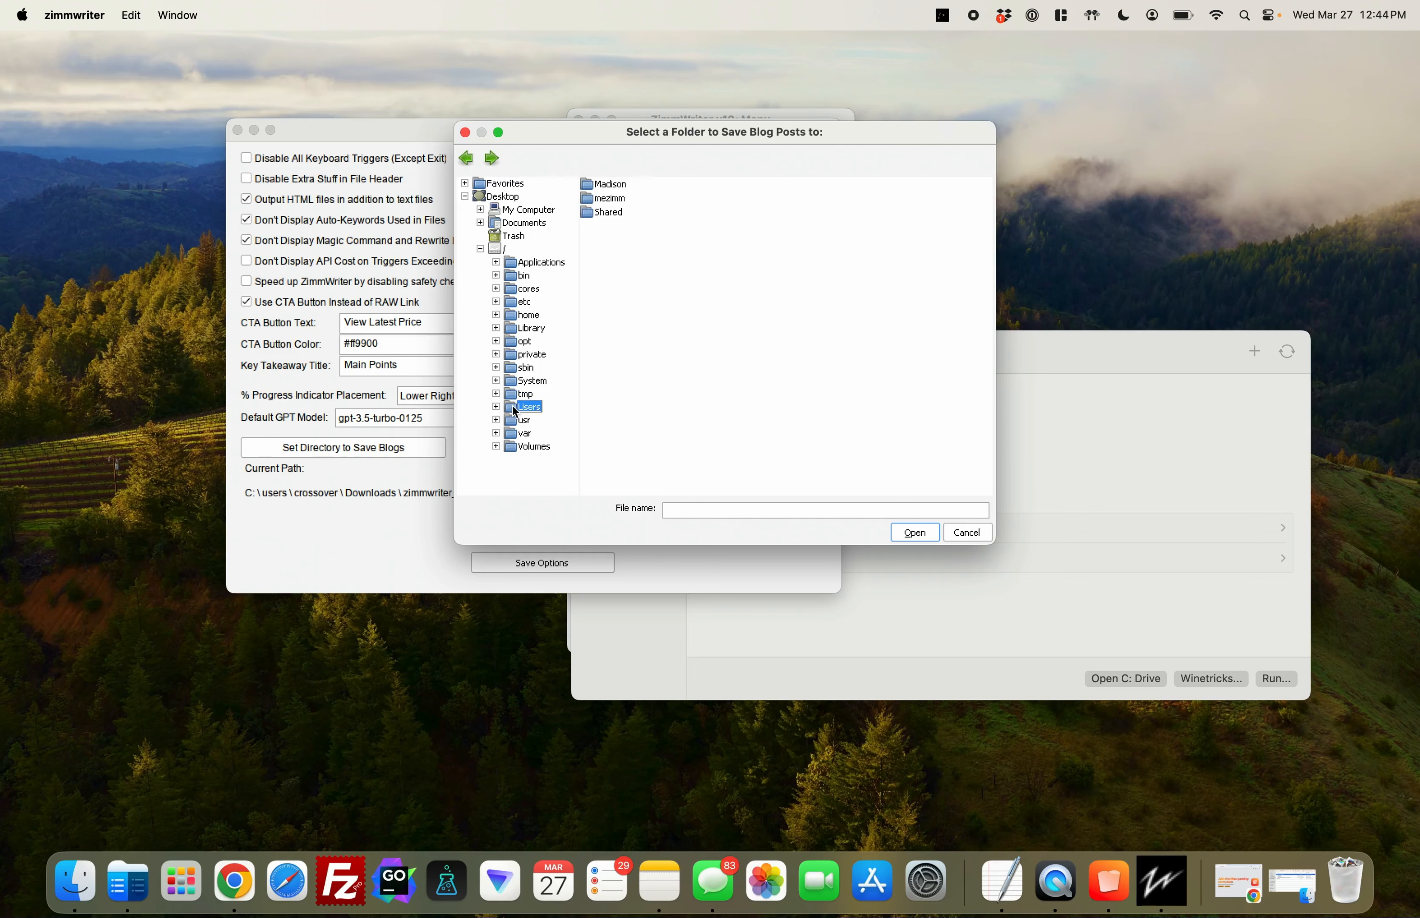
# Choose Downloads\zimmwriter_output in the user's home folder as the blog save directory, save the options and close the Option Menu
pyautogui.click(609, 199)
pyautogui.doubleClick(609, 200)
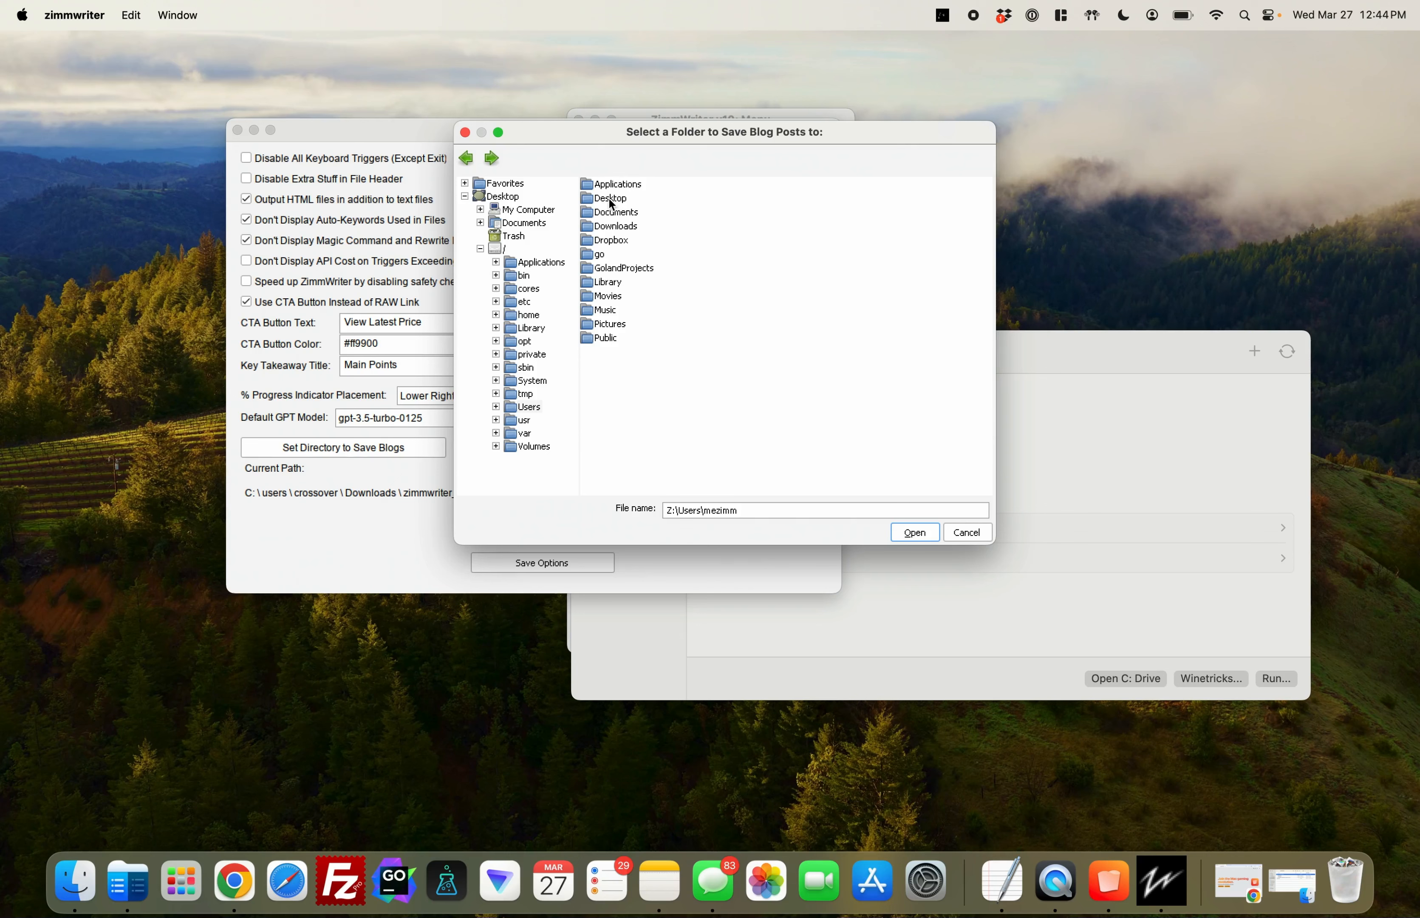
pyautogui.doubleClick(620, 229)
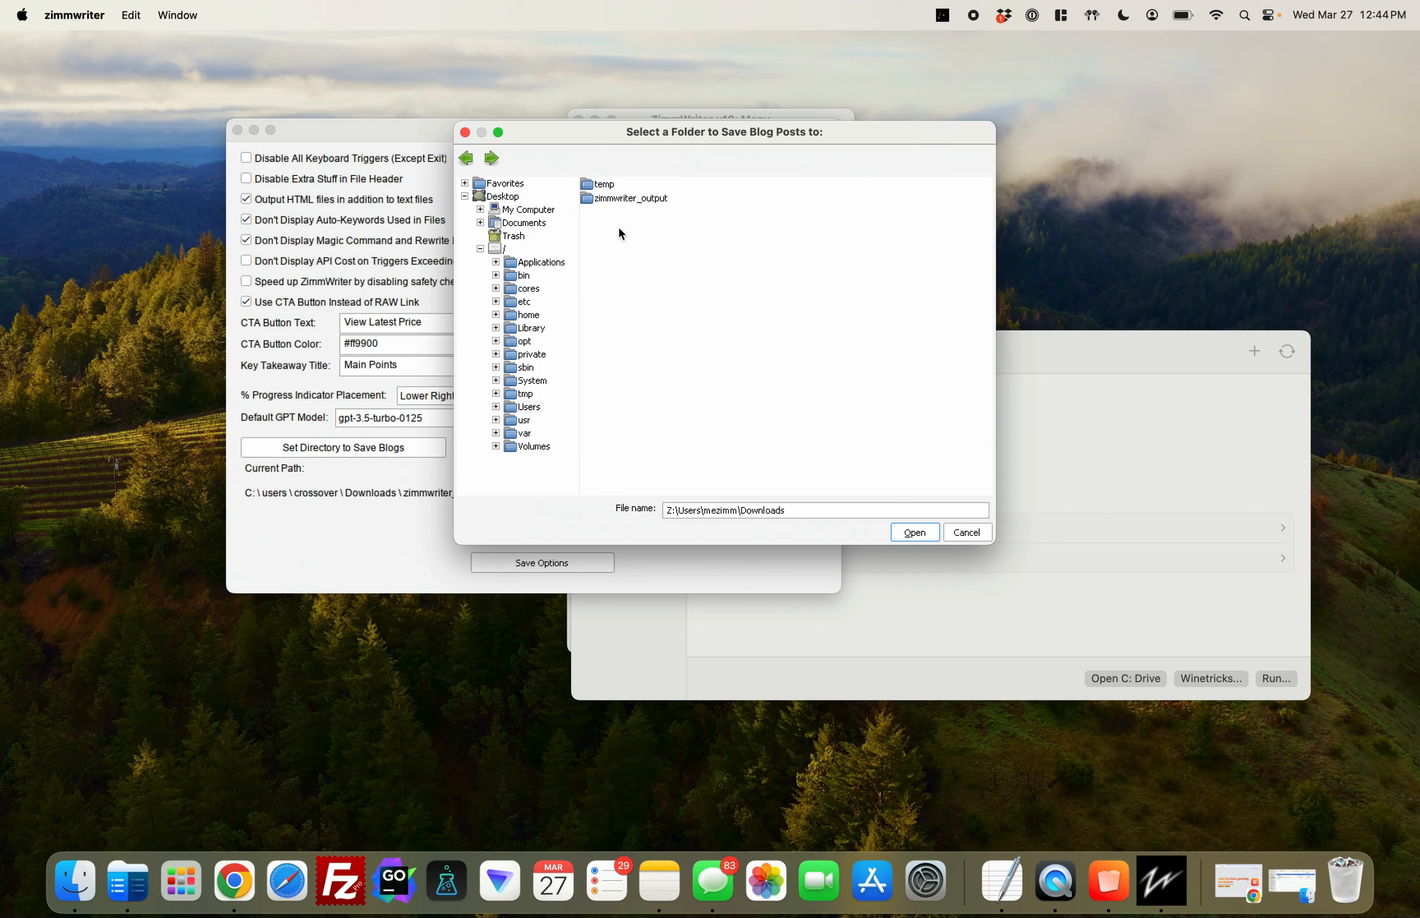
pyautogui.doubleClick(637, 198)
pyautogui.click(910, 528)
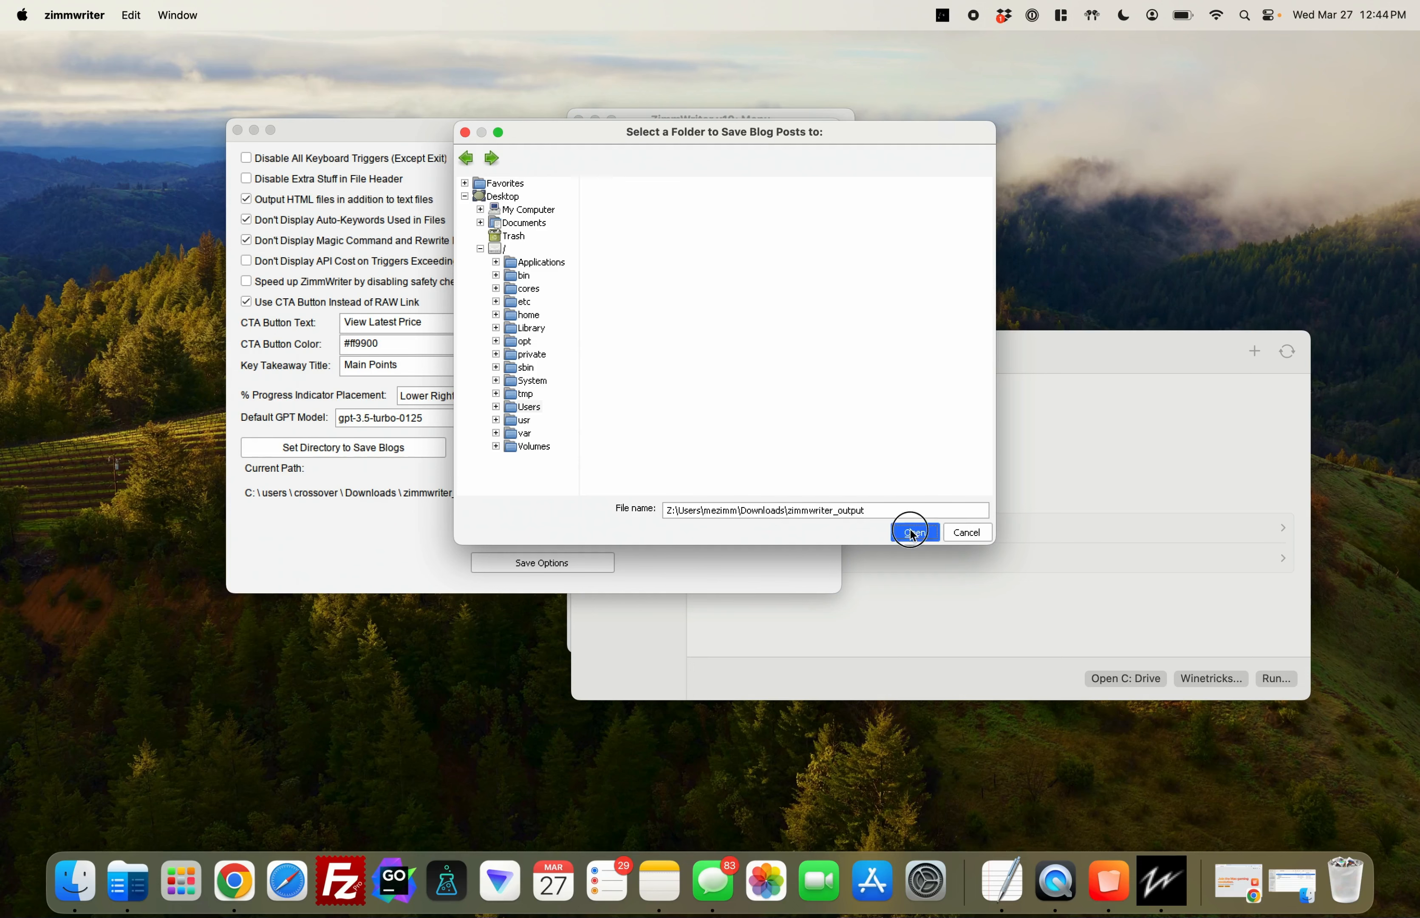
pyautogui.click(536, 562)
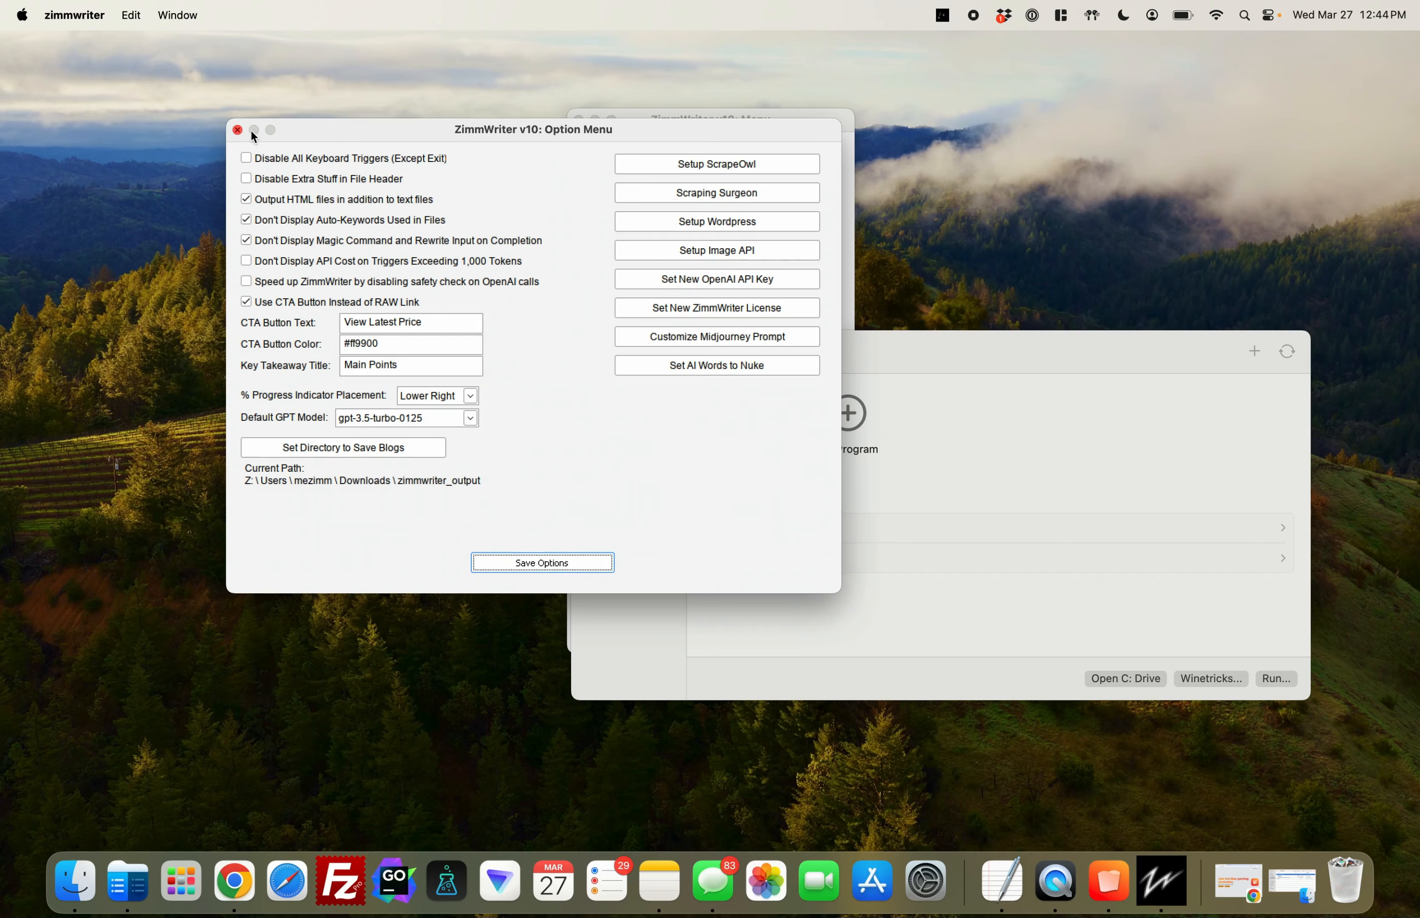
pyautogui.click(238, 130)
# Set up a Bulk Writer job titled "how to wash a dog" with 1 H2 and the conclusion disabled
pyautogui.click(676, 395)
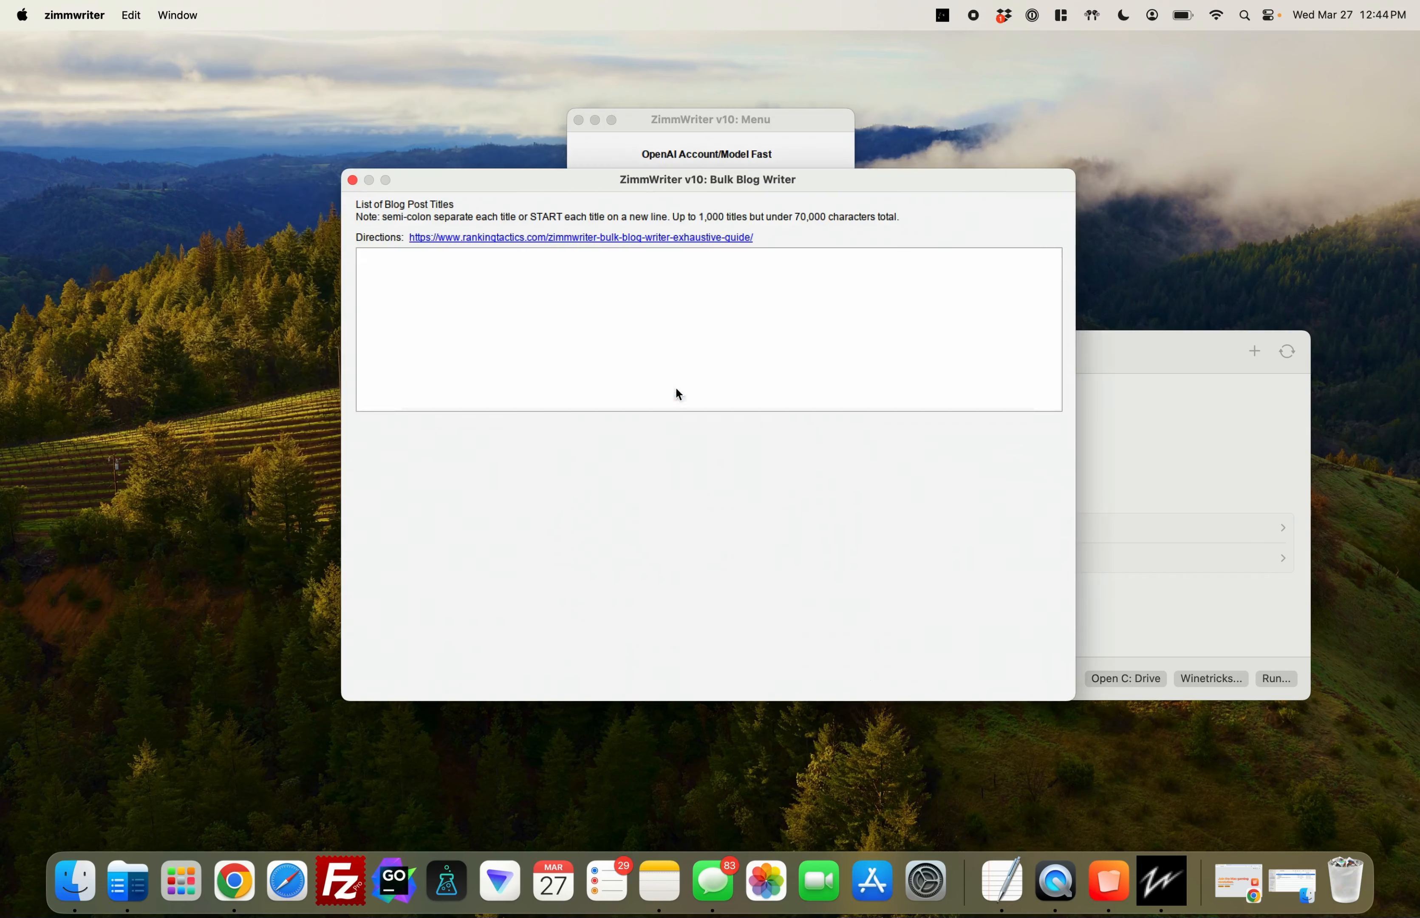
pyautogui.write('how to wash a dog')
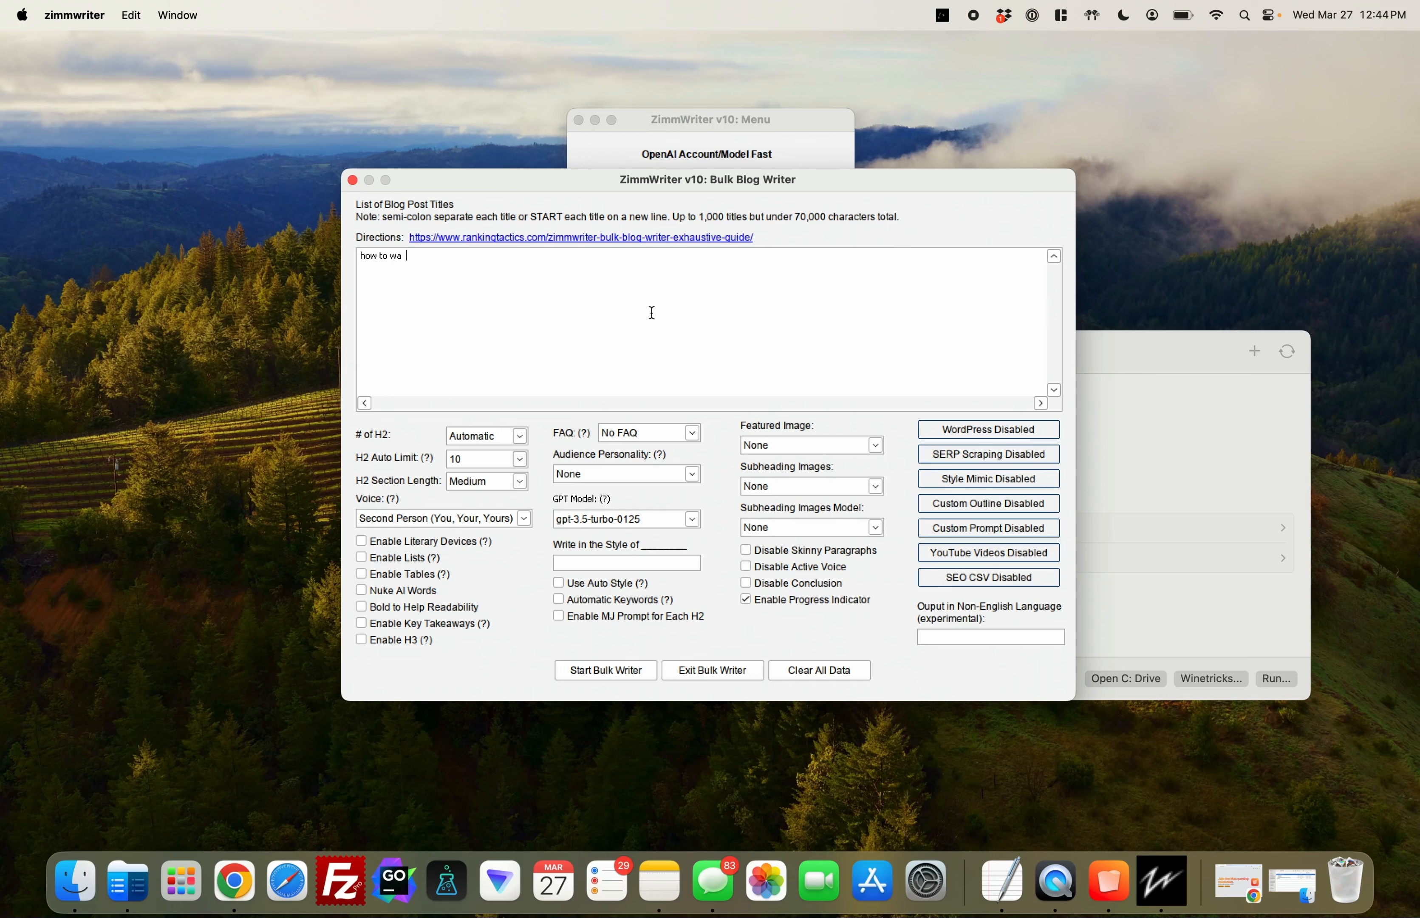
pyautogui.click(490, 440)
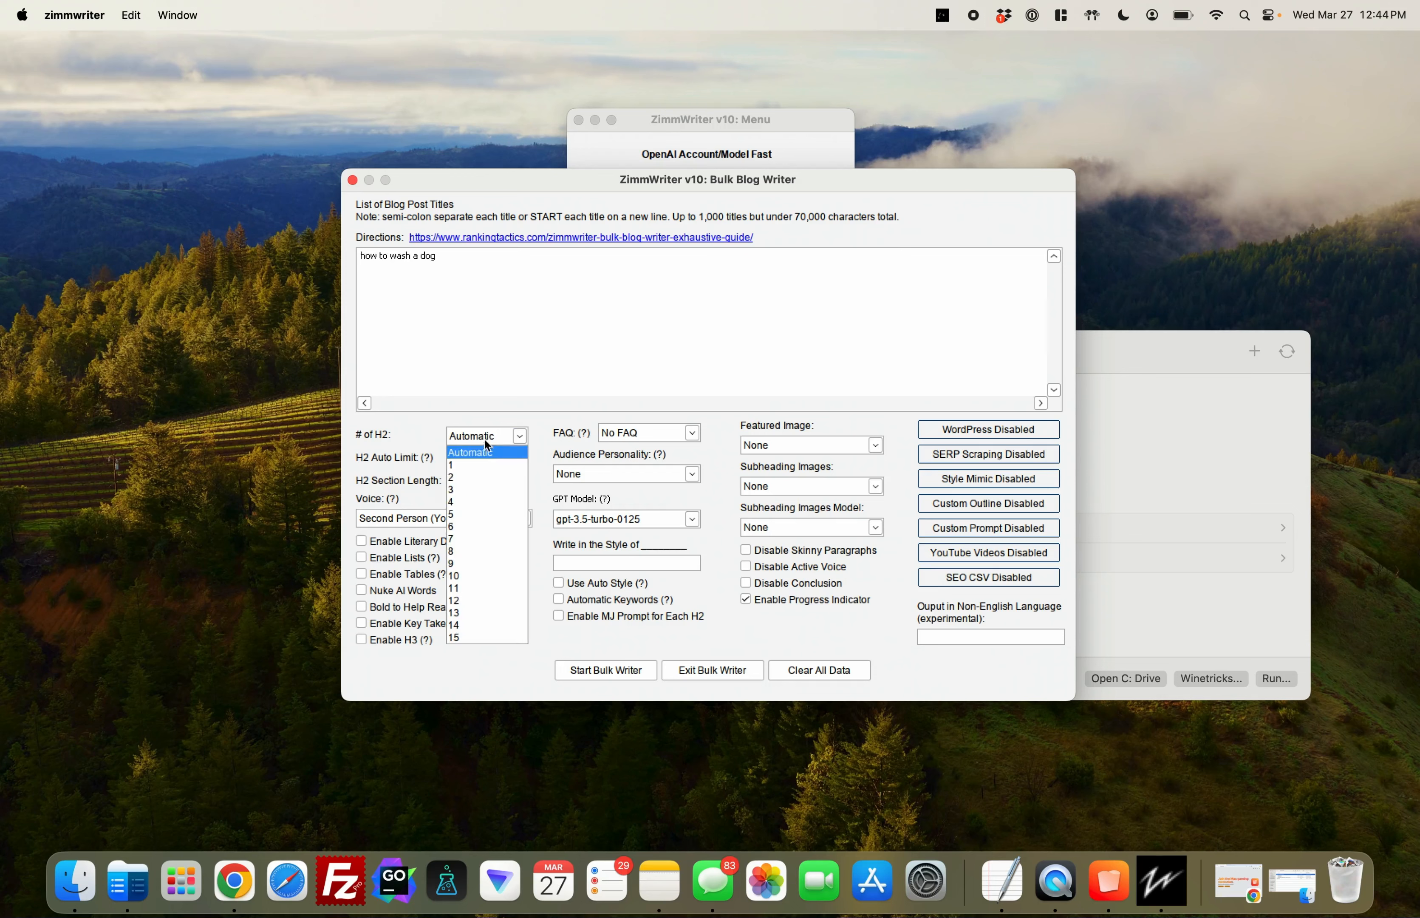
pyautogui.click(465, 463)
pyautogui.click(793, 584)
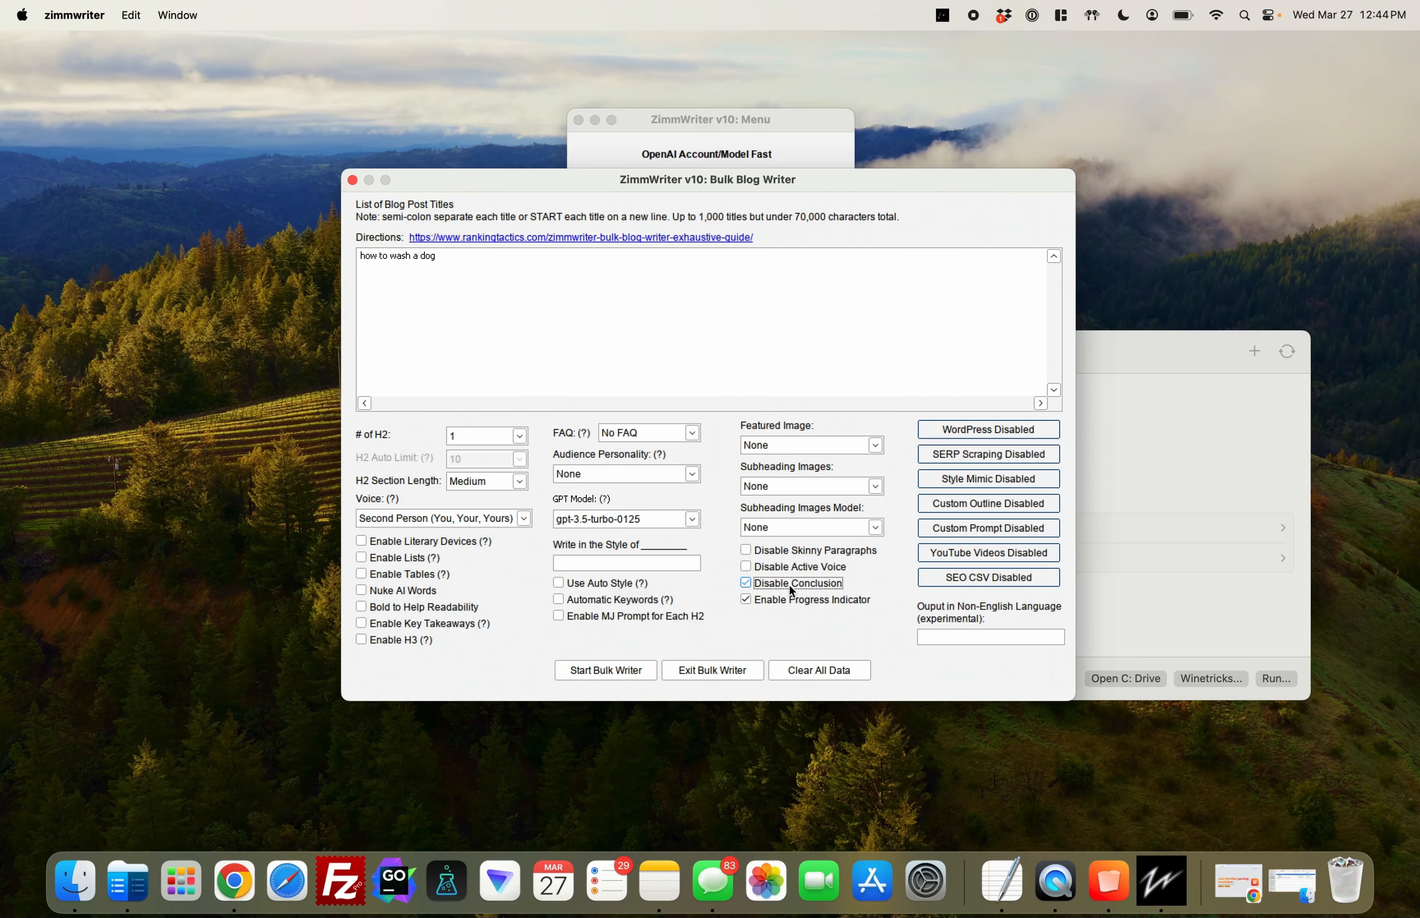
# Start the bulk writing job and acknowledge its notices
pyautogui.click(620, 672)
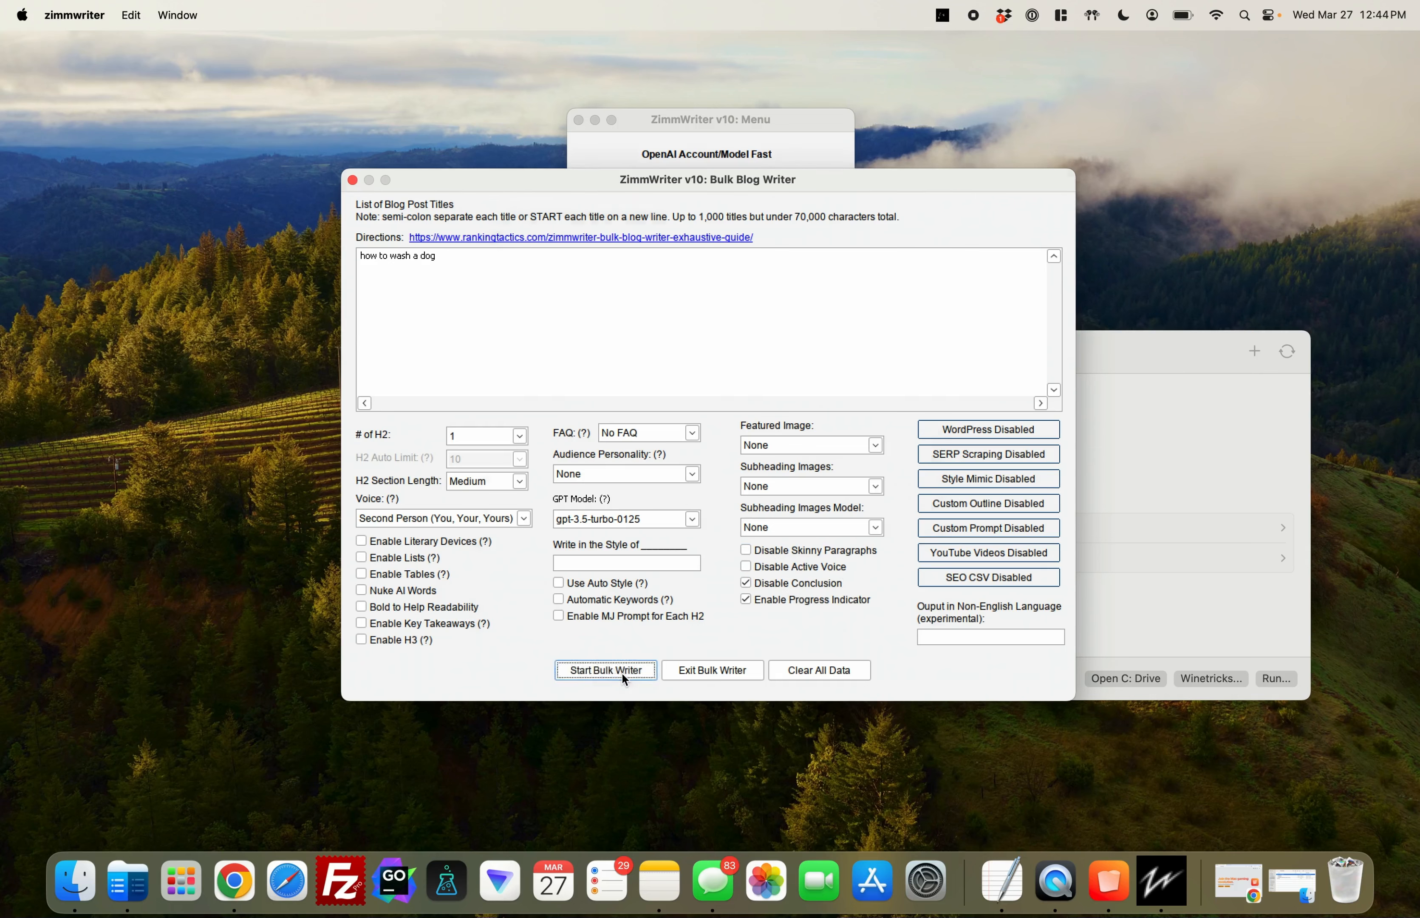
pyautogui.click(772, 294)
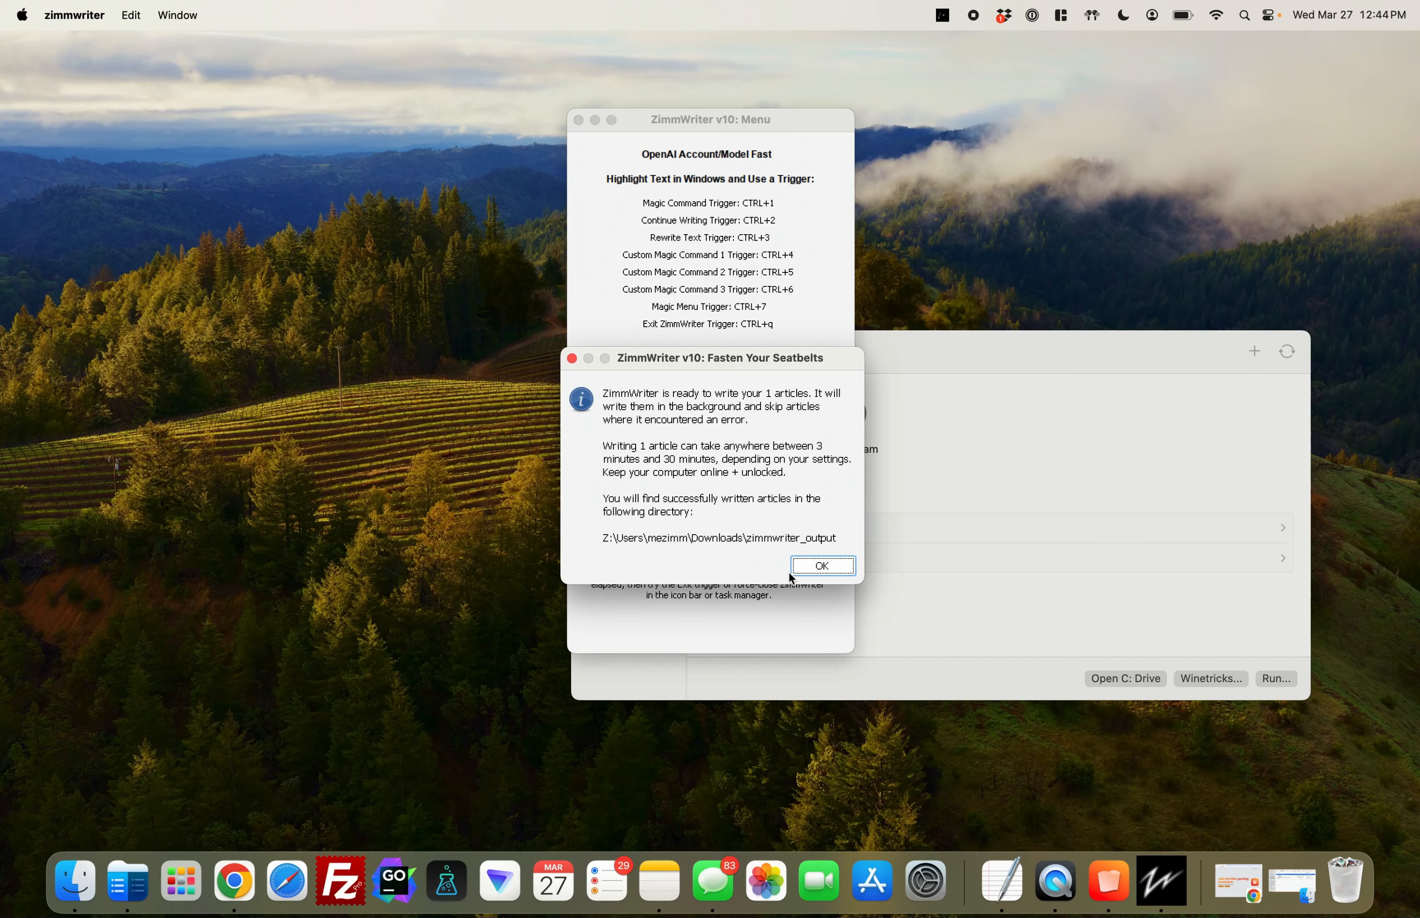
pyautogui.click(822, 565)
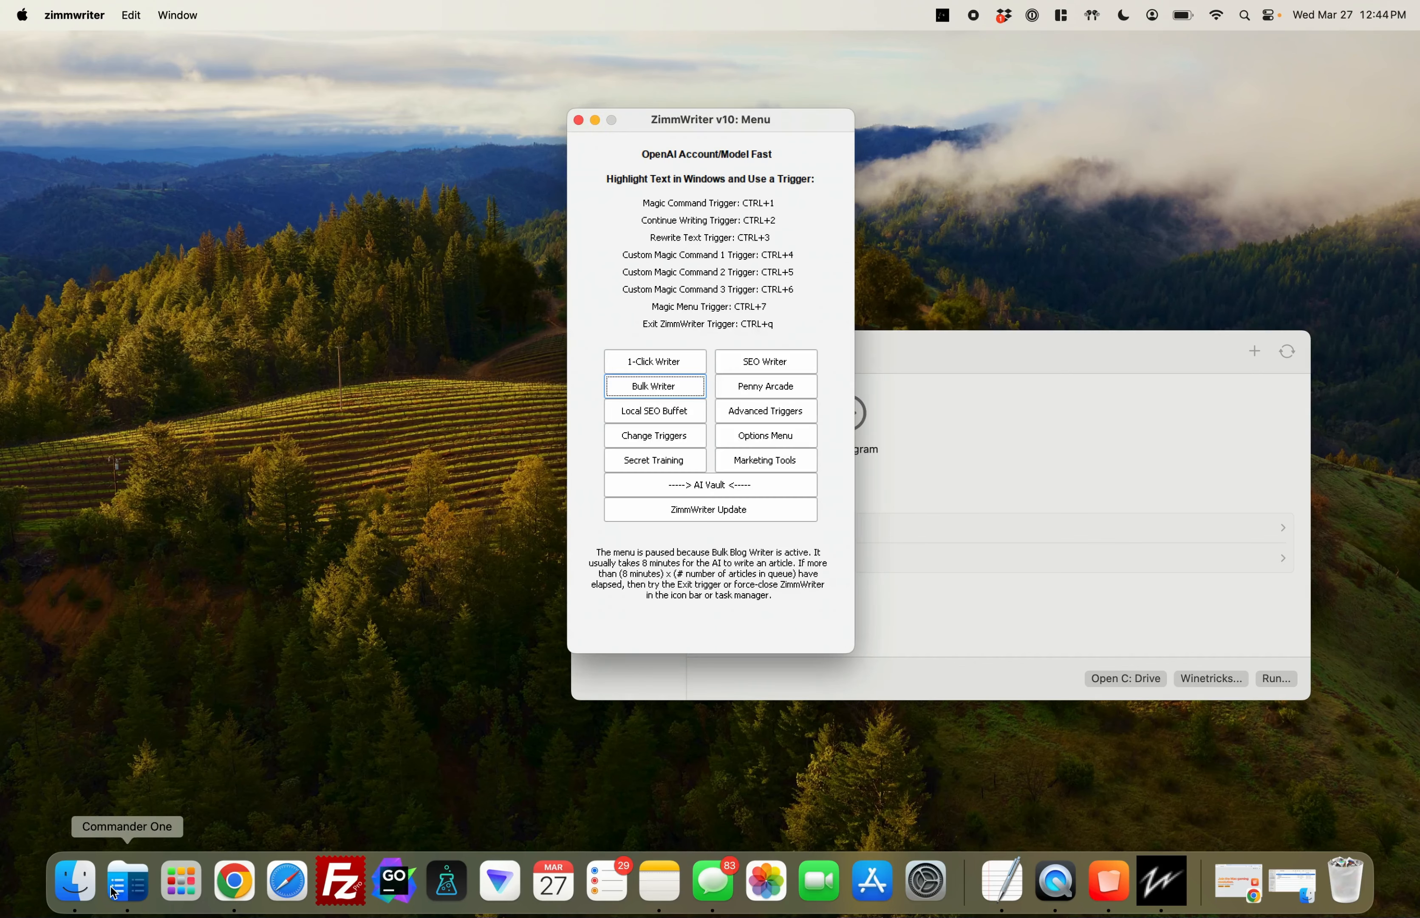
# View the zimmwriter_output folder in Finder while the article is written, then bring ZimmWriter back to the front
pyautogui.click(75, 882)
pyautogui.click(624, 184)
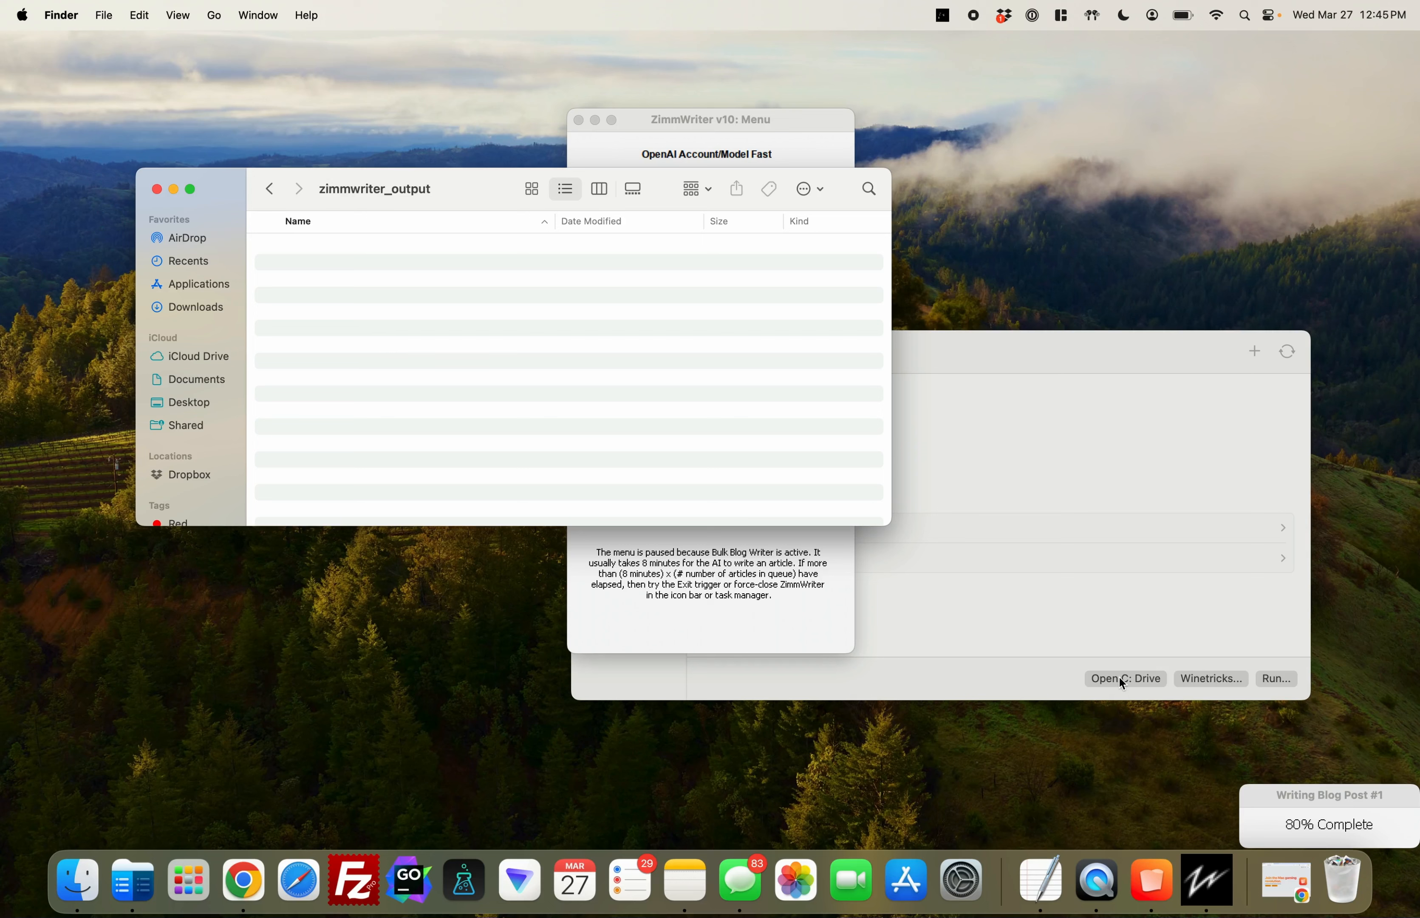
pyautogui.scroll(-5, 162, 409)
pyautogui.scroll(5, 162, 409)
pyautogui.click(591, 644)
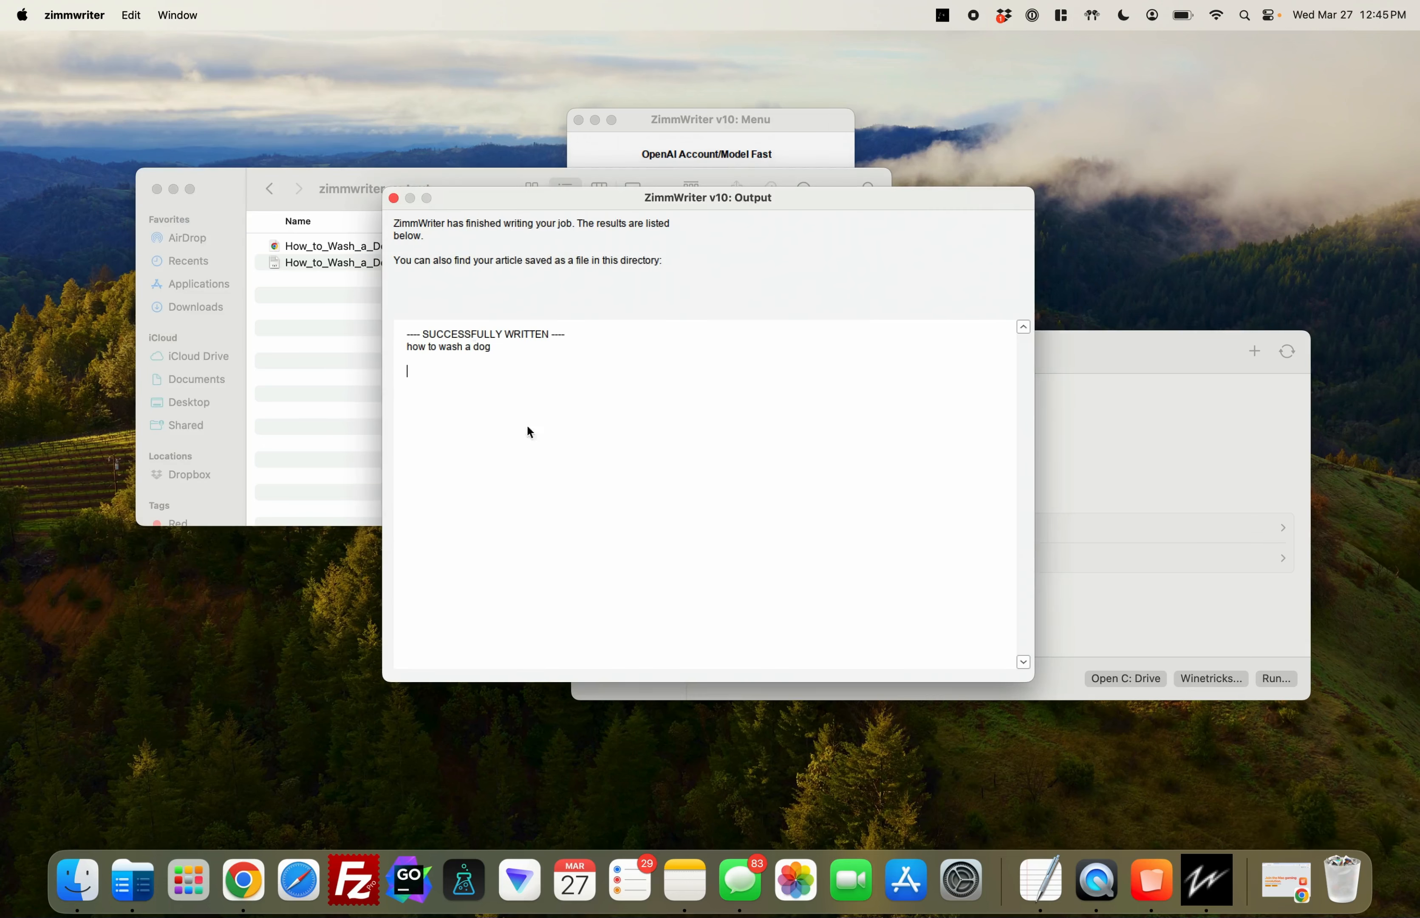
# Close ZimmWriter's Output window, review How_to_Wash_a_Dog.txt from the zimmwriter_output folder, then close the file and minimize Finder
pyautogui.click(395, 203)
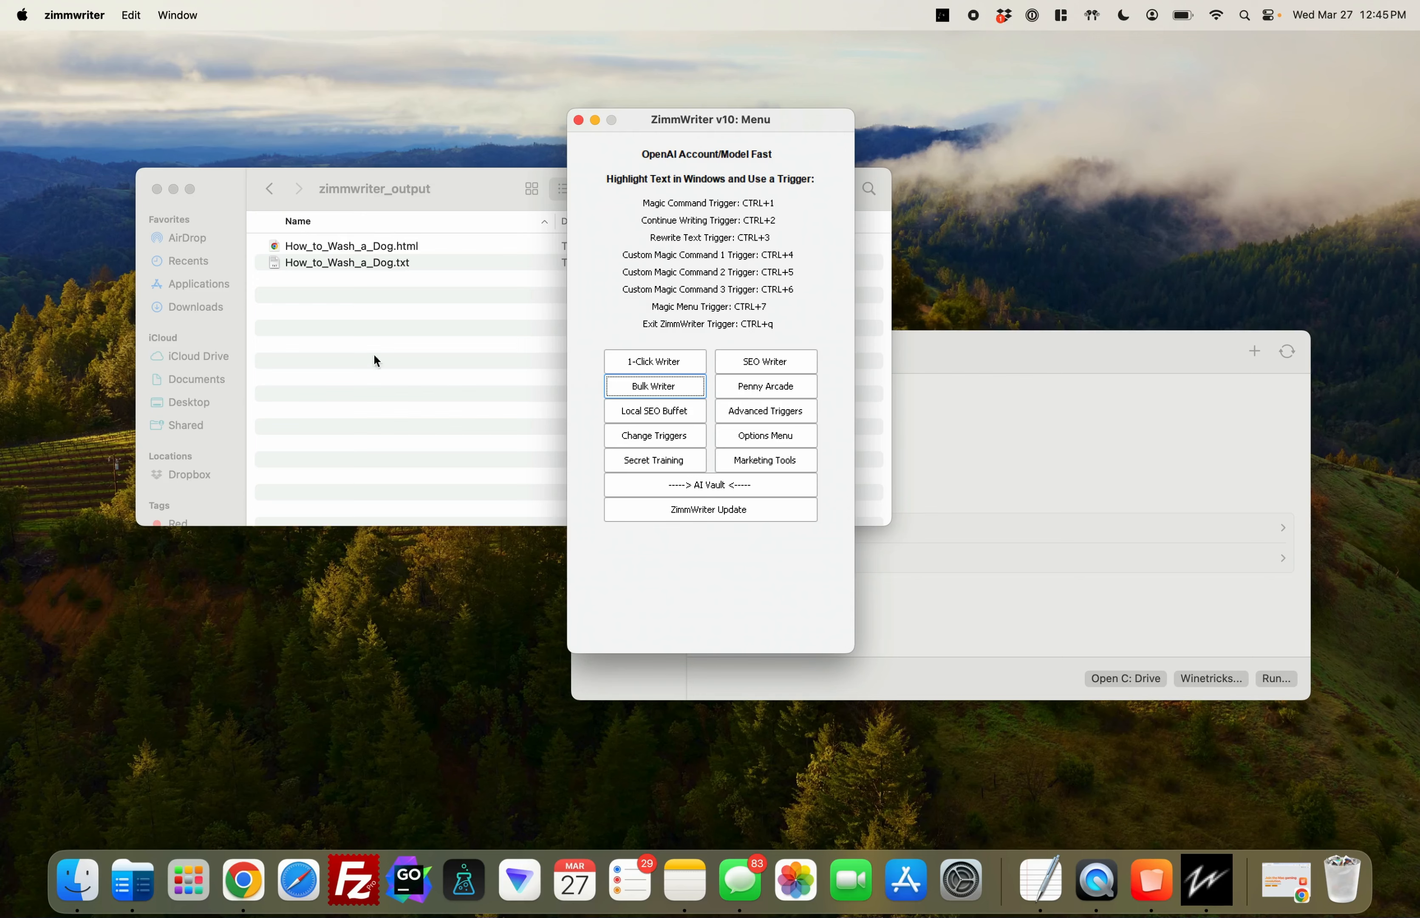
pyautogui.doubleClick(391, 262)
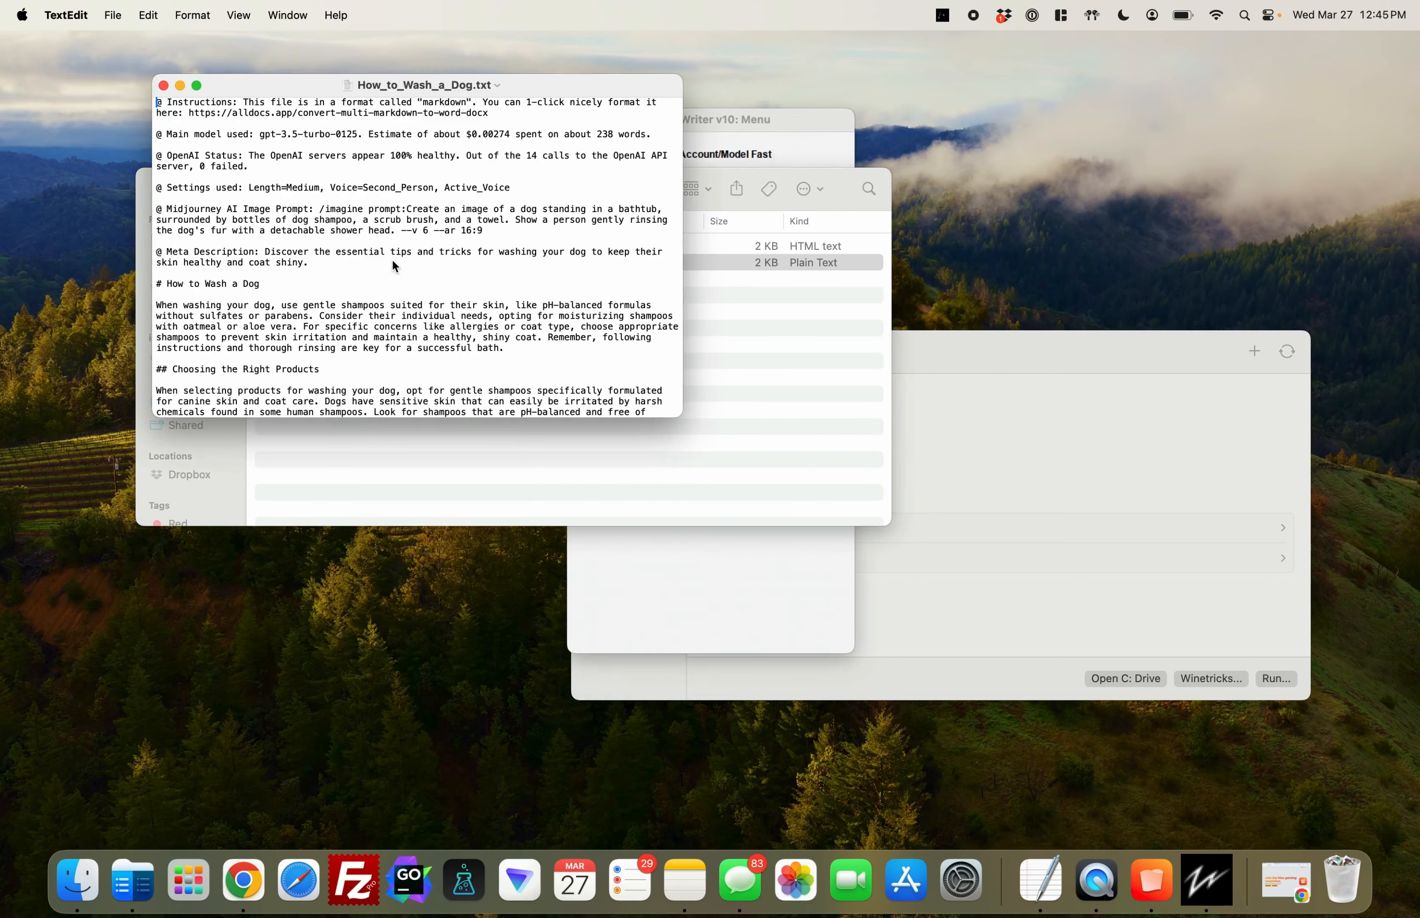
pyautogui.click(163, 85)
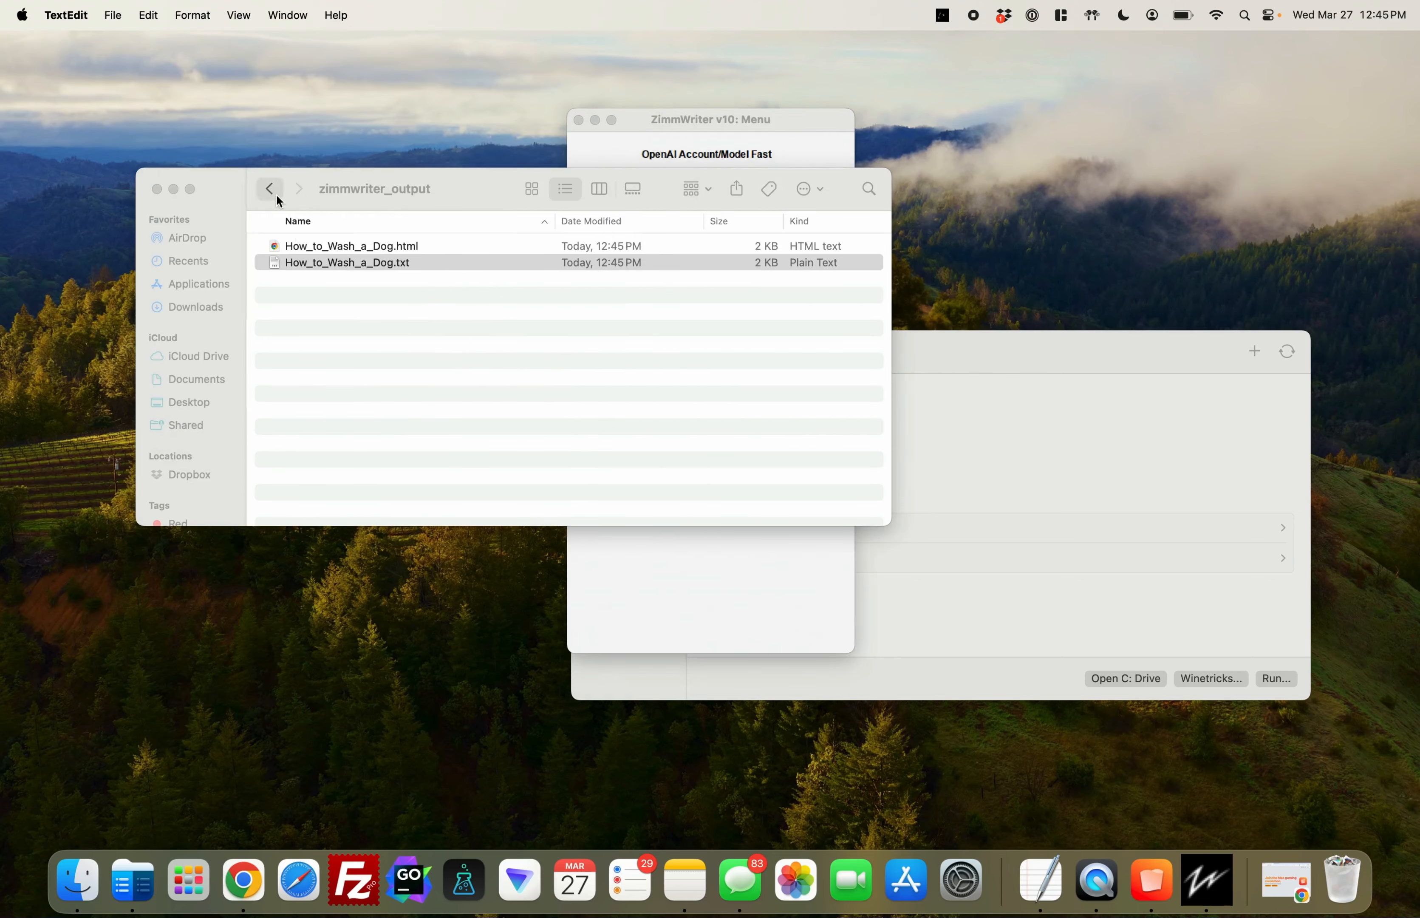
pyautogui.click(270, 190)
pyautogui.click(175, 190)
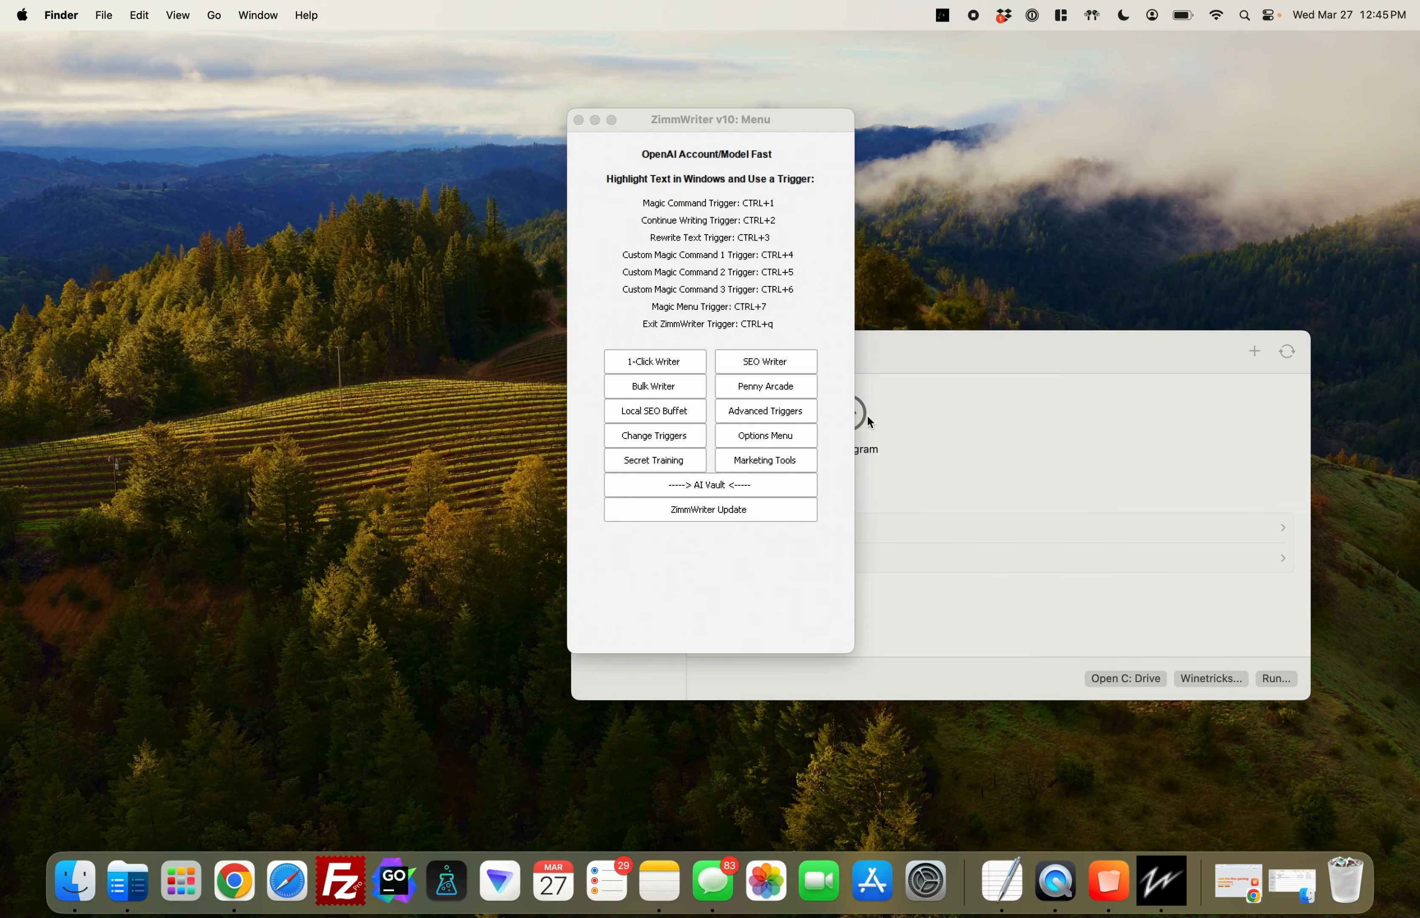
# Bring Whisky forward briefly, return to the ZimmWriter menu and start the ZimmWriter update
pyautogui.click(1090, 353)
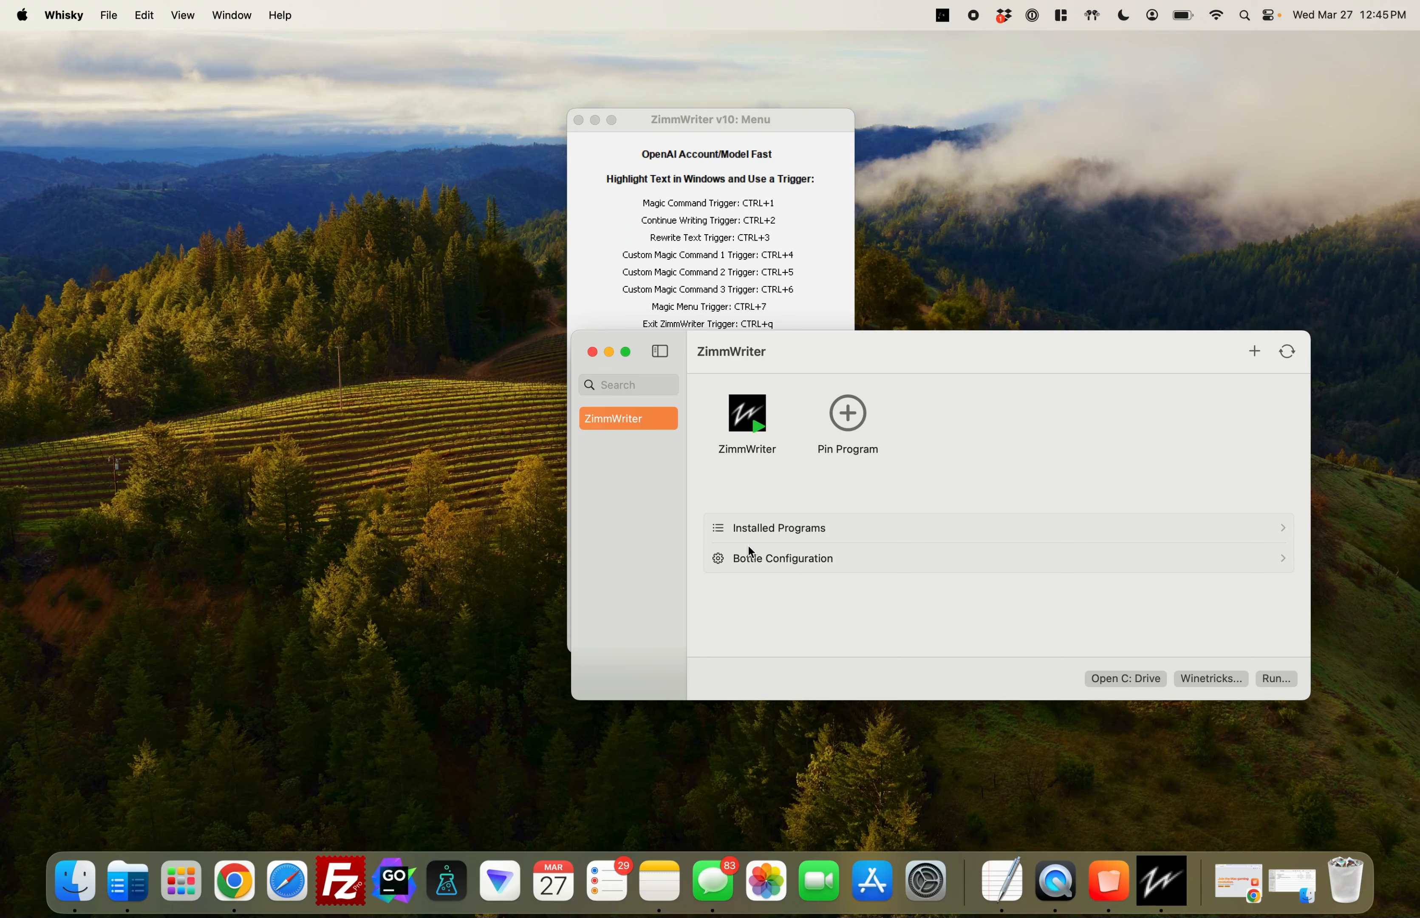
pyautogui.click(714, 125)
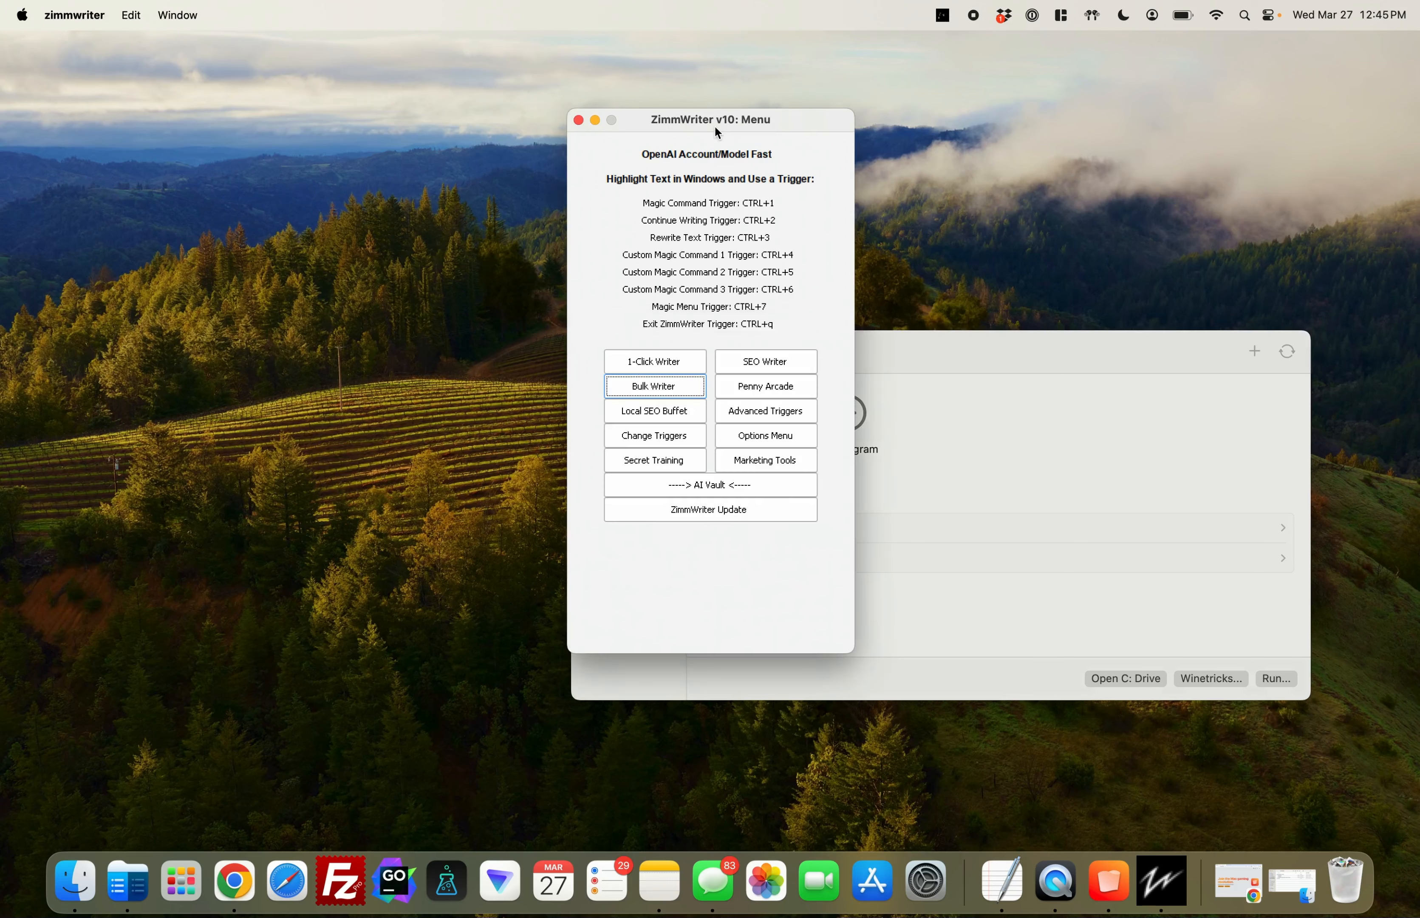
pyautogui.click(715, 516)
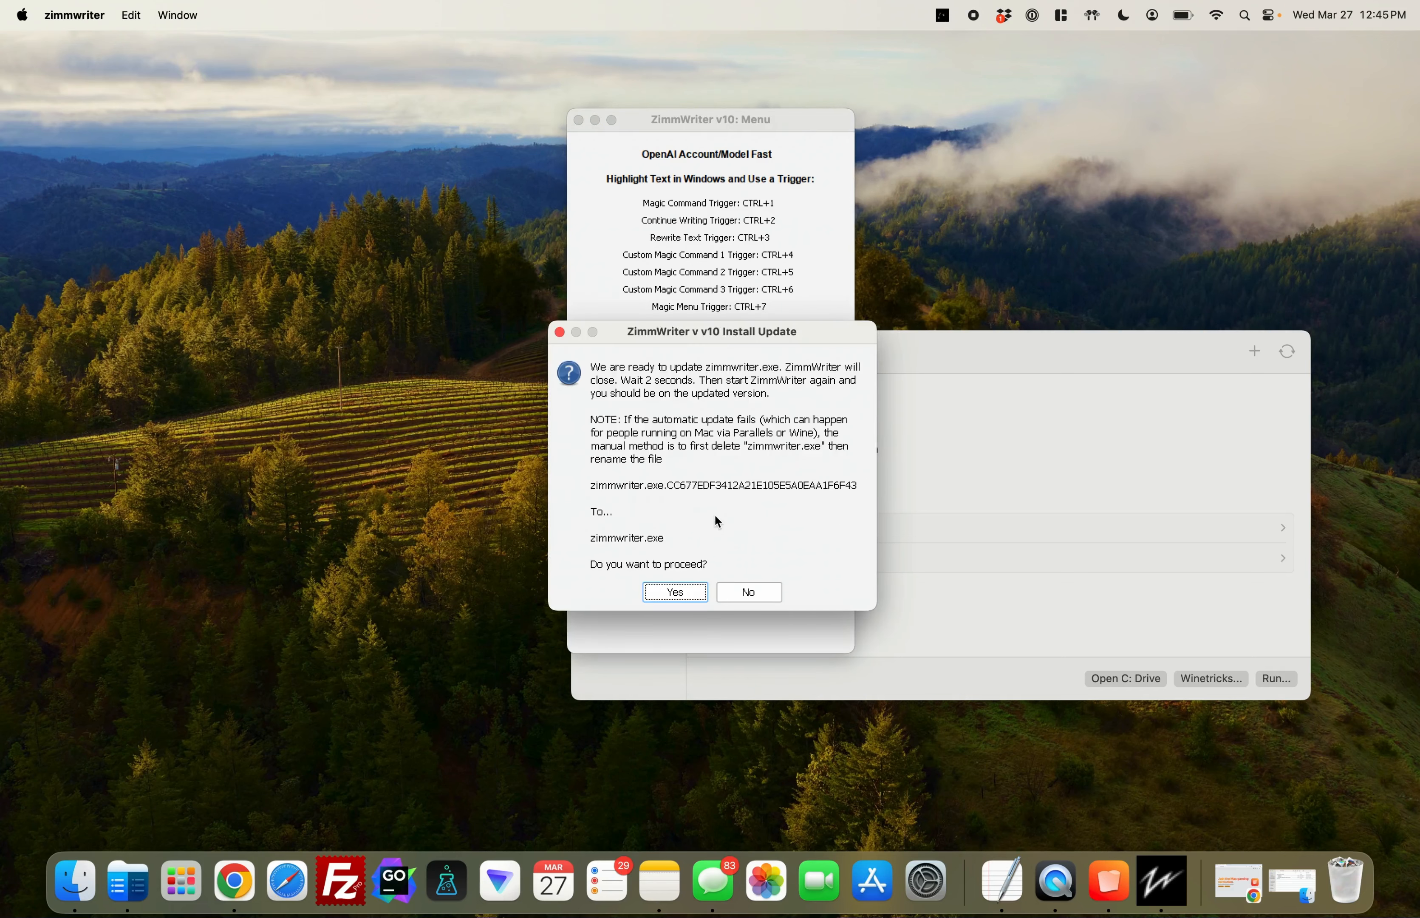
# Install the zimmwriter.exe update and relaunch ZimmWriter from its Whisky bottle, acknowledging the licence notice
pyautogui.moveTo(737, 332); pyautogui.dragTo(736, 229)
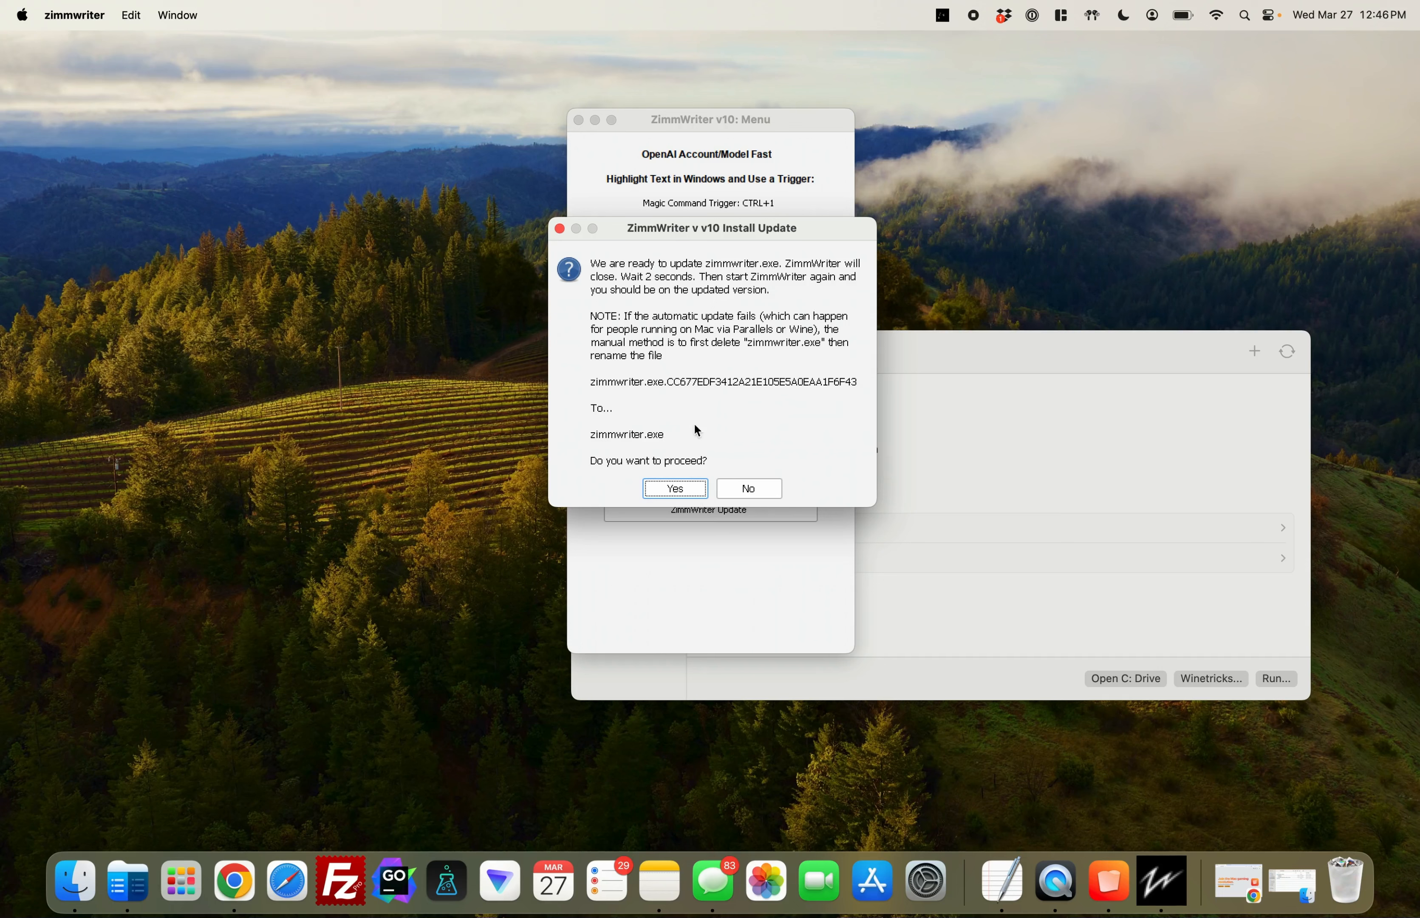
pyautogui.click(681, 489)
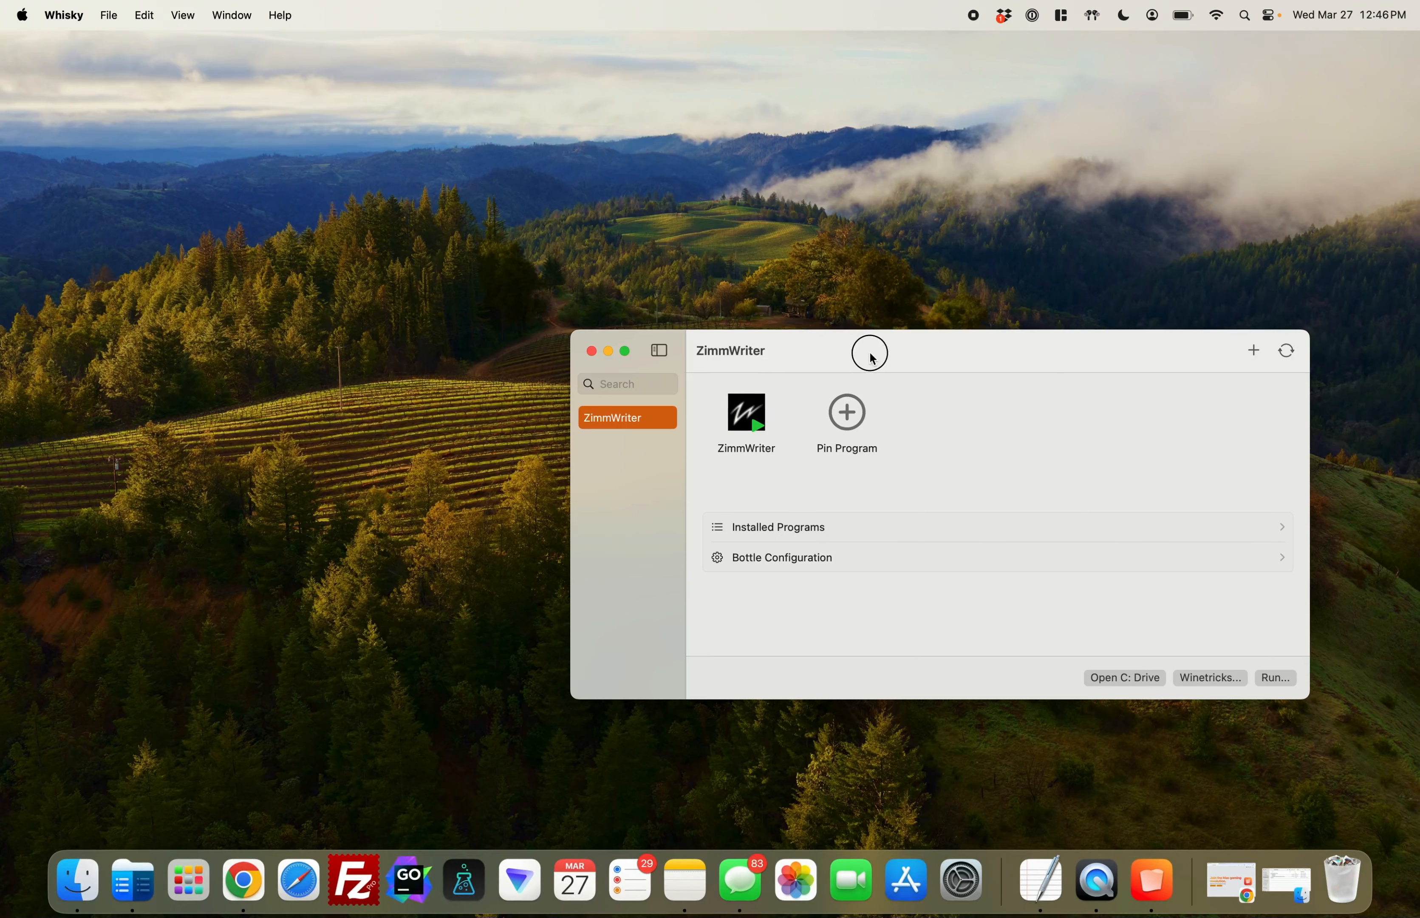
pyautogui.moveTo(875, 350); pyautogui.dragTo(721, 318)
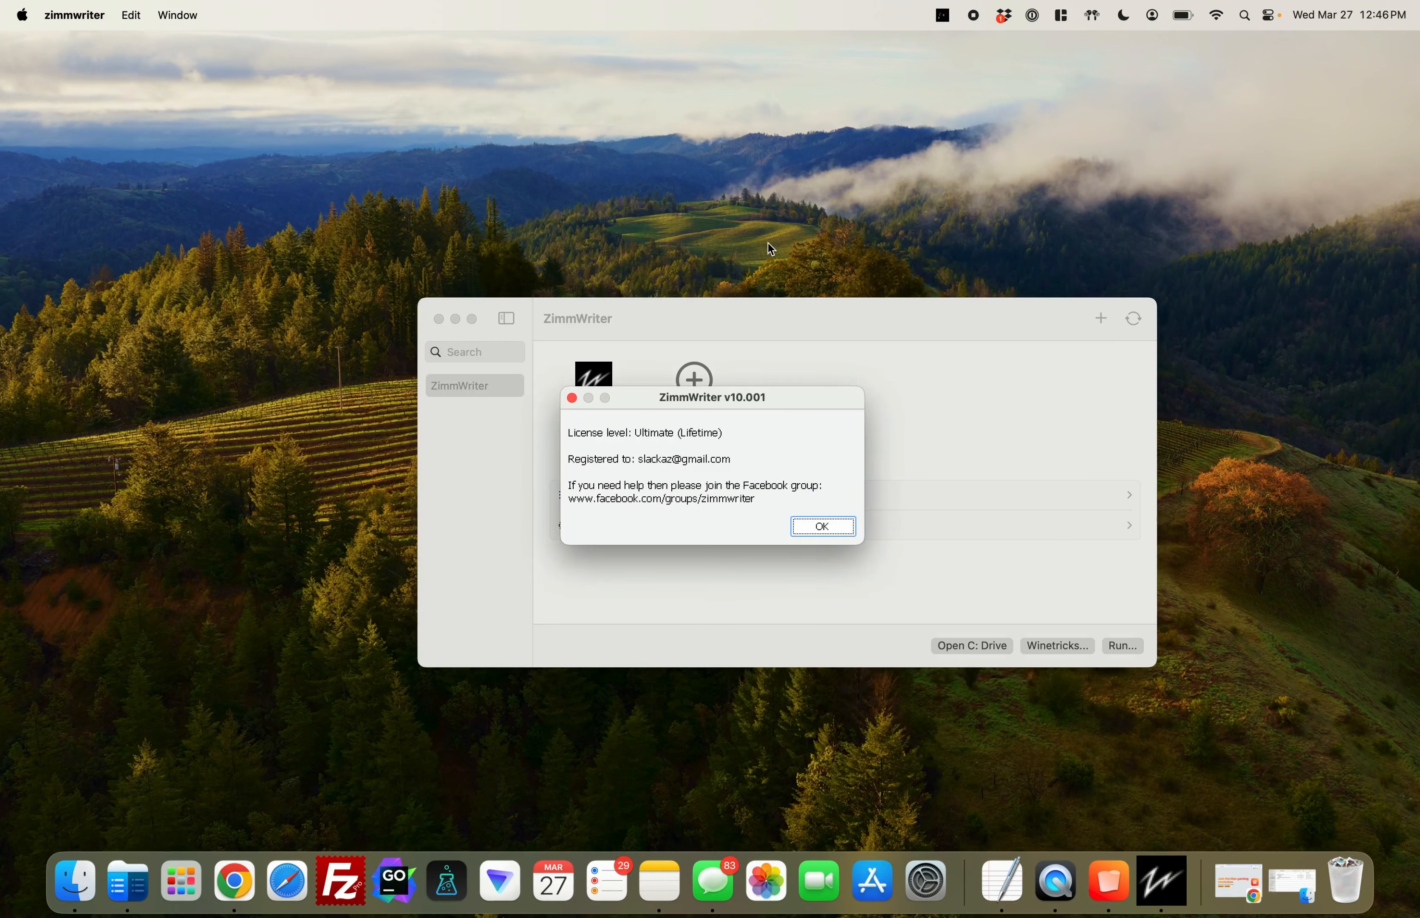
pyautogui.click(826, 525)
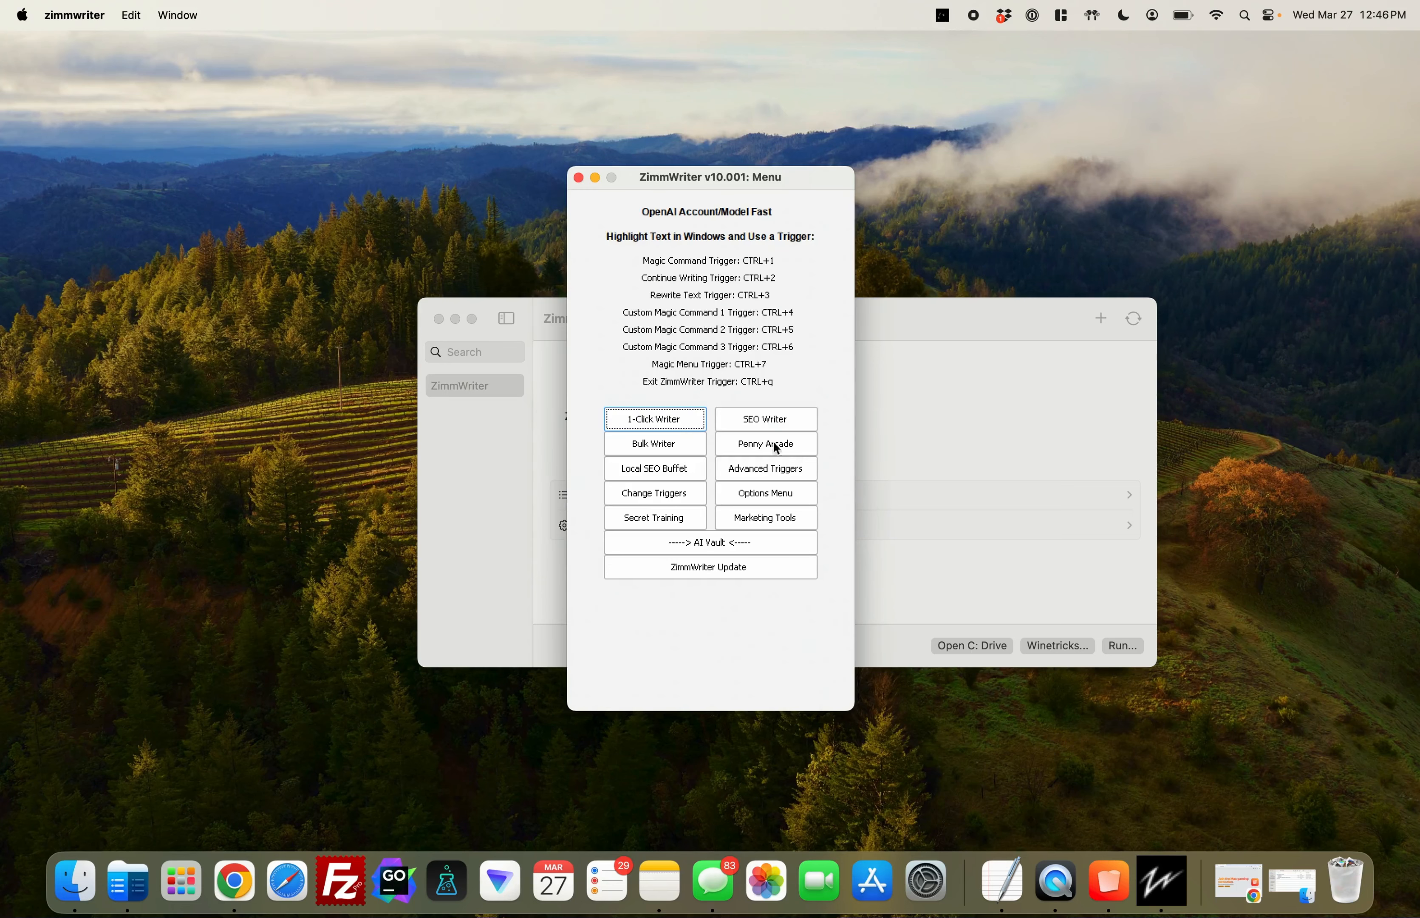
# Open and close the Bulk Writer to check it, and place the ZimmWriter menu and Whisky windows side by side
pyautogui.click(680, 452)
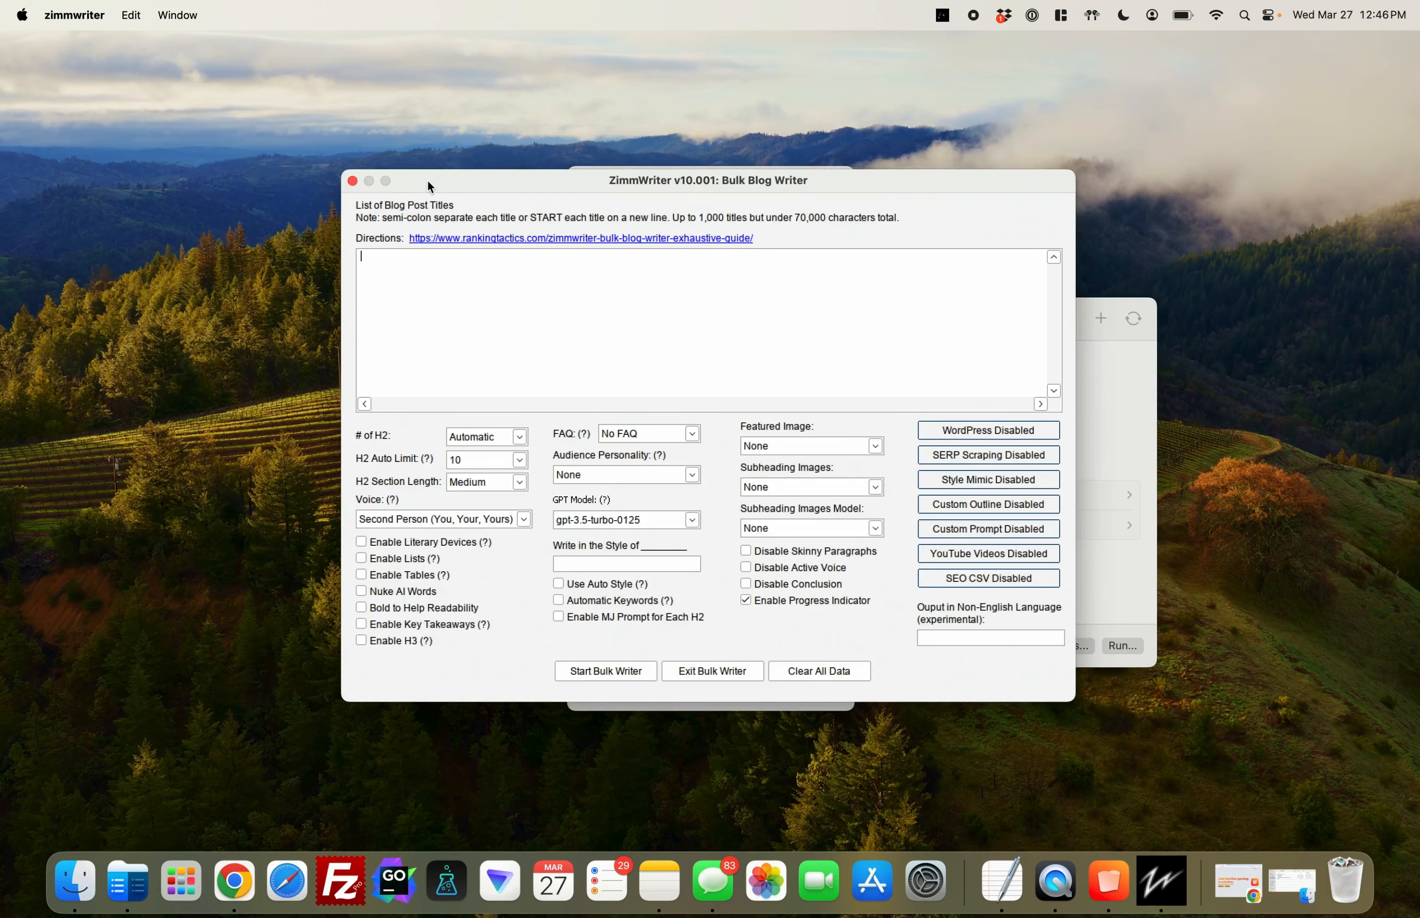
pyautogui.click(353, 181)
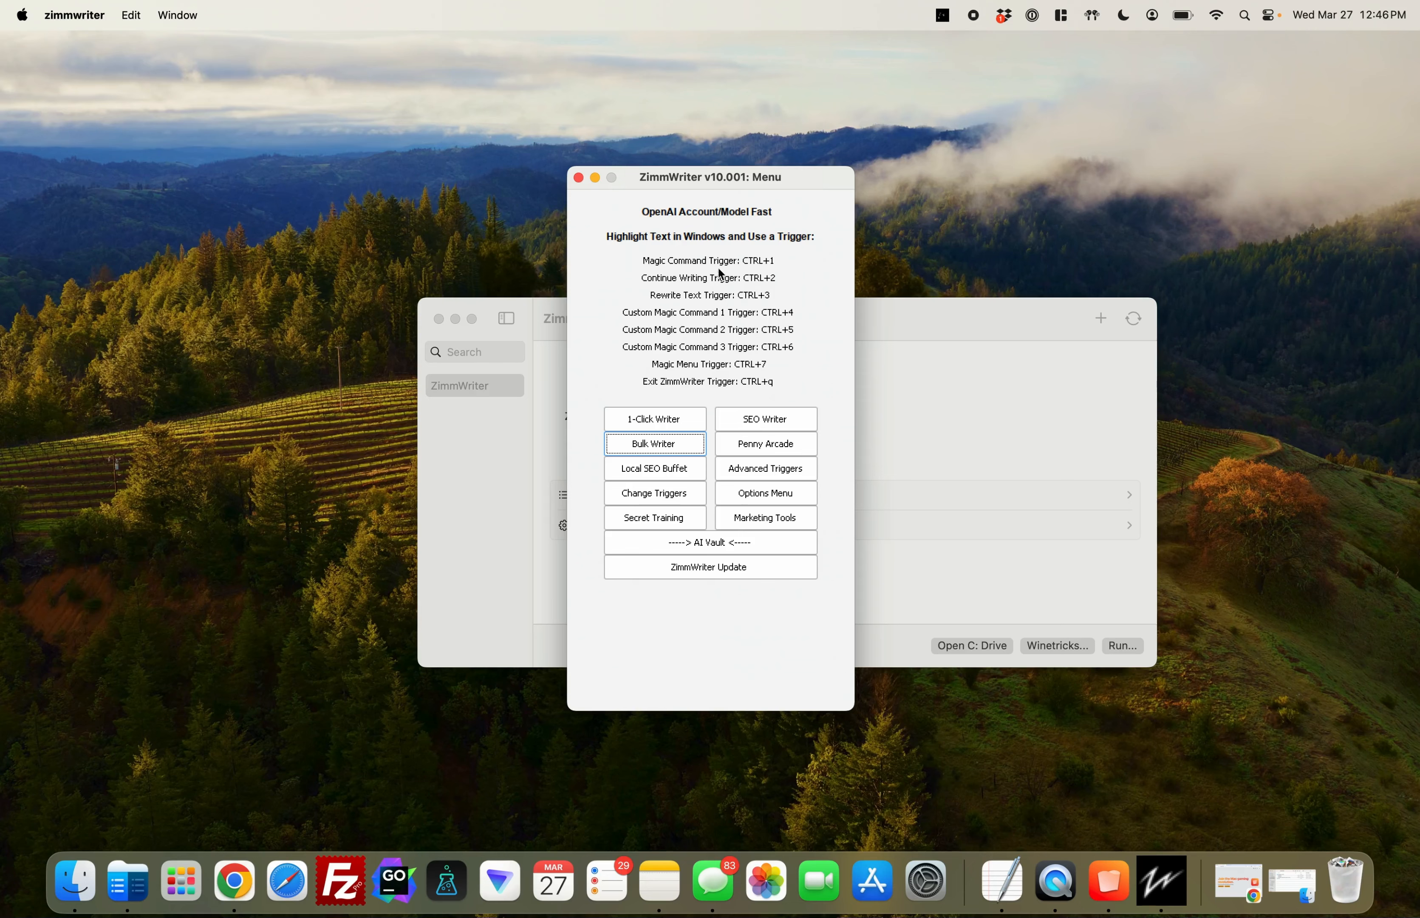
pyautogui.moveTo(722, 186); pyautogui.dragTo(1086, 148)
pyautogui.moveTo(808, 309); pyautogui.dragTo(595, 334)
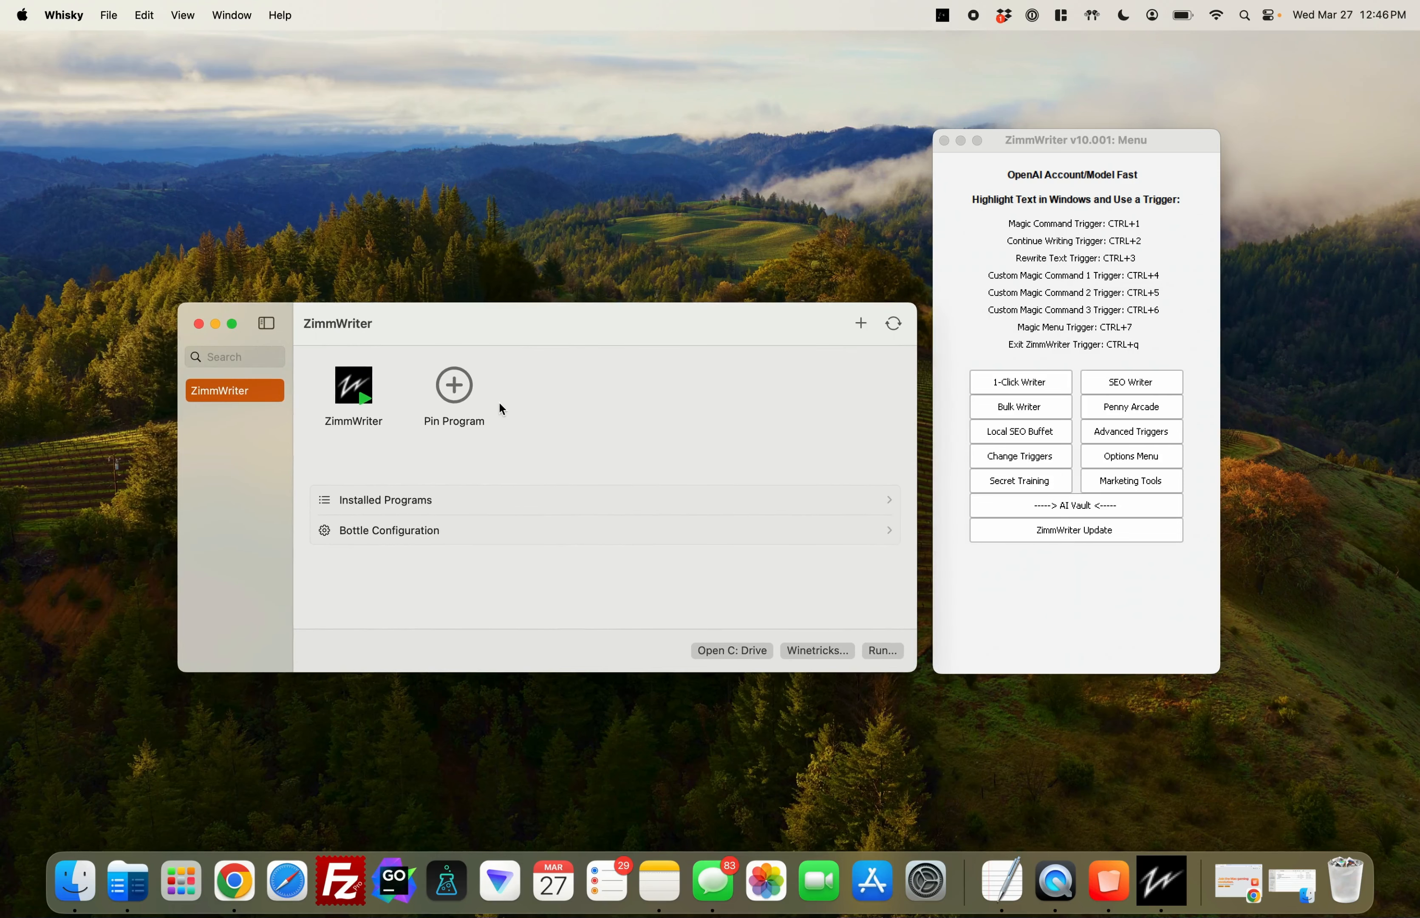